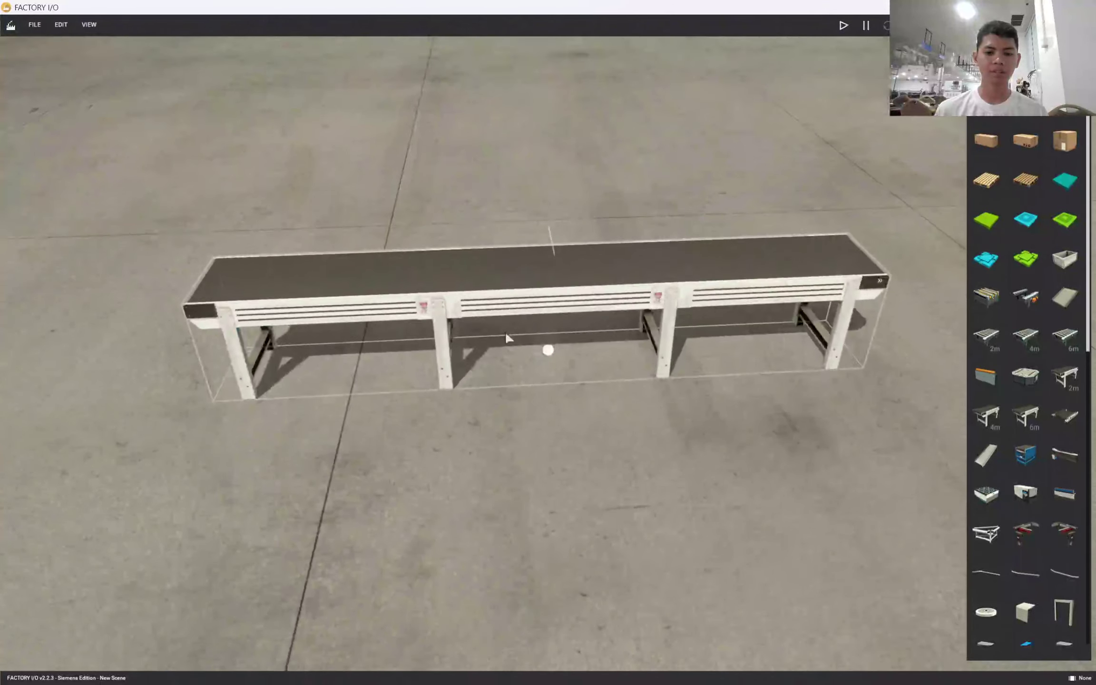
# Place an emitter on the infeed end of the 6 m belt conveyor.
pyautogui.scroll(-5, 1026, 180)
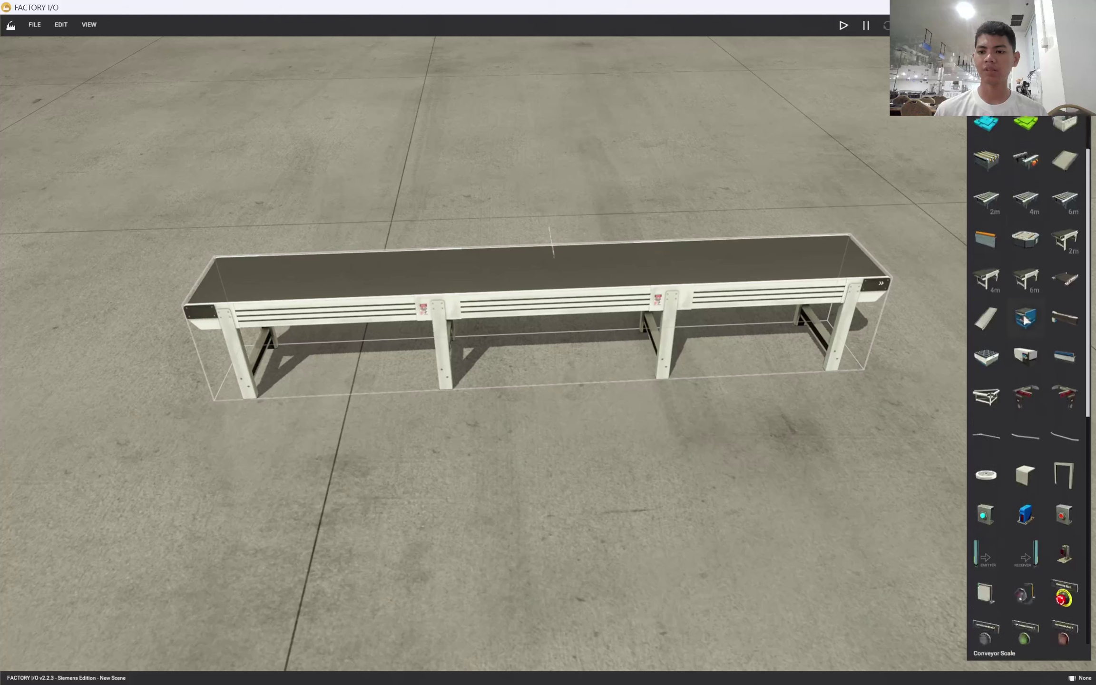
pyautogui.scroll(5, 1028, 325)
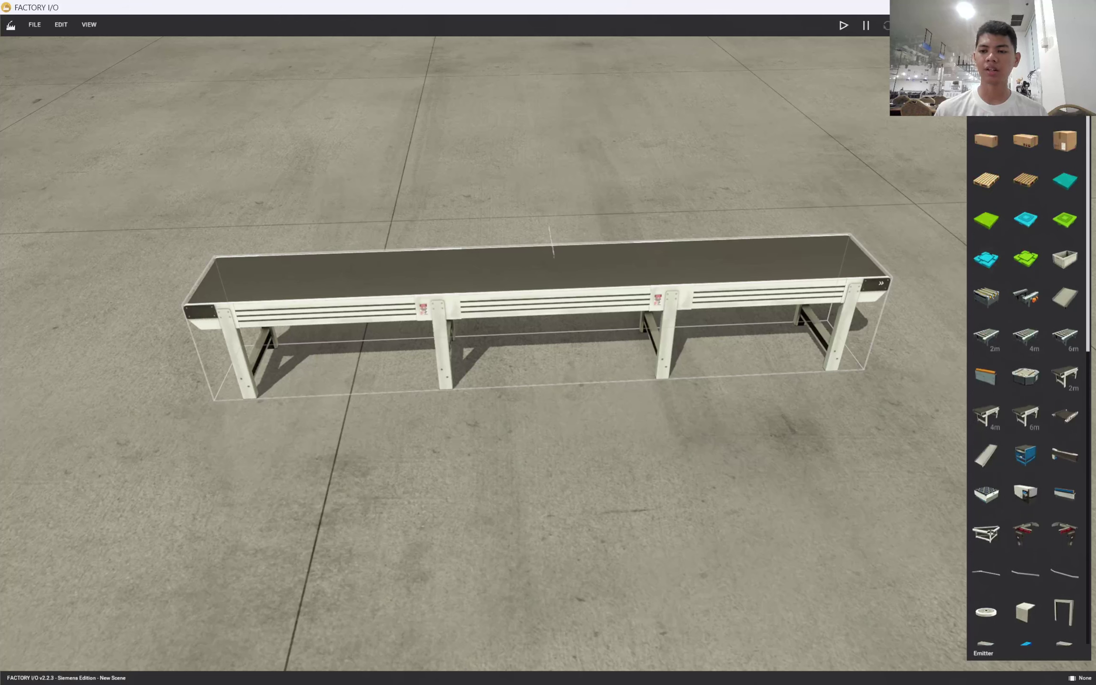
pyautogui.moveTo(1026, 645); pyautogui.dragTo(949, 119)
pyautogui.moveTo(266, 283); pyautogui.dragTo(426, 313, button='right')
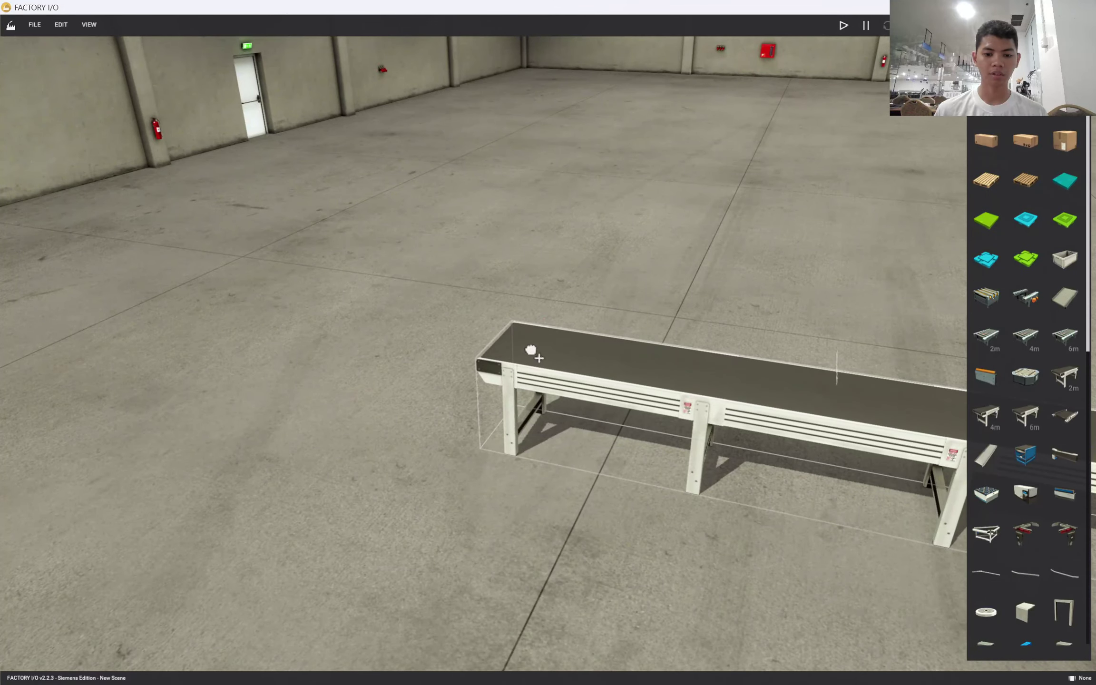
pyautogui.moveTo(996, 159); pyautogui.dragTo(573, 344)
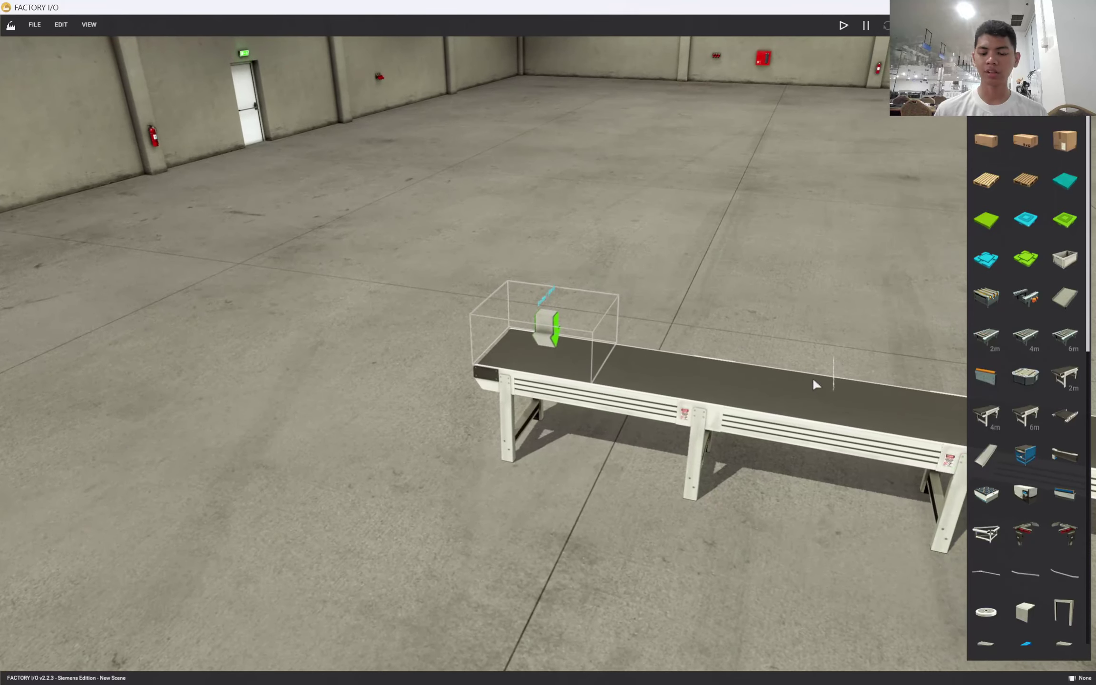
# Place a remover on the discharge end of the belt conveyor, opposite the emitter.
pyautogui.scroll(-3, 813, 377)
pyautogui.scroll(4, 827, 382)
pyautogui.scroll(-4, 856, 406)
pyautogui.scroll(4, 905, 416)
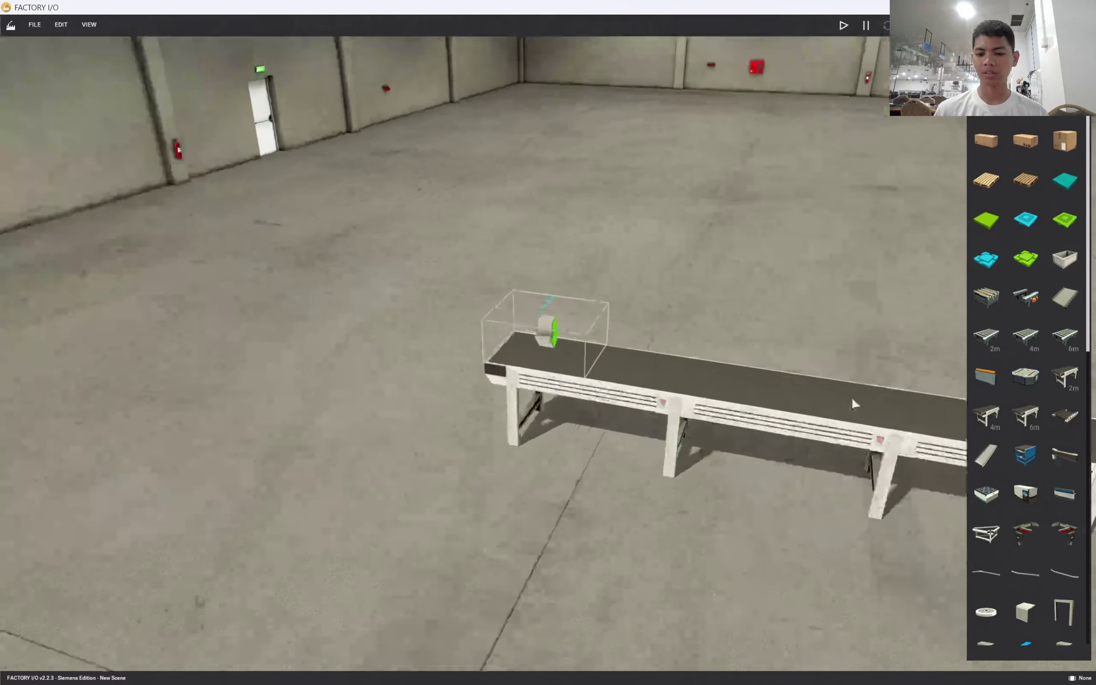
pyautogui.scroll(-1, 875, 409)
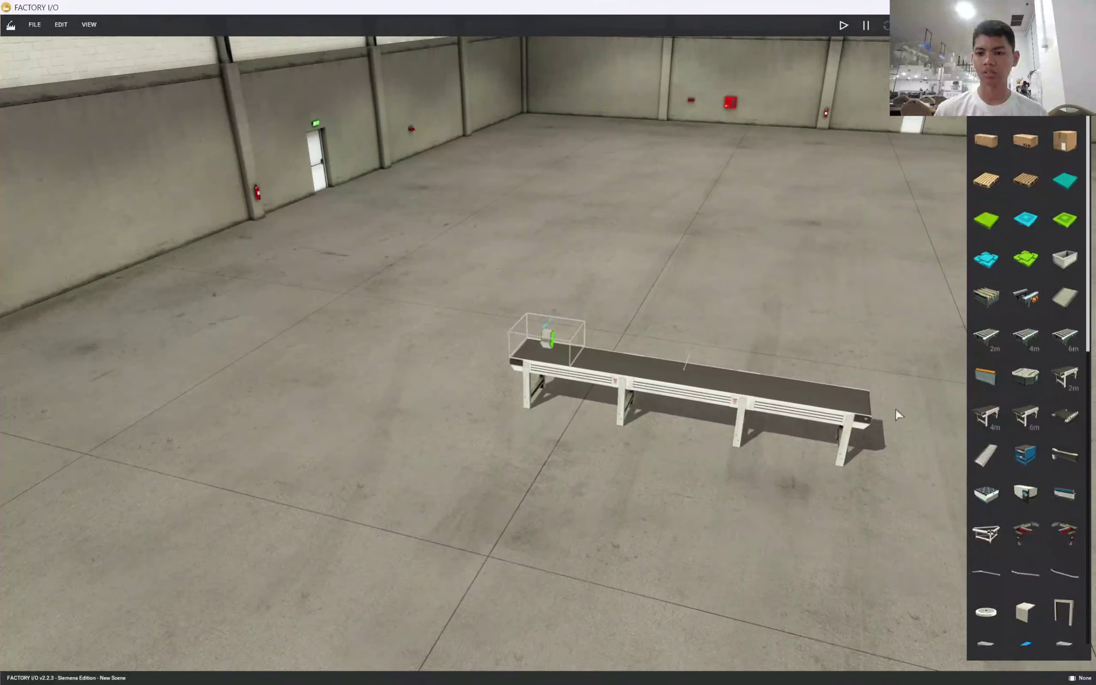
pyautogui.scroll(-2, 947, 391)
pyautogui.moveTo(946, 391); pyautogui.dragTo(862, 378, button='right')
pyautogui.scroll(4, 867, 356)
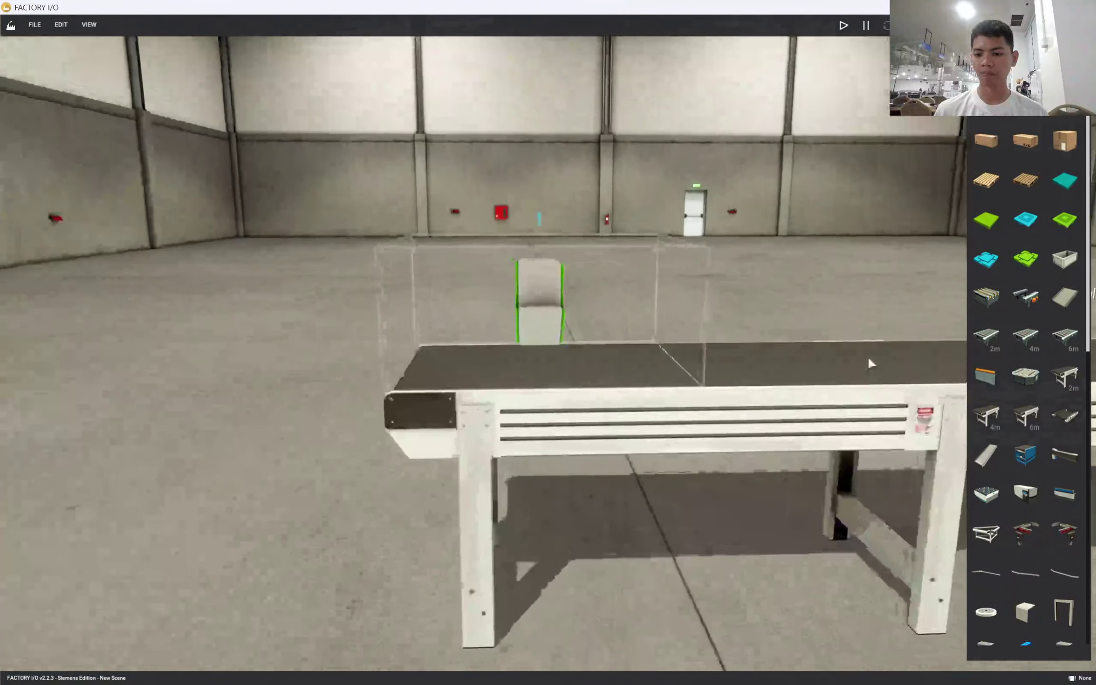
pyautogui.scroll(-4, 871, 365)
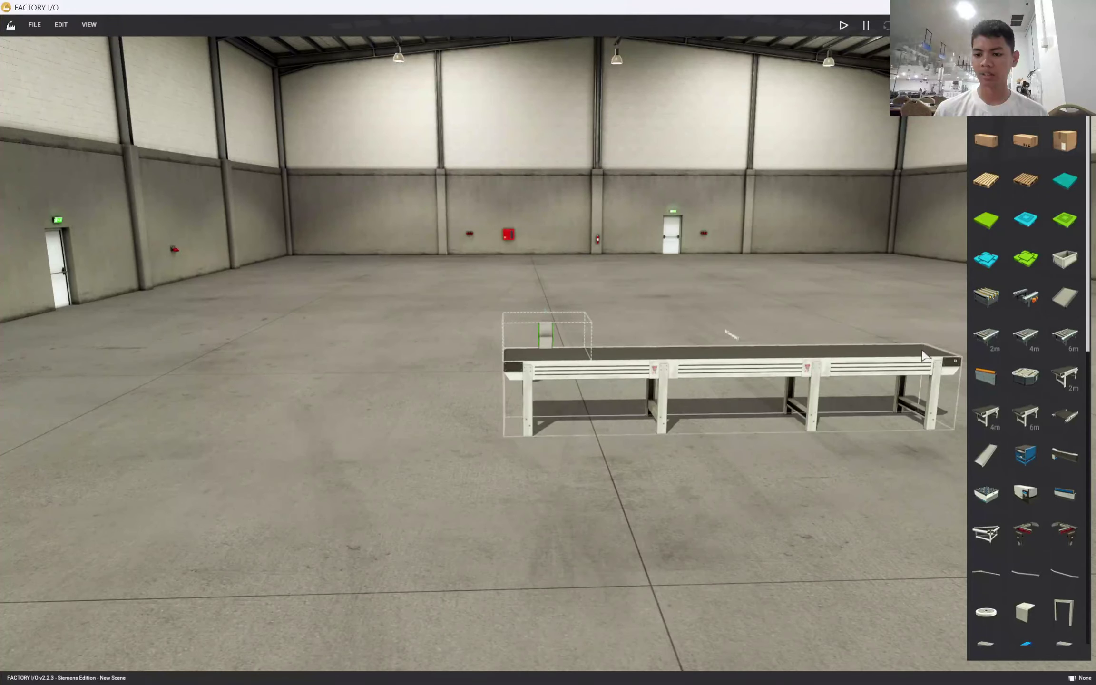
pyautogui.moveTo(922, 356); pyautogui.dragTo(751, 345, button='right')
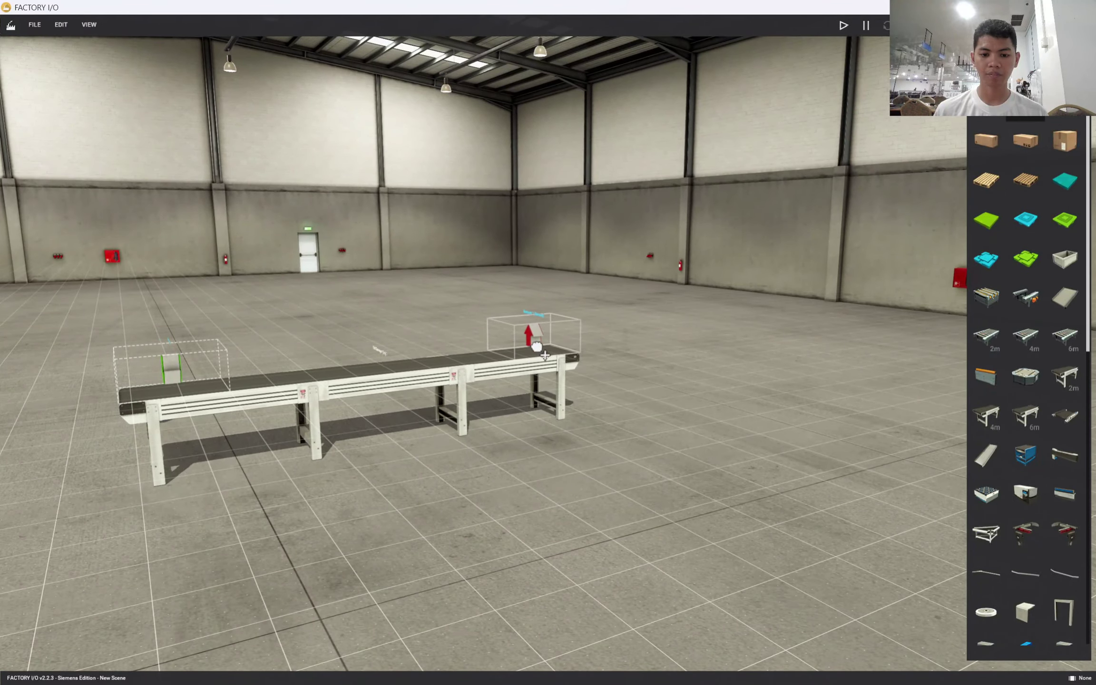
# Examine the emitter and remover positions at both ends of the belt conveyor.
pyautogui.scroll(-3, 566, 419)
pyautogui.scroll(5, 475, 432)
pyautogui.scroll(-5, 428, 431)
pyautogui.scroll(3, 404, 433)
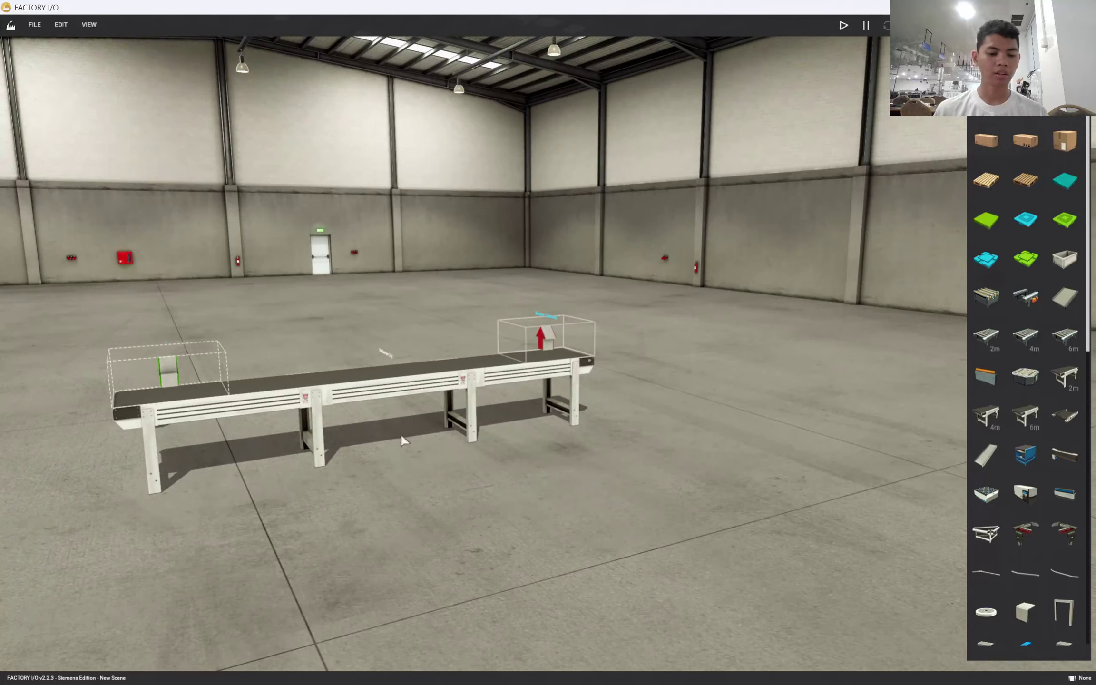
pyautogui.scroll(-3, 403, 398)
pyautogui.scroll(6, 452, 390)
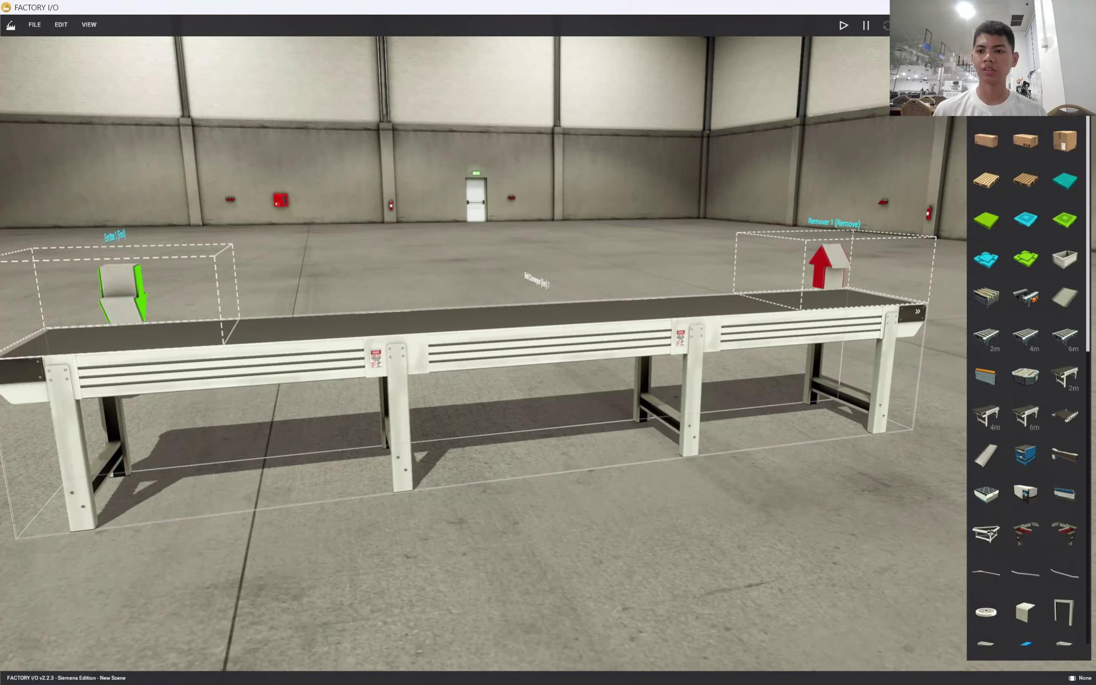
pyautogui.scroll(-1, 421, 381)
pyautogui.moveTo(421, 382); pyautogui.dragTo(536, 446, button='right')
pyautogui.scroll(3, 536, 447)
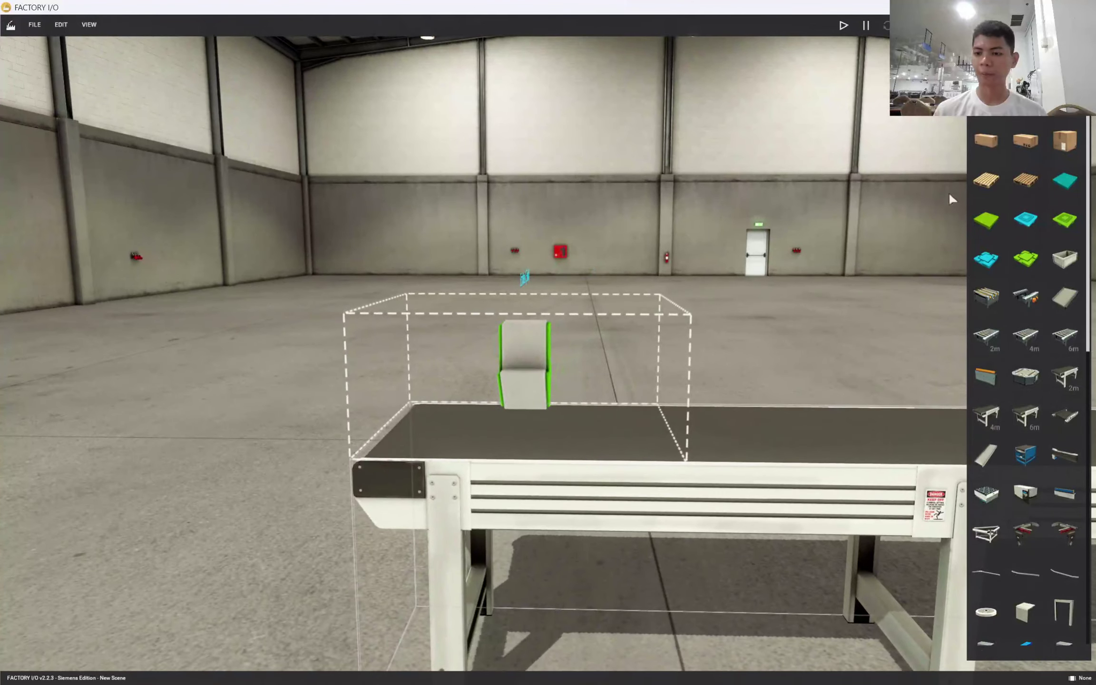
# Mount a metal corner on the conveyor's side frame at the second leg from the emitter end.
pyautogui.press('d')
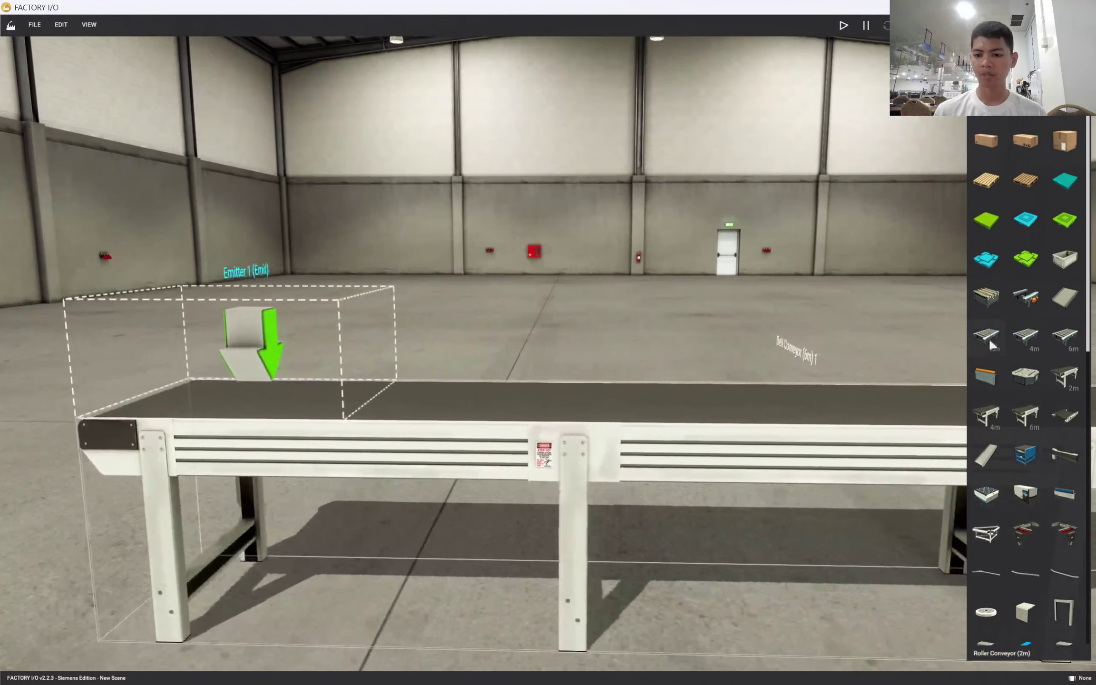
pyautogui.scroll(-1, 1018, 371)
pyautogui.scroll(-8, 1025, 382)
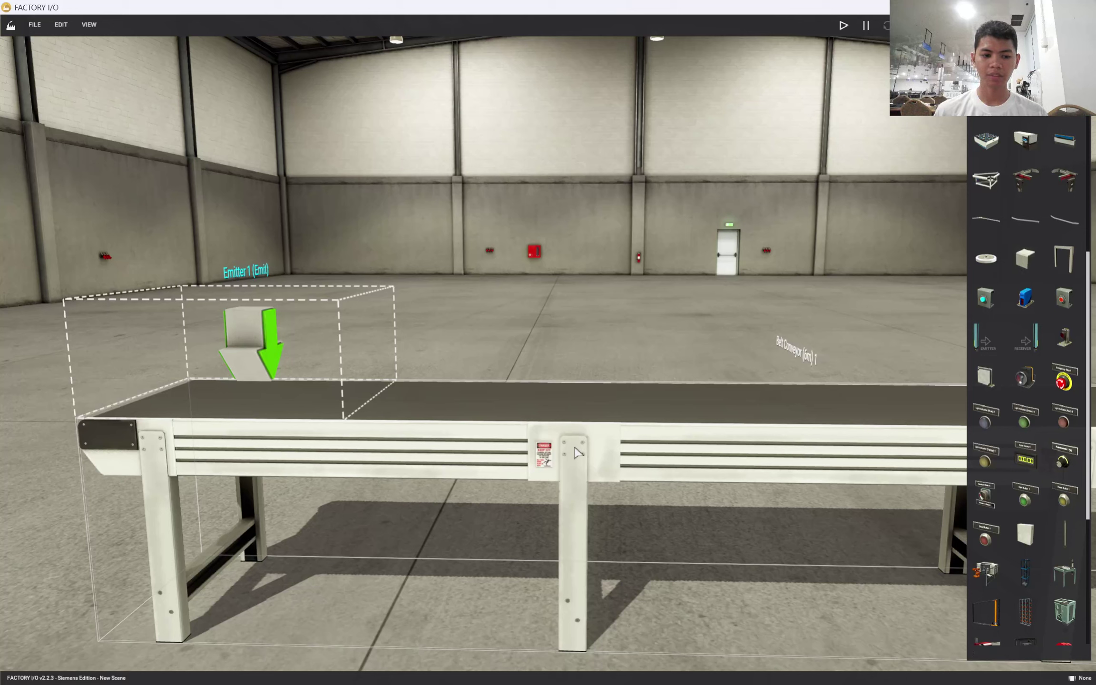
pyautogui.moveTo(576, 453); pyautogui.dragTo(602, 552, button='right')
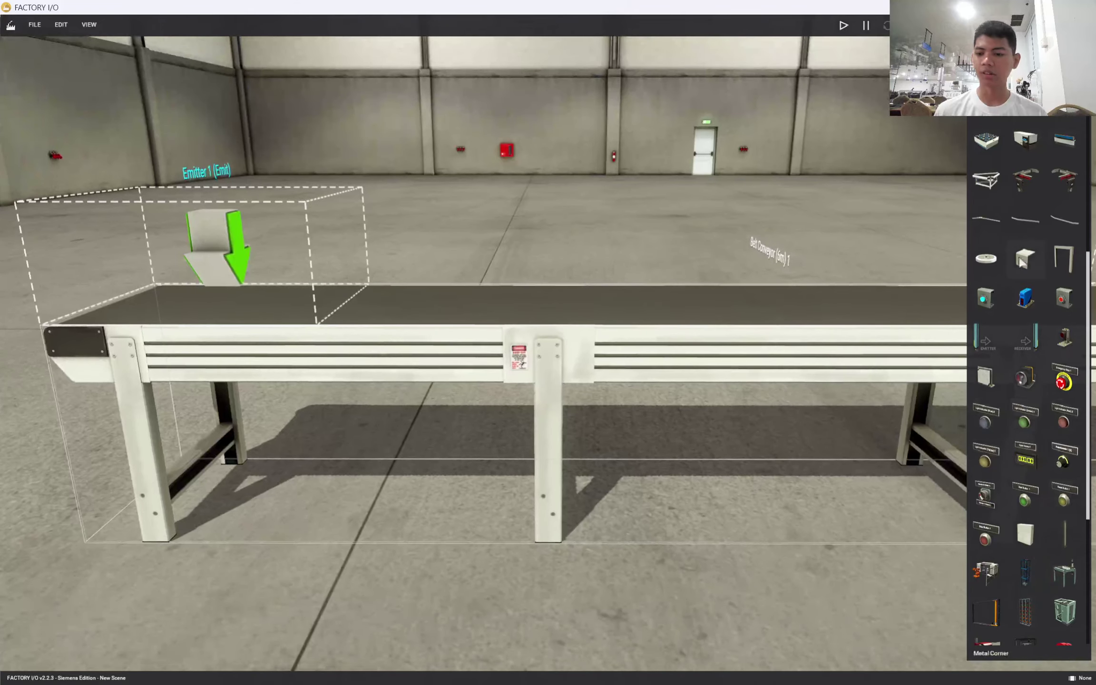
pyautogui.moveTo(1026, 262); pyautogui.dragTo(559, 365)
pyautogui.moveTo(560, 366); pyautogui.dragTo(571, 530, button='right')
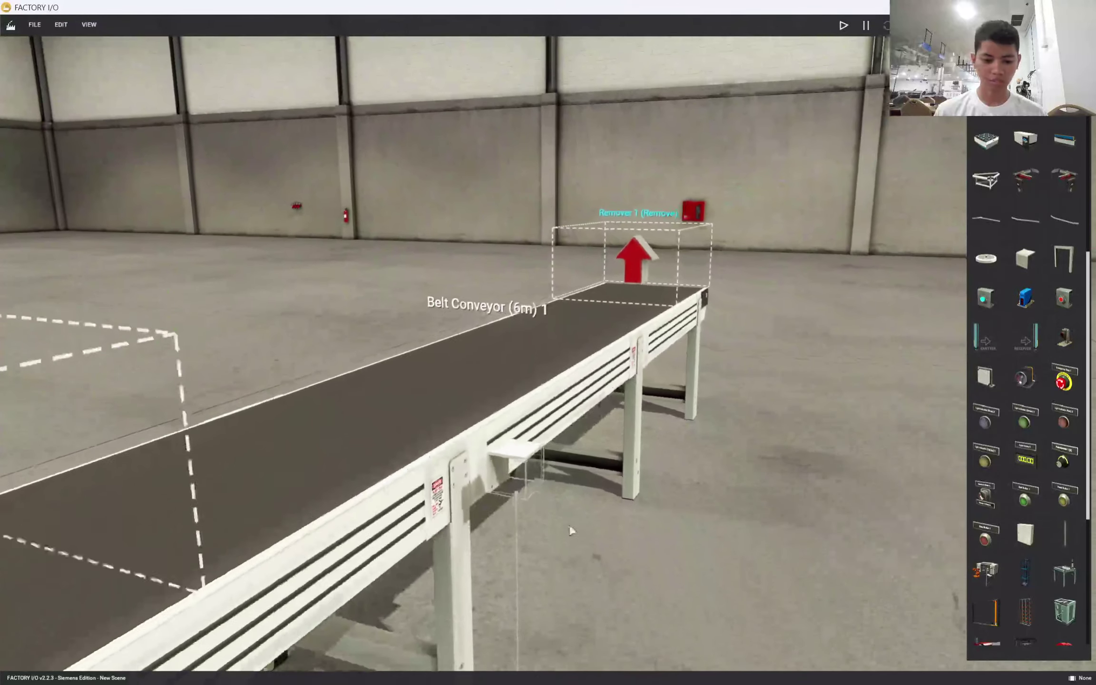
pyautogui.scroll(-3, 571, 529)
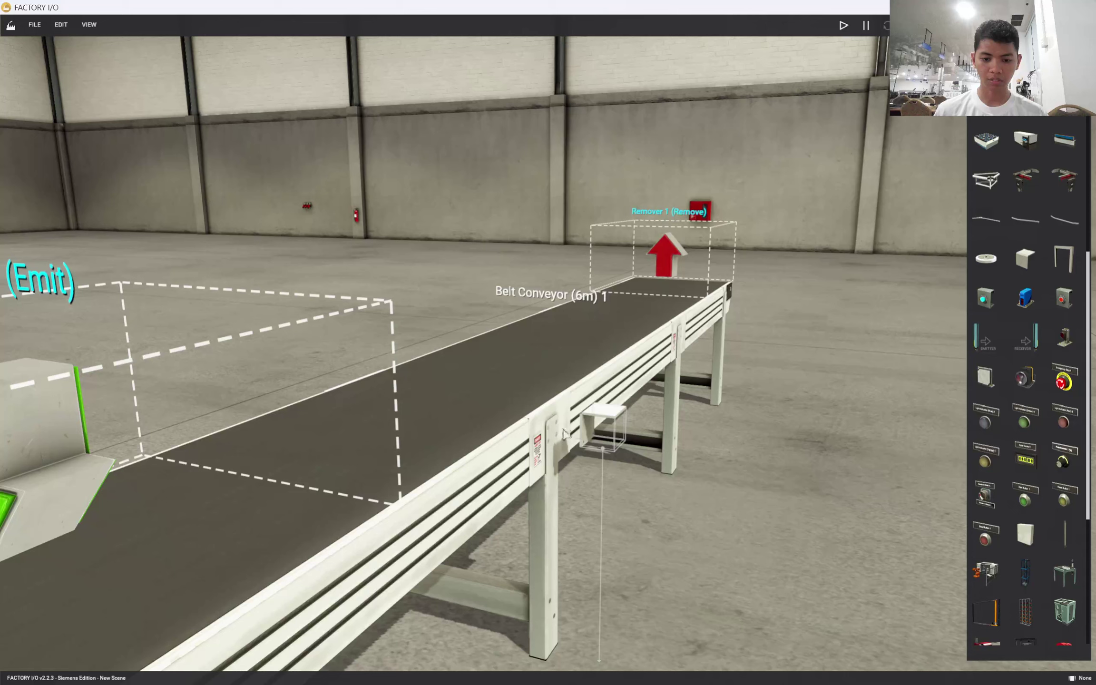
pyautogui.moveTo(586, 429); pyautogui.dragTo(584, 437)
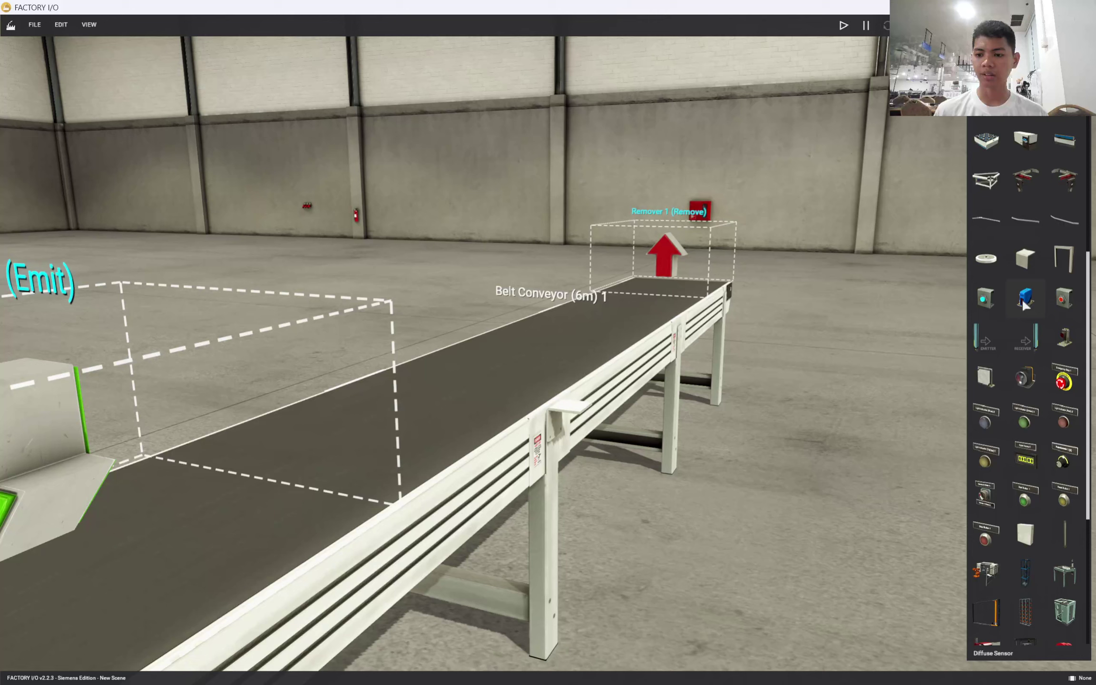
# Place a diffuse sensor on the metal corner and rotate it so its beam points across the belt.
pyautogui.moveTo(1021, 298); pyautogui.dragTo(857, 364)
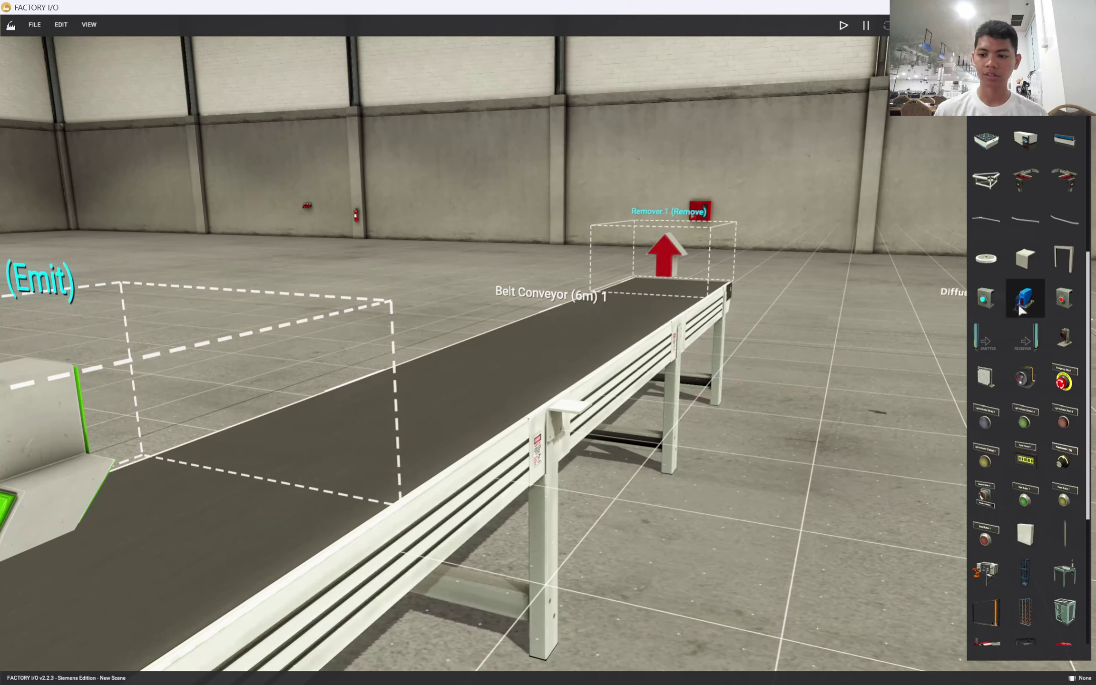
pyautogui.moveTo(1018, 303); pyautogui.dragTo(766, 367)
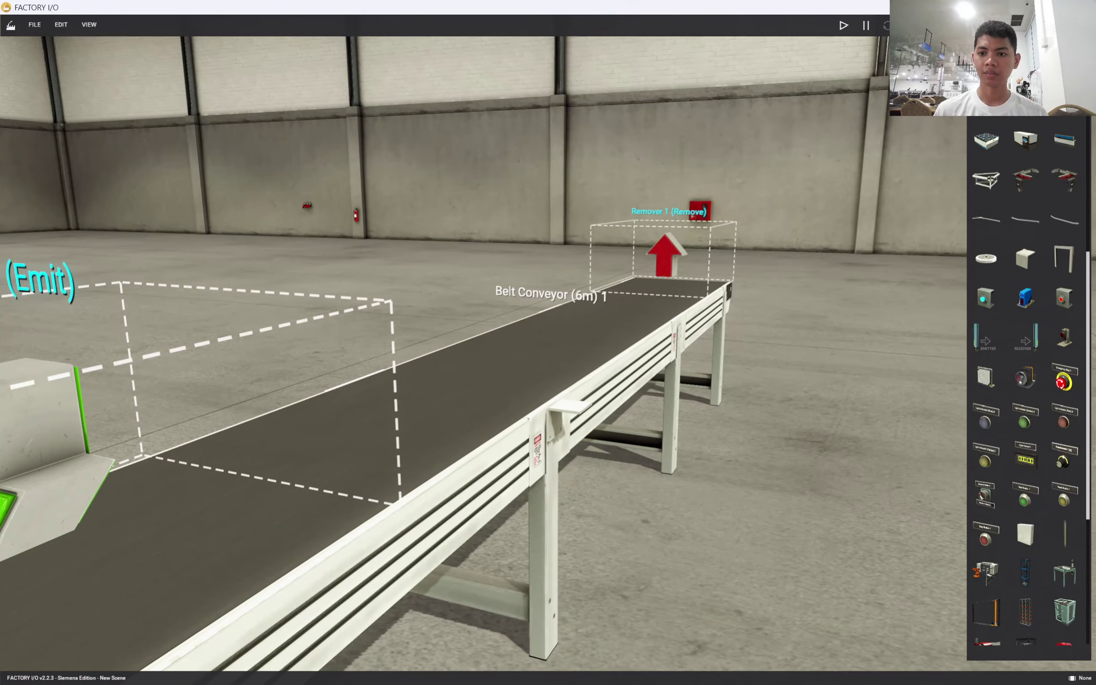
pyautogui.moveTo(581, 398); pyautogui.dragTo(717, 497, button='right')
pyautogui.scroll(-5, 631, 457)
pyautogui.scroll(5, 657, 509)
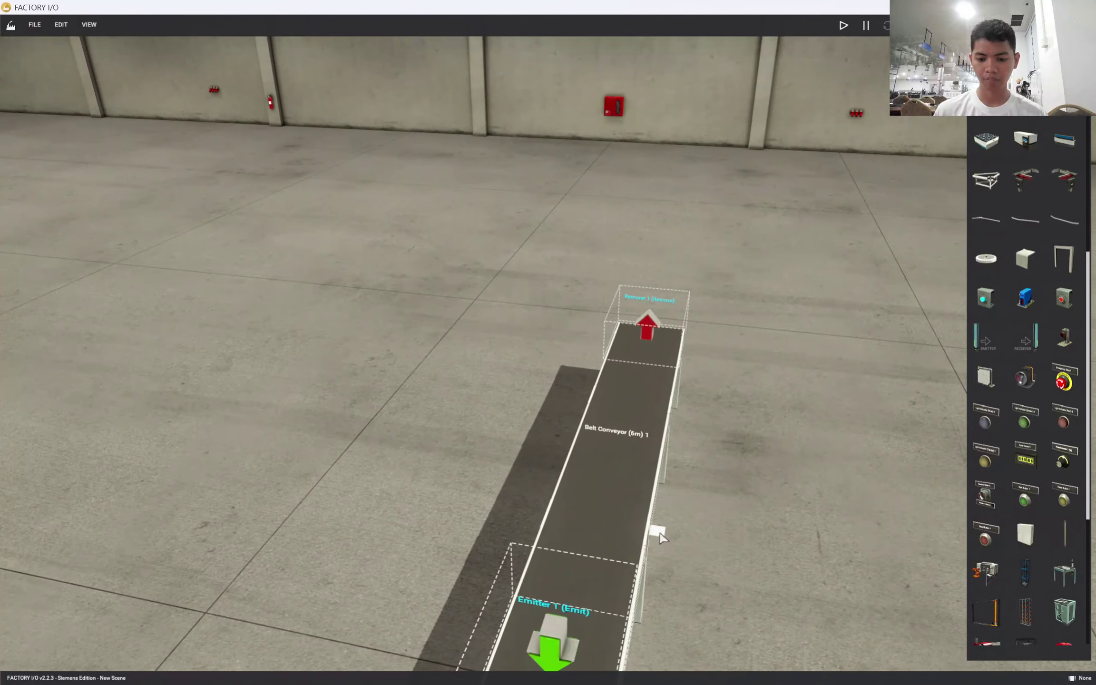
pyautogui.scroll(-2, 659, 532)
pyautogui.moveTo(658, 530); pyautogui.dragTo(765, 411, button='right')
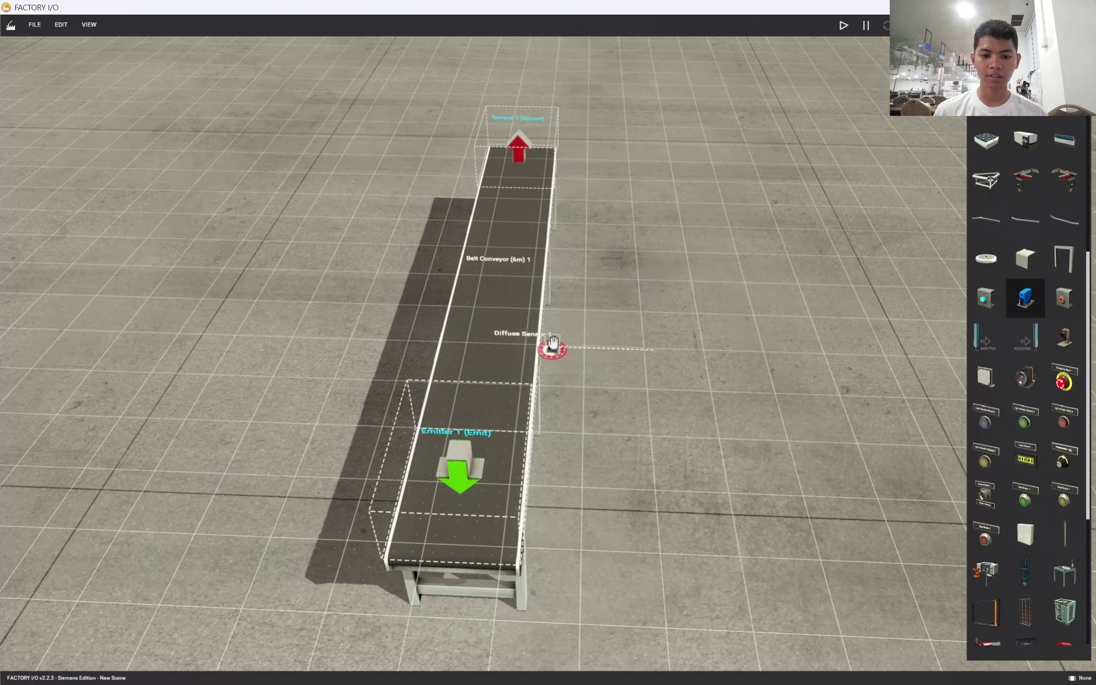
pyautogui.scroll(5, 549, 342)
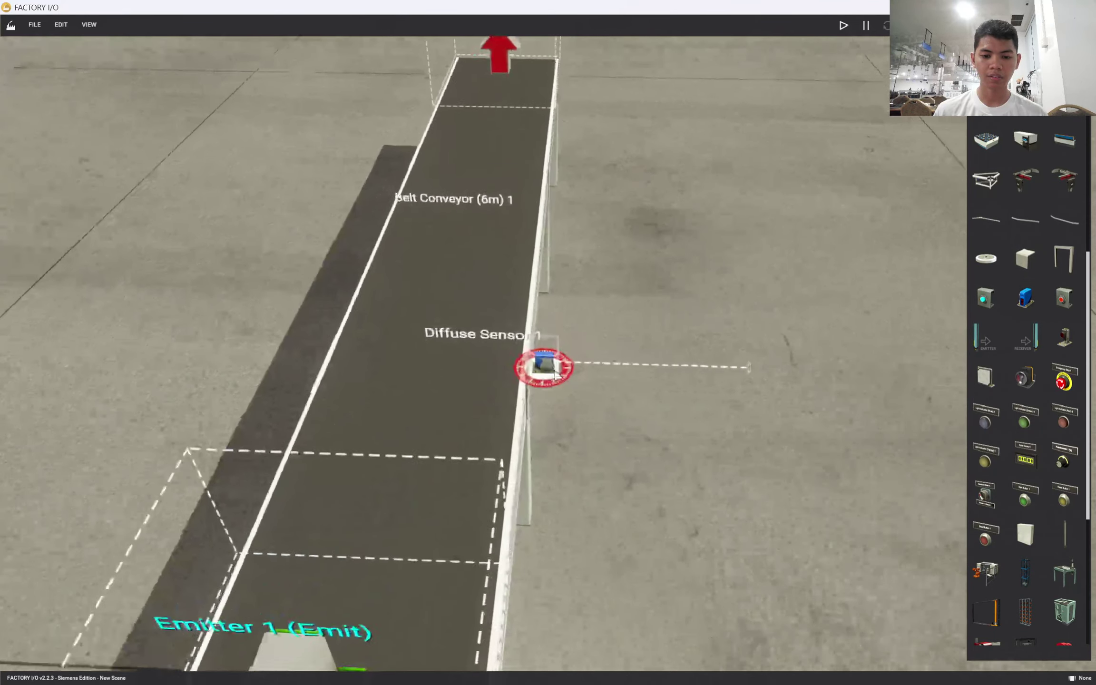
pyautogui.moveTo(587, 377); pyautogui.dragTo(561, 336)
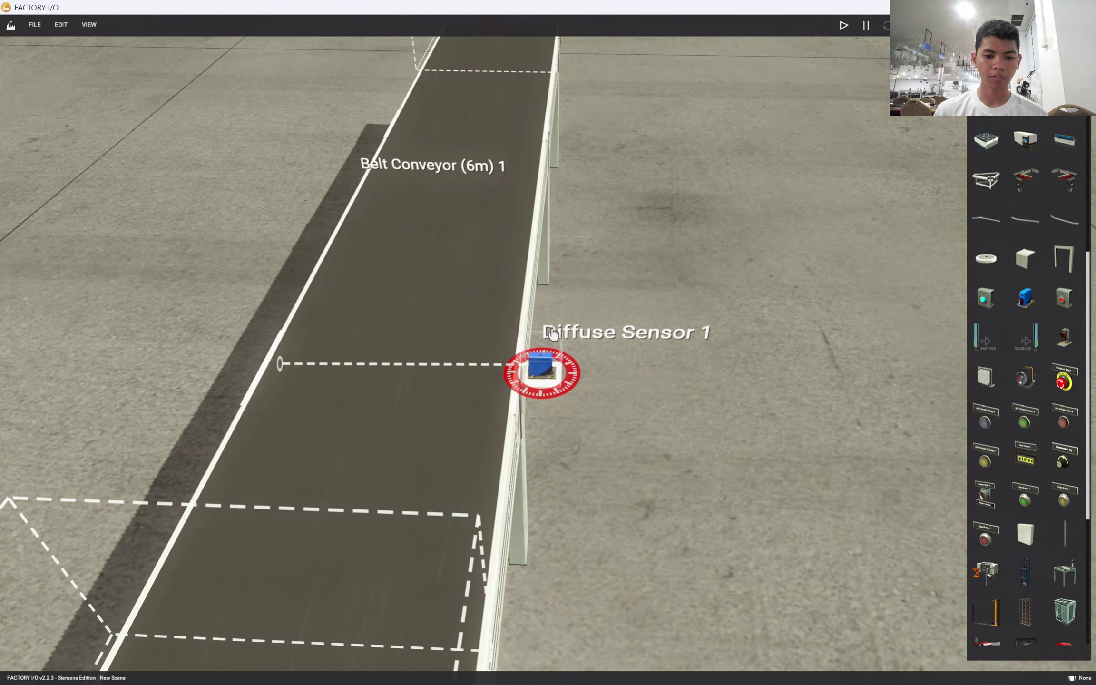
# Examine how the diffuse sensor sits on its bracket and lines up with the belt.
pyautogui.scroll(-3, 626, 384)
pyautogui.moveTo(626, 384); pyautogui.dragTo(547, 420, button='right')
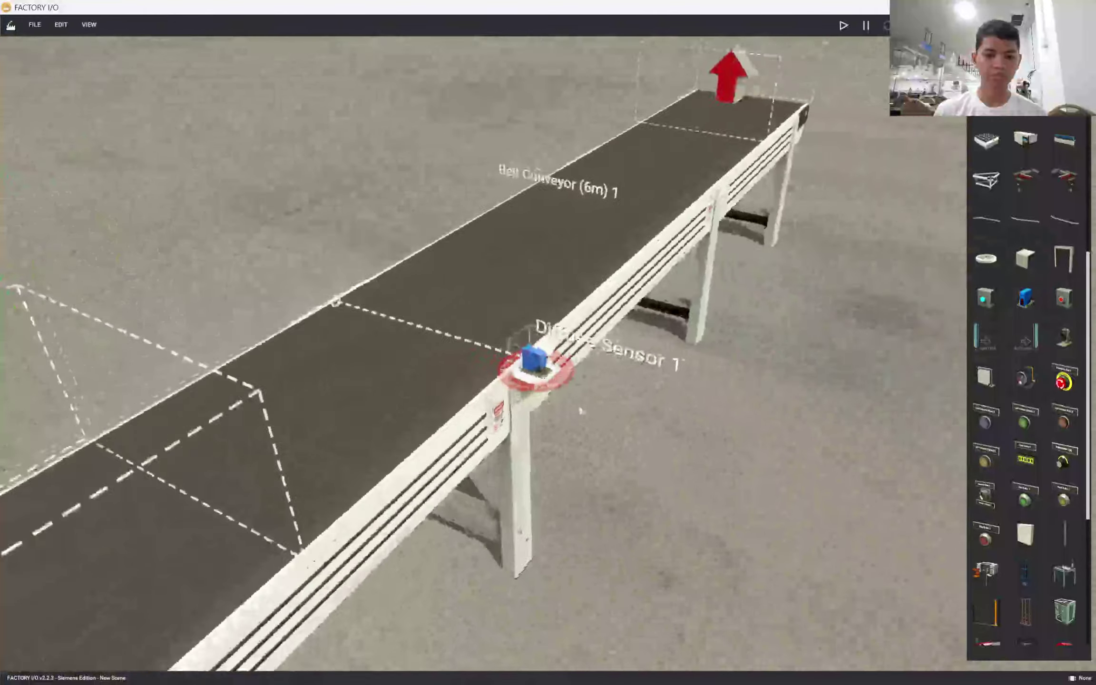
pyautogui.scroll(2, 547, 420)
pyautogui.scroll(-3, 640, 435)
pyautogui.scroll(-3, 679, 457)
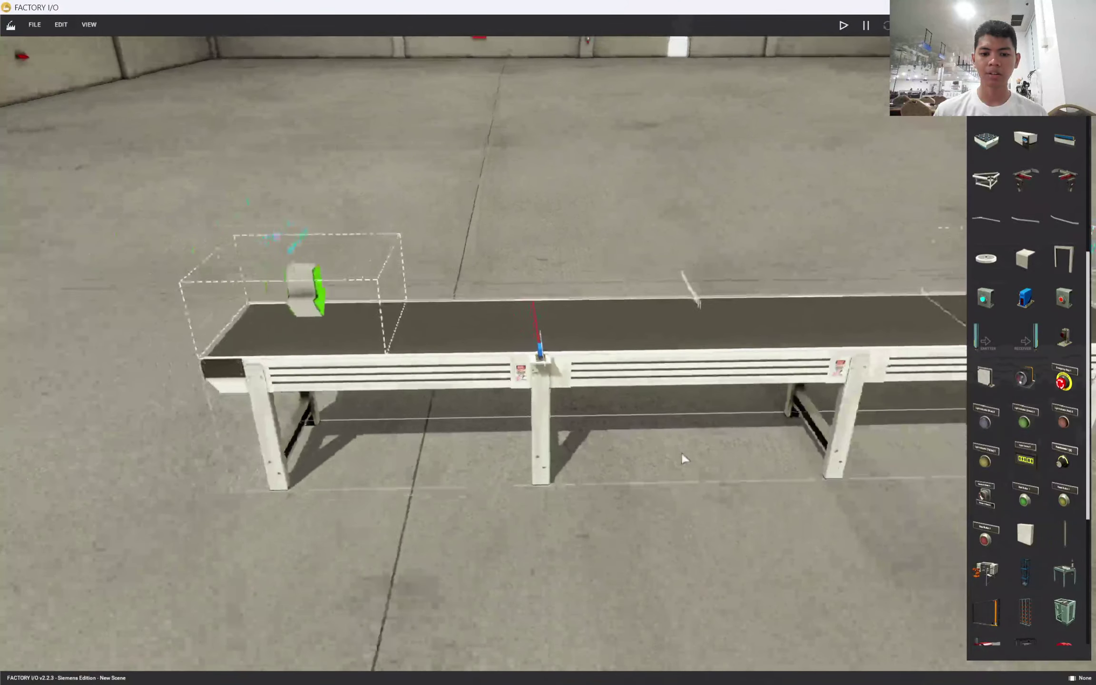
pyautogui.scroll(-3, 681, 458)
pyautogui.scroll(8, 582, 409)
pyautogui.click(524, 360)
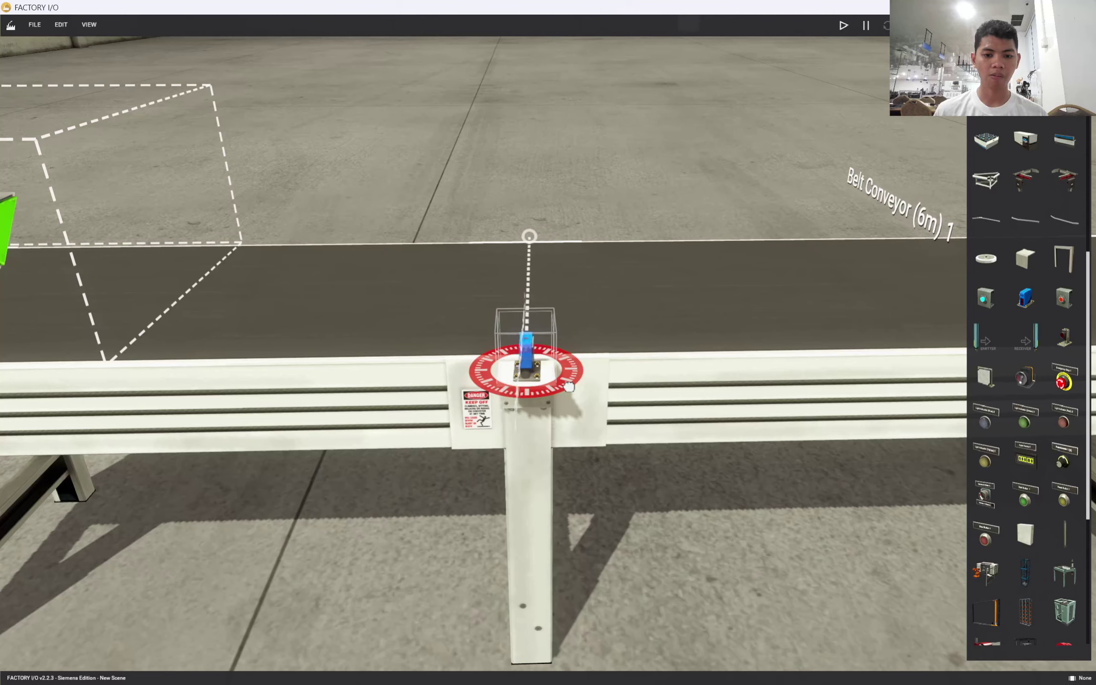
pyautogui.click(610, 461)
pyautogui.scroll(-5, 618, 471)
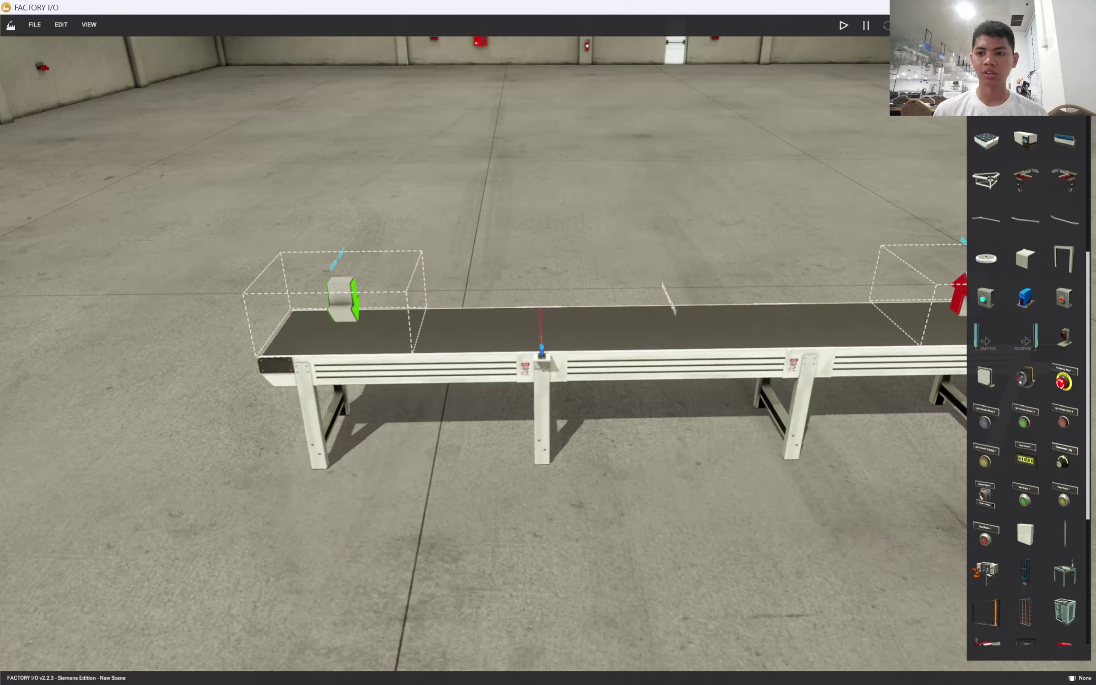
# Mount a second metal corner on the conveyor's side frame beside the remover.
pyautogui.moveTo(762, 390); pyautogui.dragTo(678, 223, button='middle')
pyautogui.scroll(6, 507, 152)
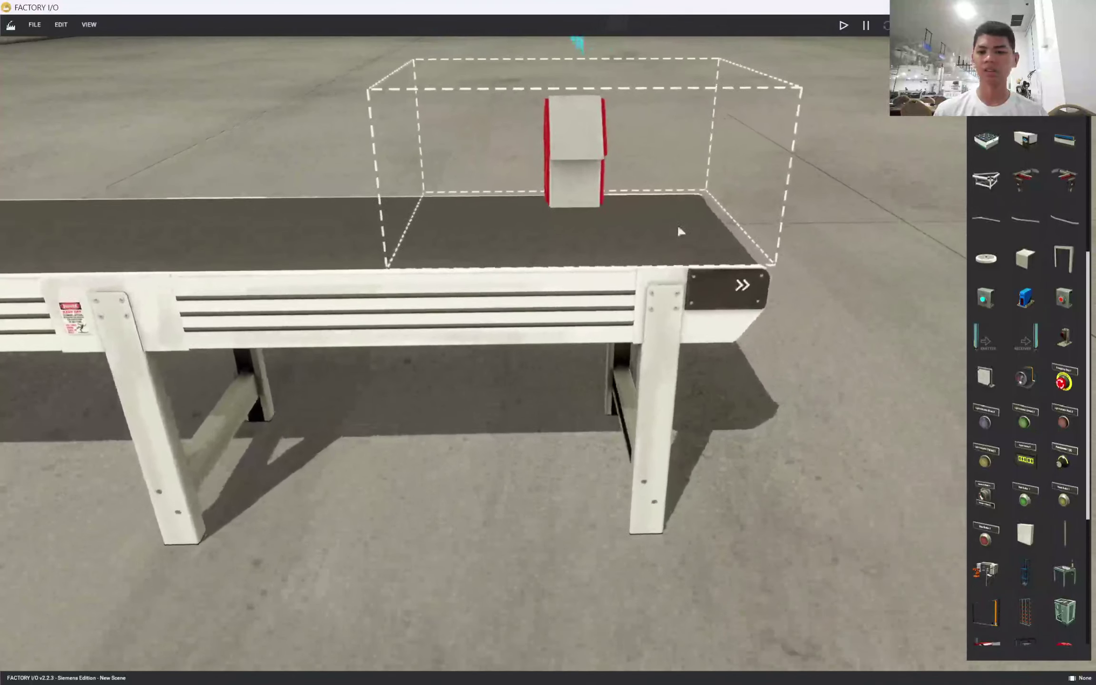
pyautogui.scroll(2, 681, 231)
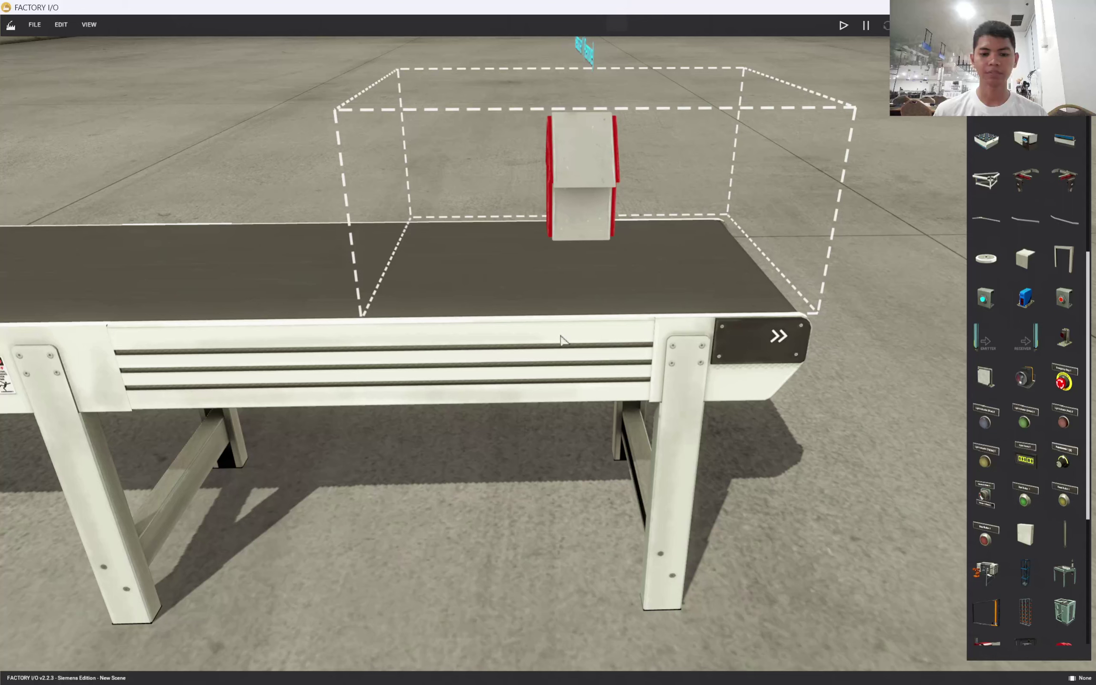
pyautogui.moveTo(561, 339); pyautogui.dragTo(623, 331, button='middle')
pyautogui.moveTo(1025, 266); pyautogui.dragTo(533, 366)
# Place a second diffuse sensor on the metal corner beside the remover, with its beam pointing across the belt.
pyautogui.moveTo(1019, 298); pyautogui.dragTo(476, 380)
pyautogui.press('Delete')
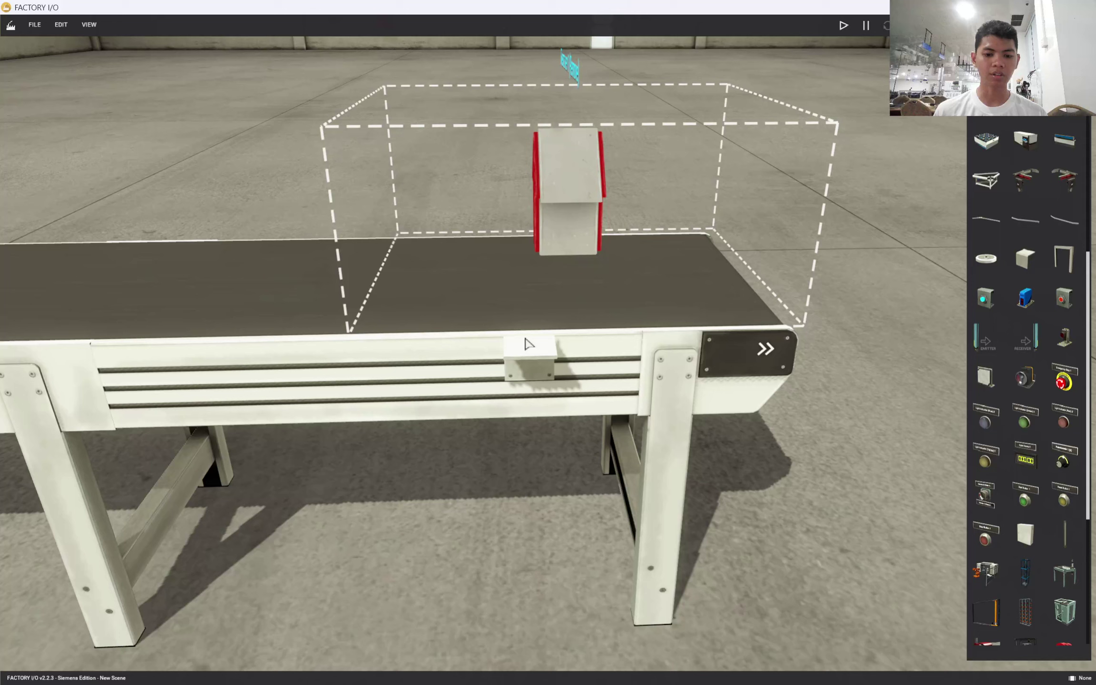
pyautogui.moveTo(533, 350); pyautogui.dragTo(529, 349, button='right')
pyautogui.moveTo(1025, 297); pyautogui.dragTo(553, 374)
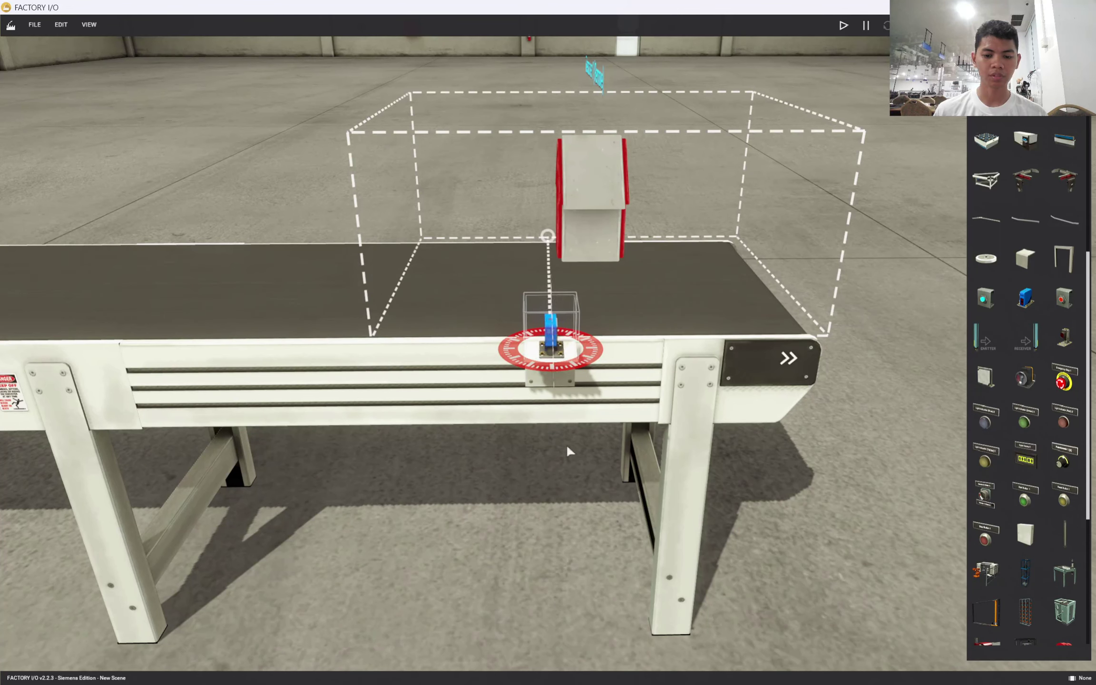
pyautogui.scroll(-10, 554, 439)
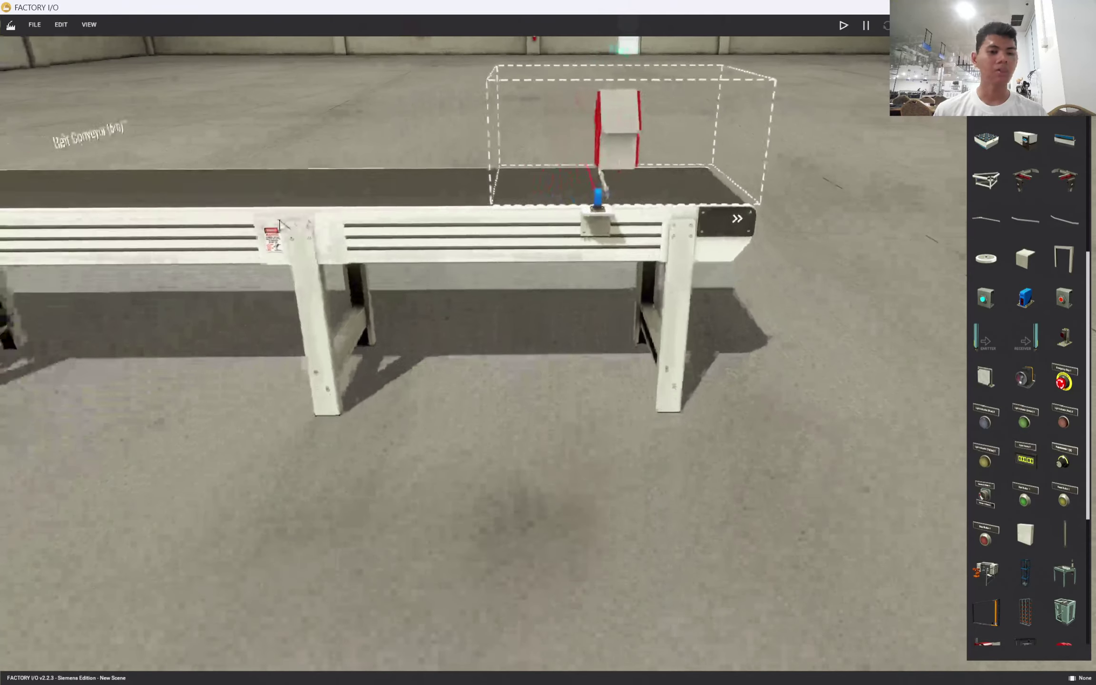
pyautogui.scroll(-5, 518, 306)
pyautogui.scroll(6, 517, 304)
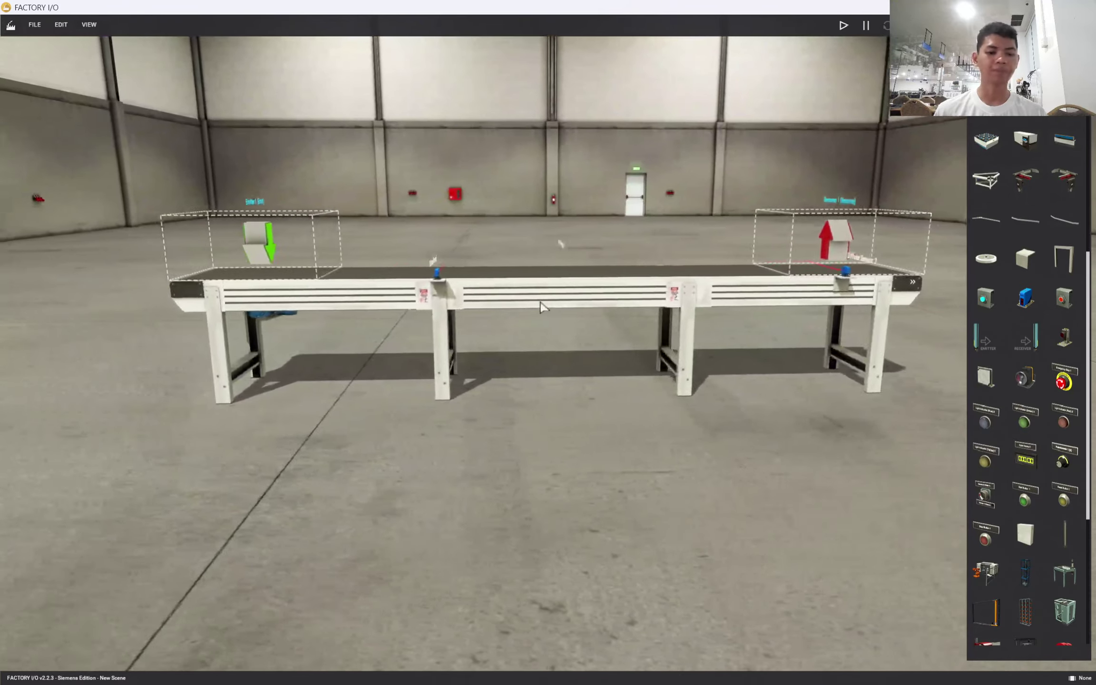
pyautogui.scroll(3, 560, 306)
pyautogui.moveTo(561, 307); pyautogui.dragTo(497, 356, button='middle')
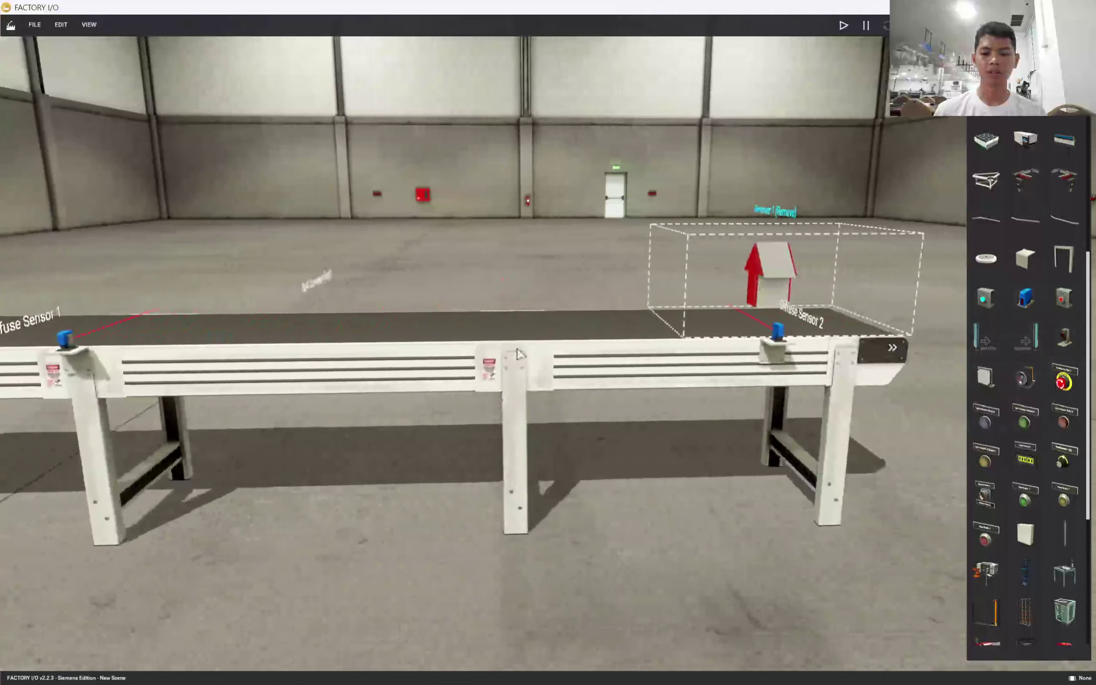
# Examine the positions of the two diffuse sensors along the conveyor between the emitter and the remover.
pyautogui.scroll(2, 497, 356)
pyautogui.press('a')
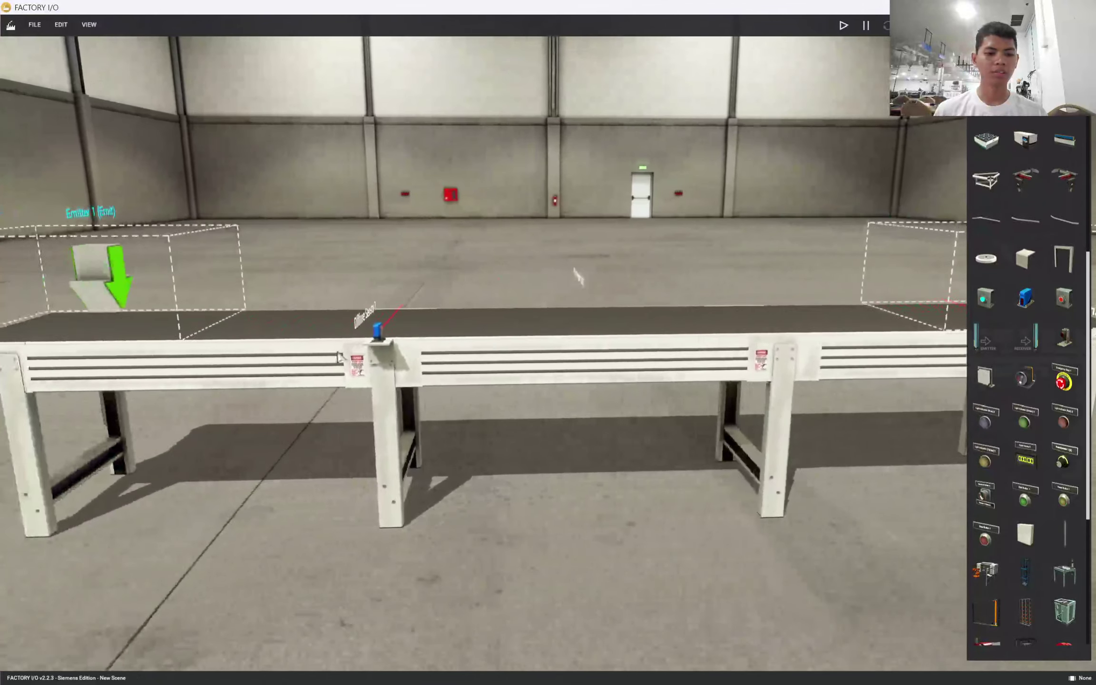
pyautogui.scroll(-4, 519, 356)
pyautogui.scroll(6, 400, 340)
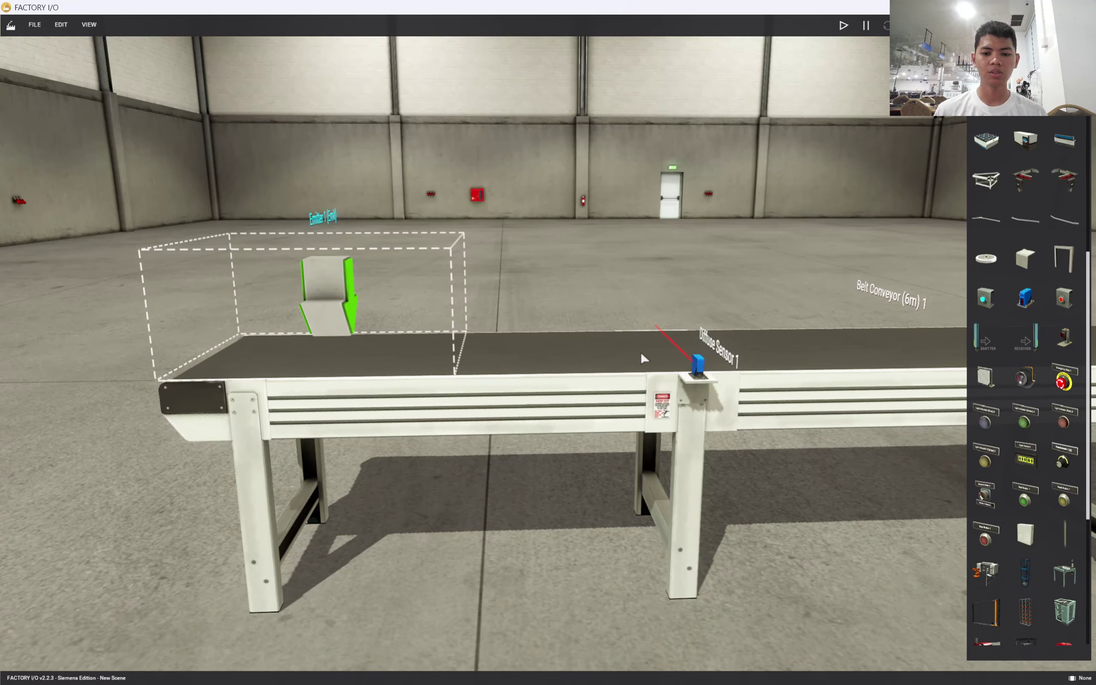
pyautogui.press('d')
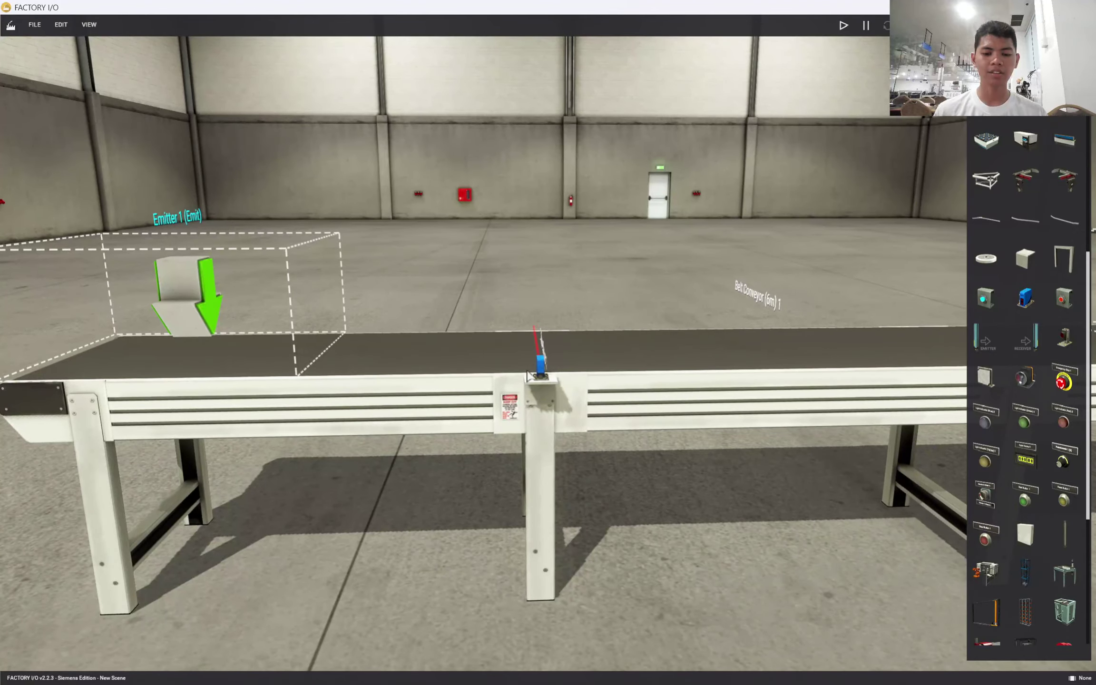
pyautogui.press('d')
pyautogui.press('a')
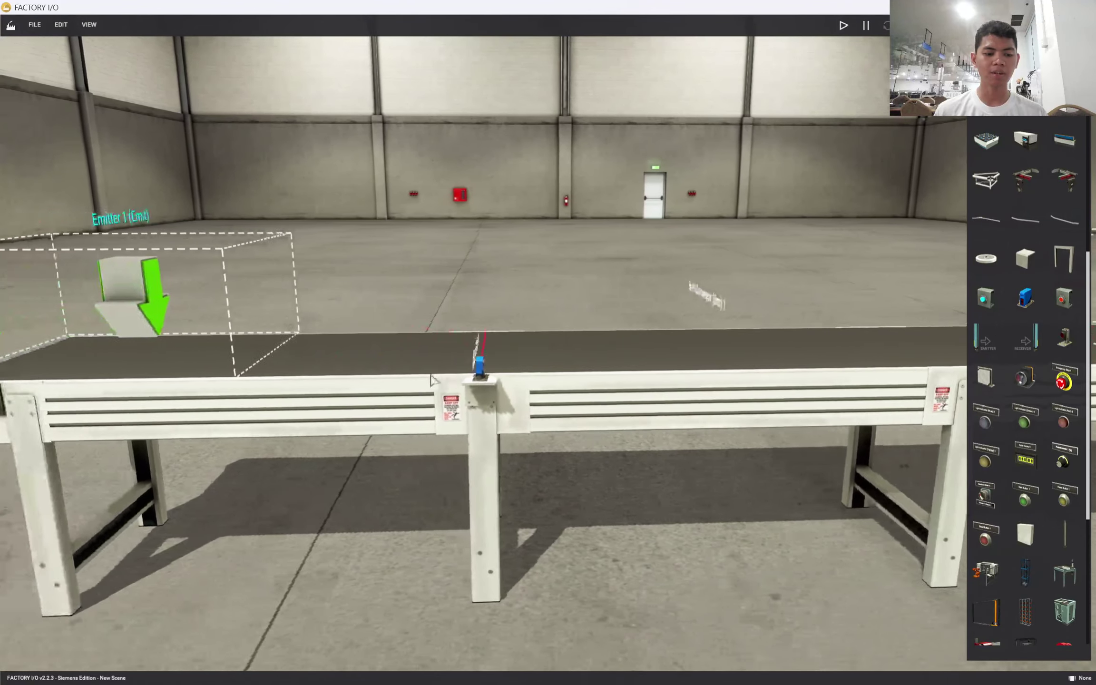
pyautogui.press('d')
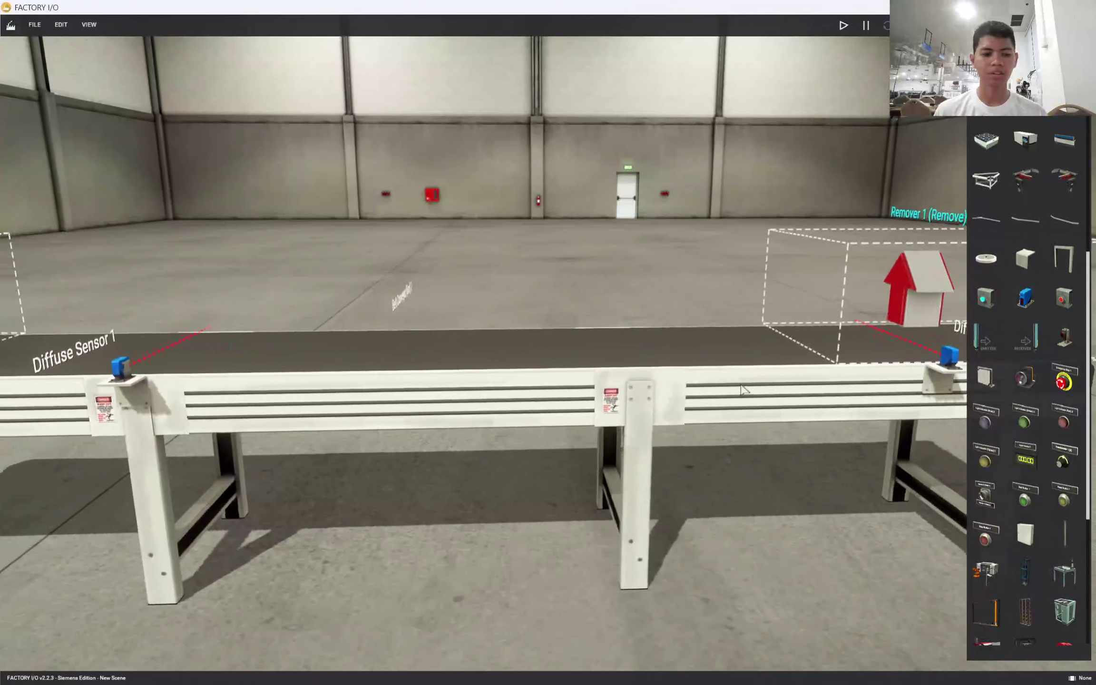
pyautogui.press('a')
pyautogui.press('d')
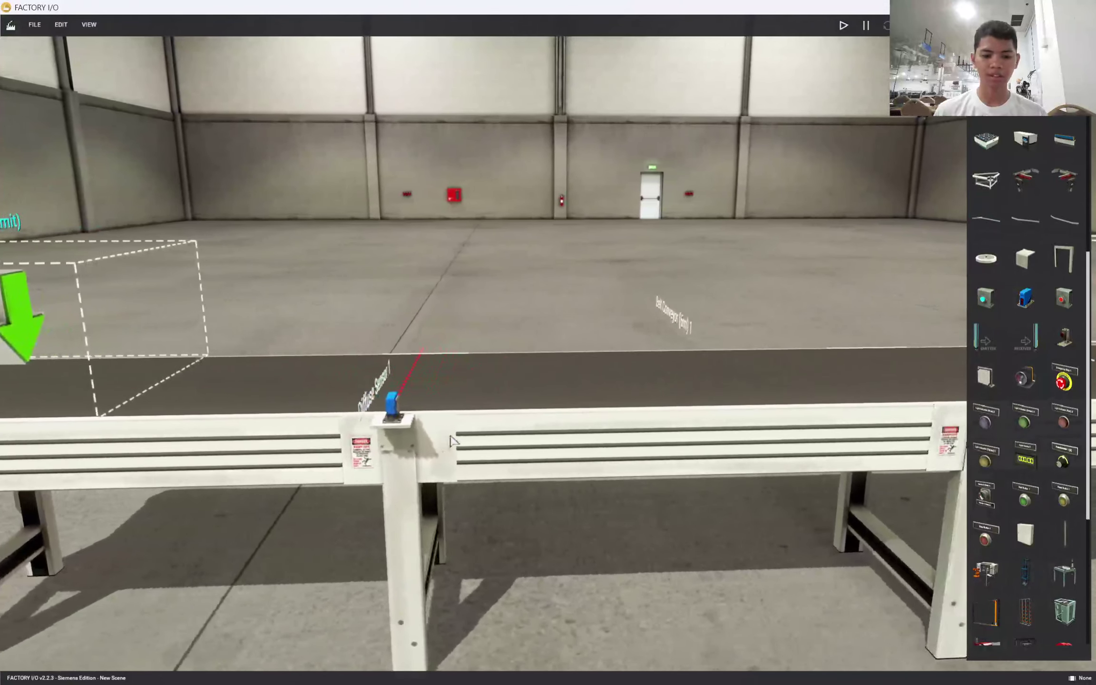
# Move the first diffuse sensor and its metal corner farther from the emitter, onto the conveyor's middle section.
pyautogui.moveTo(431, 440); pyautogui.dragTo(644, 435)
pyautogui.moveTo(371, 412); pyautogui.dragTo(718, 431)
pyautogui.scroll(-10, 718, 431)
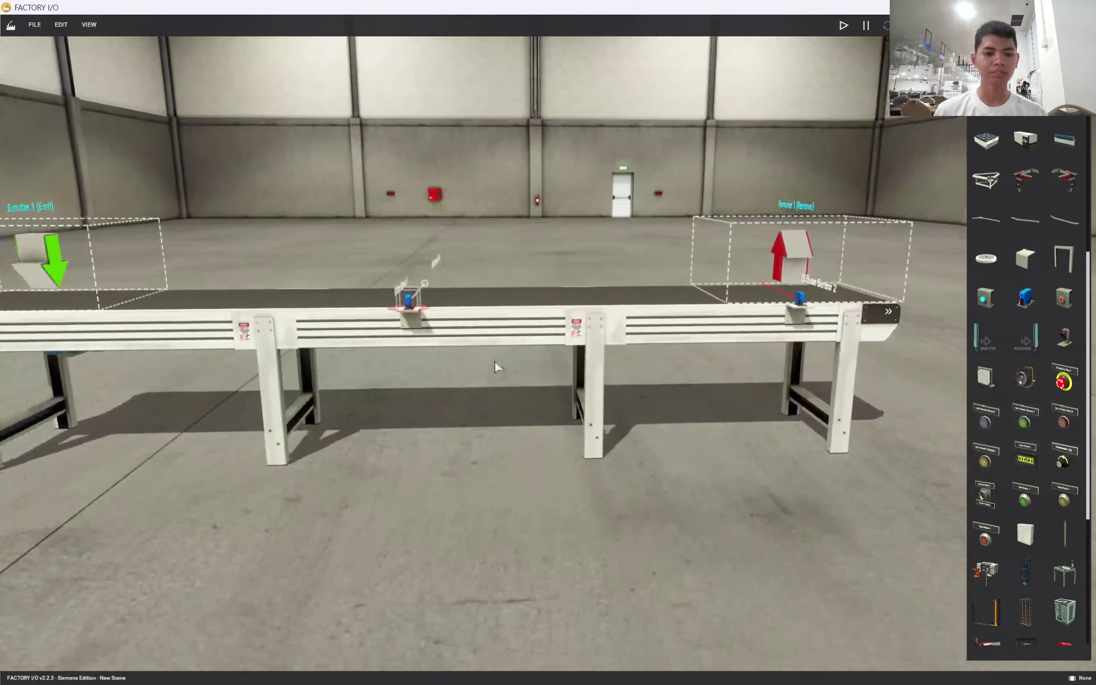
pyautogui.moveTo(494, 361); pyautogui.dragTo(600, 410, button='middle')
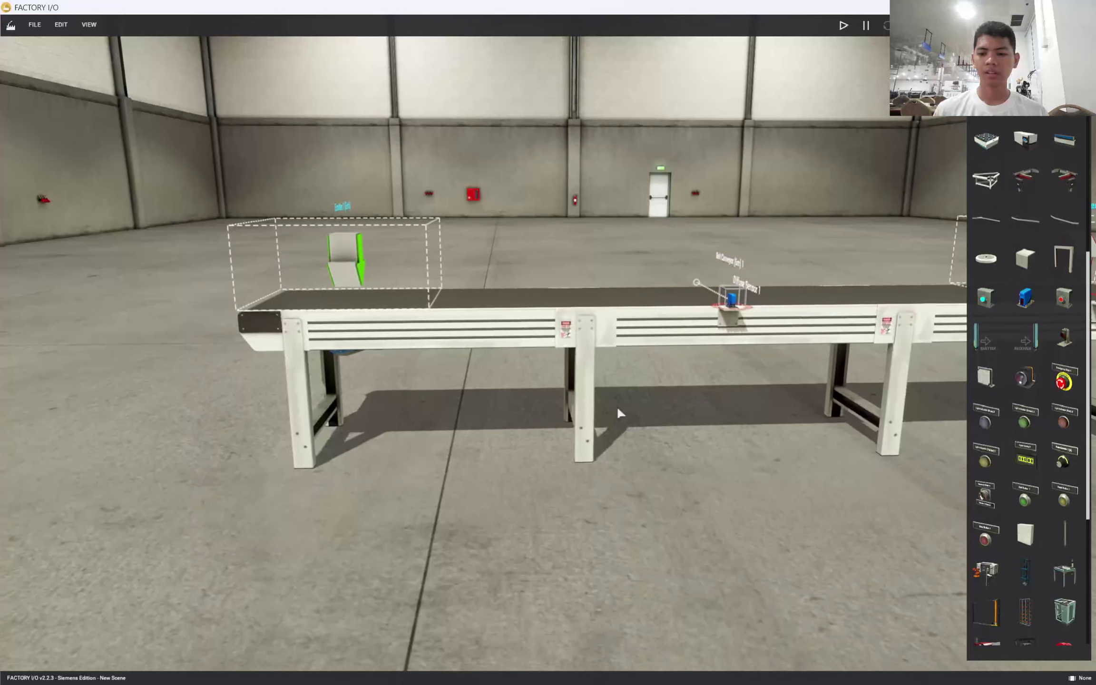
pyautogui.press('s')
pyautogui.press('d')
# Place a vertical column on the floor beside the emitter end of the conveyor.
pyautogui.scroll(-3, 1025, 362)
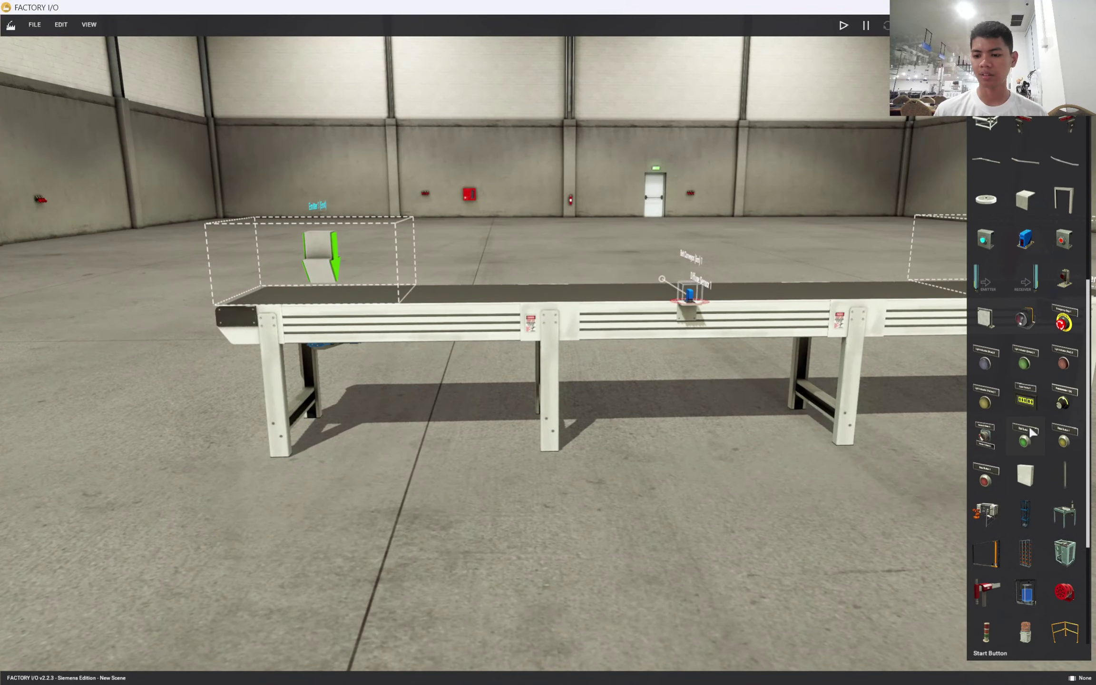
pyautogui.scroll(-3, 1043, 392)
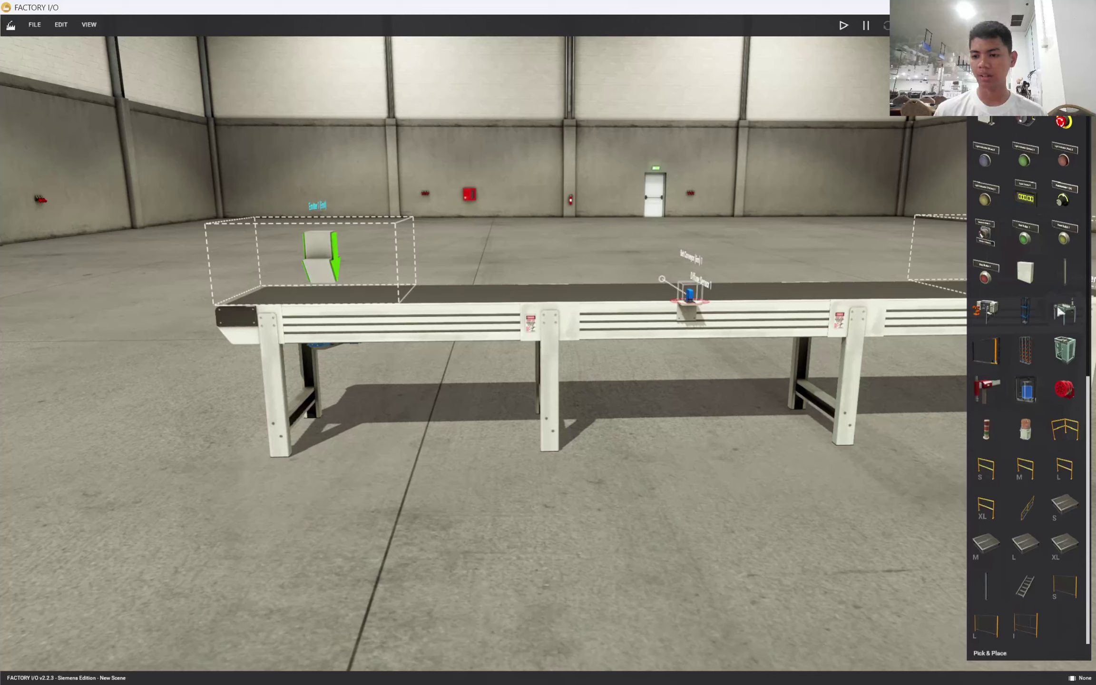
pyautogui.moveTo(293, 491); pyautogui.dragTo(542, 519, button='middle')
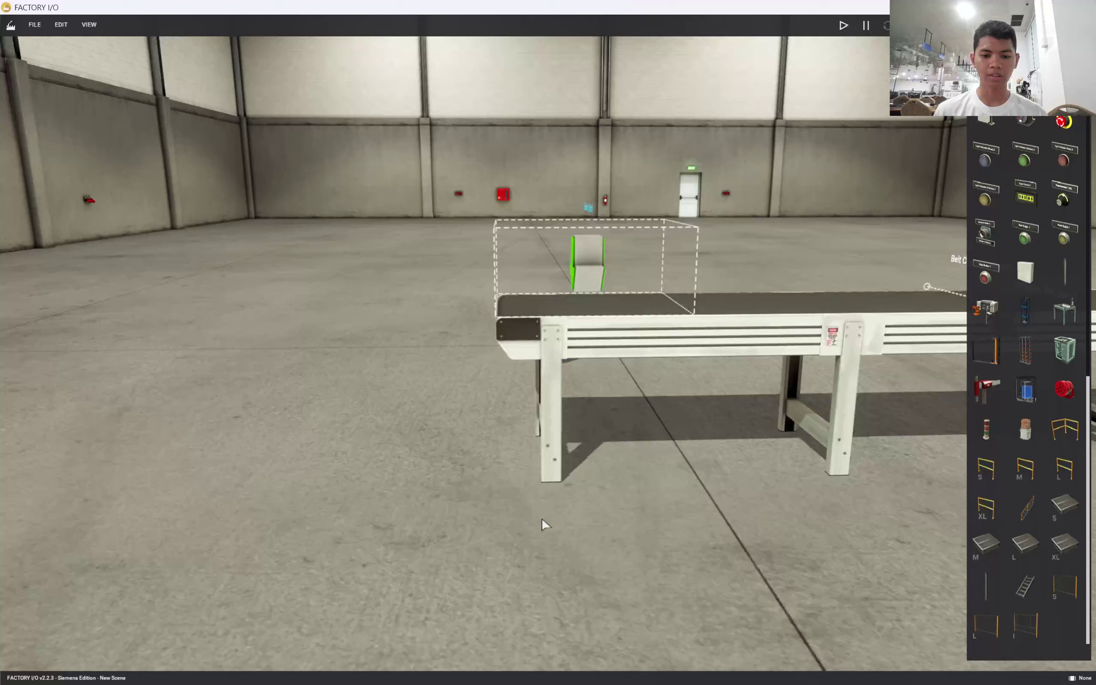
pyautogui.moveTo(553, 512); pyautogui.dragTo(562, 481, button='right')
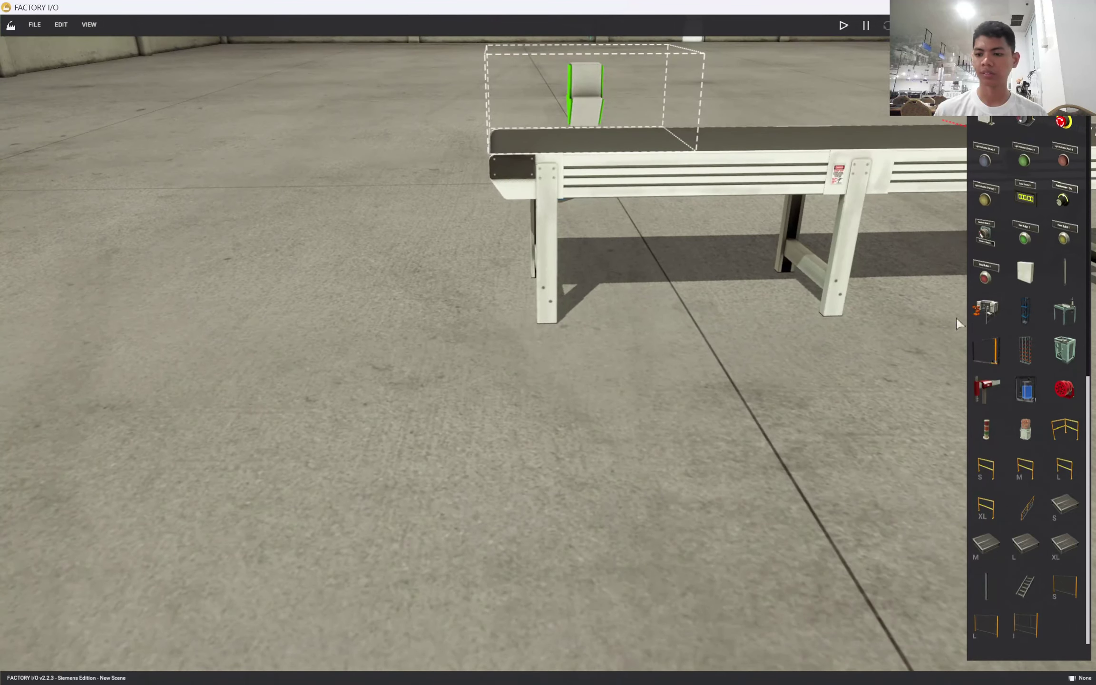
pyautogui.moveTo(1065, 283); pyautogui.dragTo(554, 366)
pyautogui.moveTo(630, 379); pyautogui.dragTo(583, 333, button='middle')
pyautogui.moveTo(582, 333)
pyautogui.mouseDown(button='right')
pyautogui.moveTo(842, 294)
pyautogui.moveTo(790, 346)
pyautogui.moveTo(582, 342)
pyautogui.mouseUp(button='right')
pyautogui.scroll(5, 843, 294)
pyautogui.moveTo(529, 433); pyautogui.dragTo(591, 459)
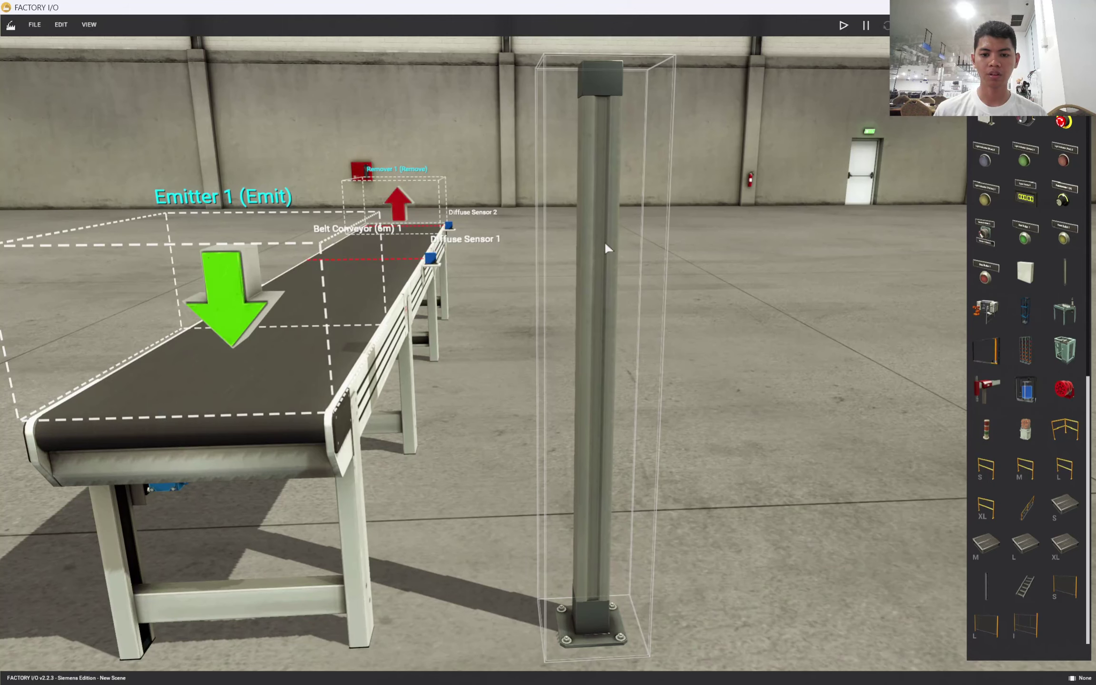
# Add an electrical cabinet at the column and rotate it in yaw so its door faces away from the column.
pyautogui.scroll(-3, 604, 240)
pyautogui.moveTo(1033, 295); pyautogui.dragTo(614, 331)
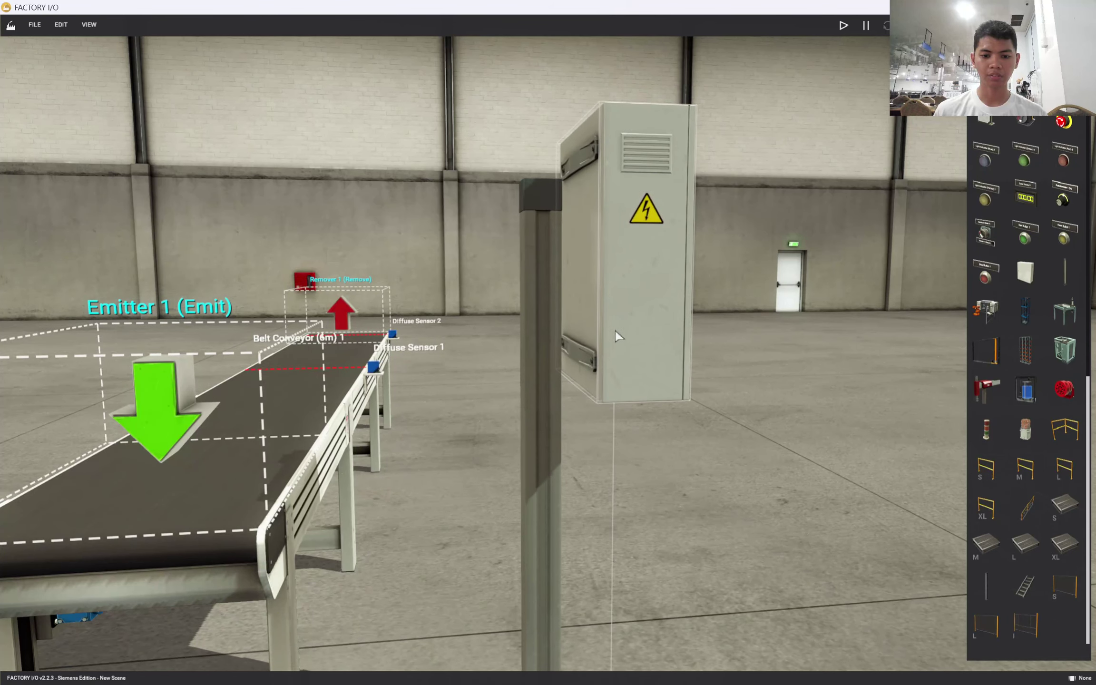
pyautogui.rightClick(657, 298)
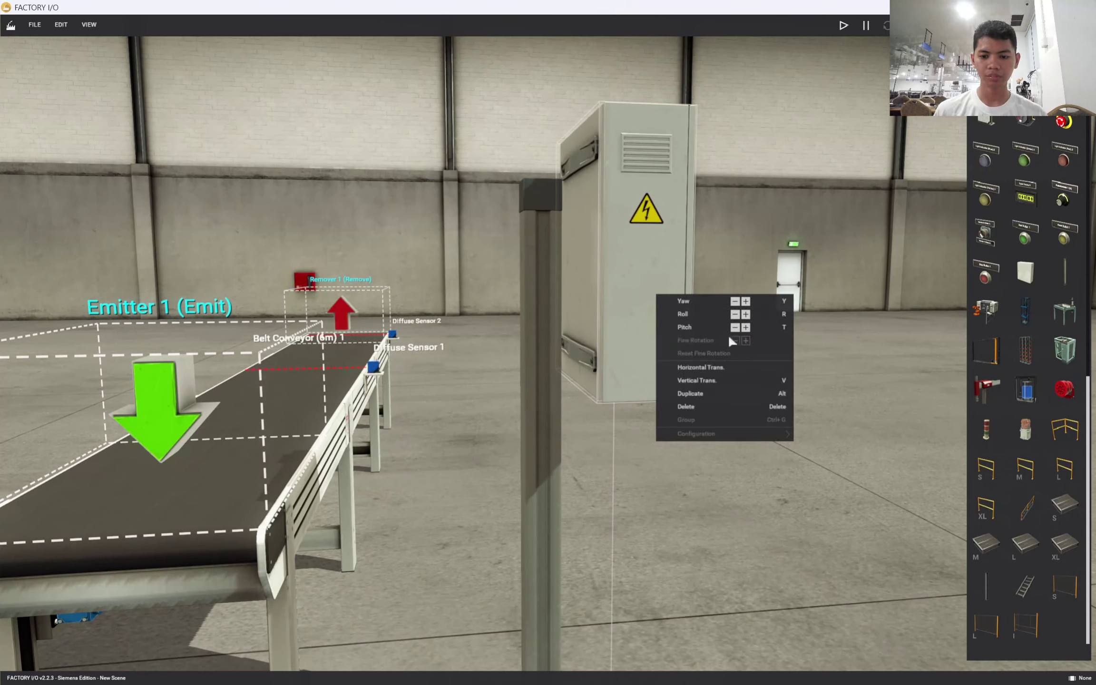
pyautogui.click(736, 301)
pyautogui.click(758, 506)
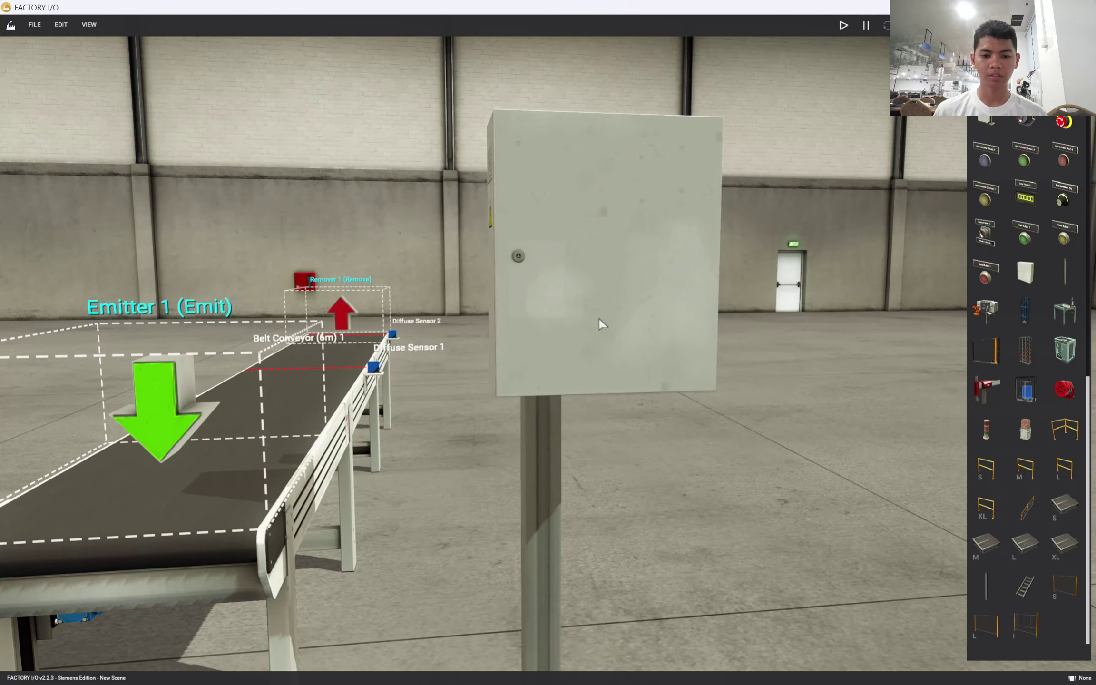
# Lower the electrical cabinet on the column and centre it across the column's width.
pyautogui.moveTo(599, 318); pyautogui.dragTo(559, 524)
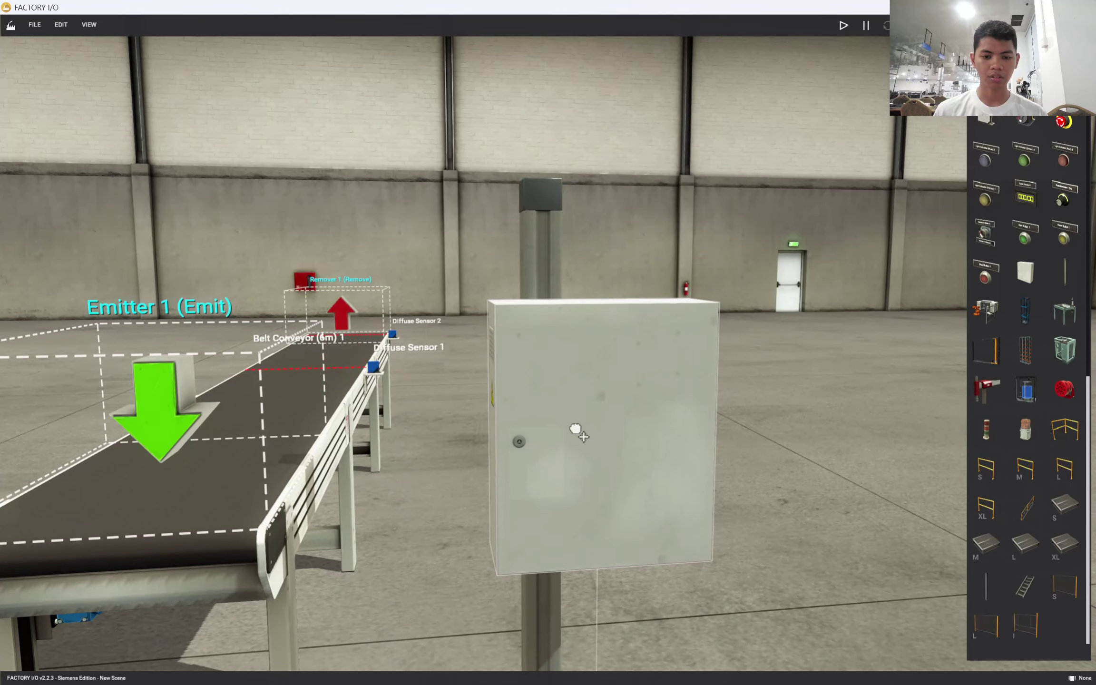
pyautogui.moveTo(579, 433); pyautogui.dragTo(524, 430)
pyautogui.moveTo(720, 411); pyautogui.dragTo(560, 432, button='right')
pyautogui.scroll(-3, 556, 426)
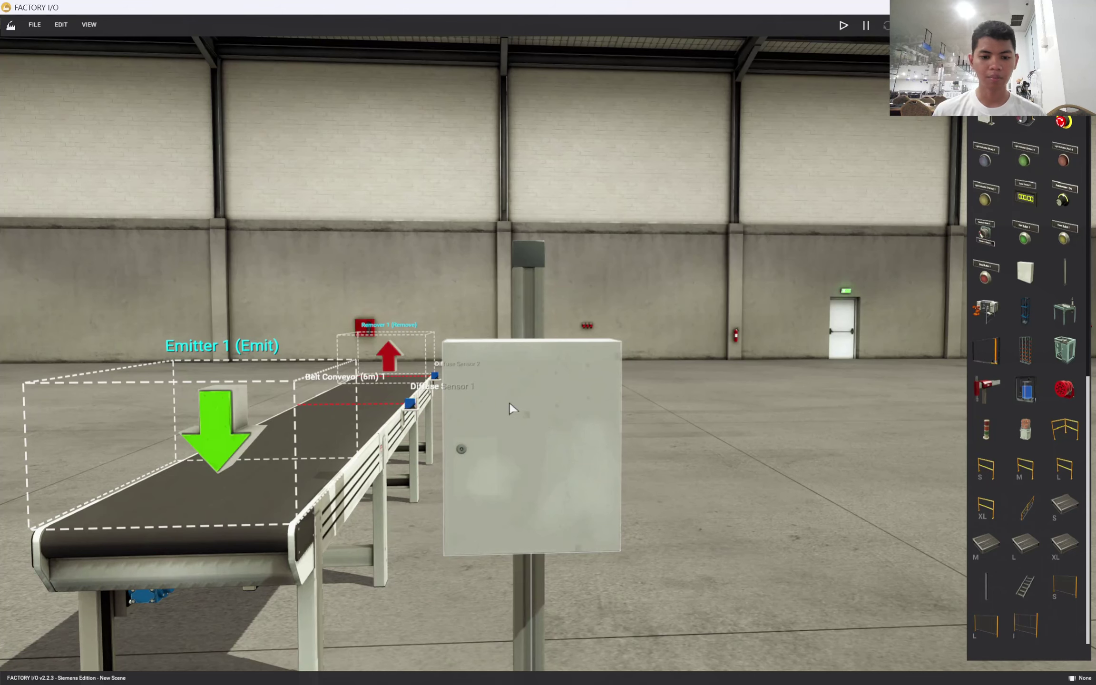
pyautogui.scroll(3, 527, 393)
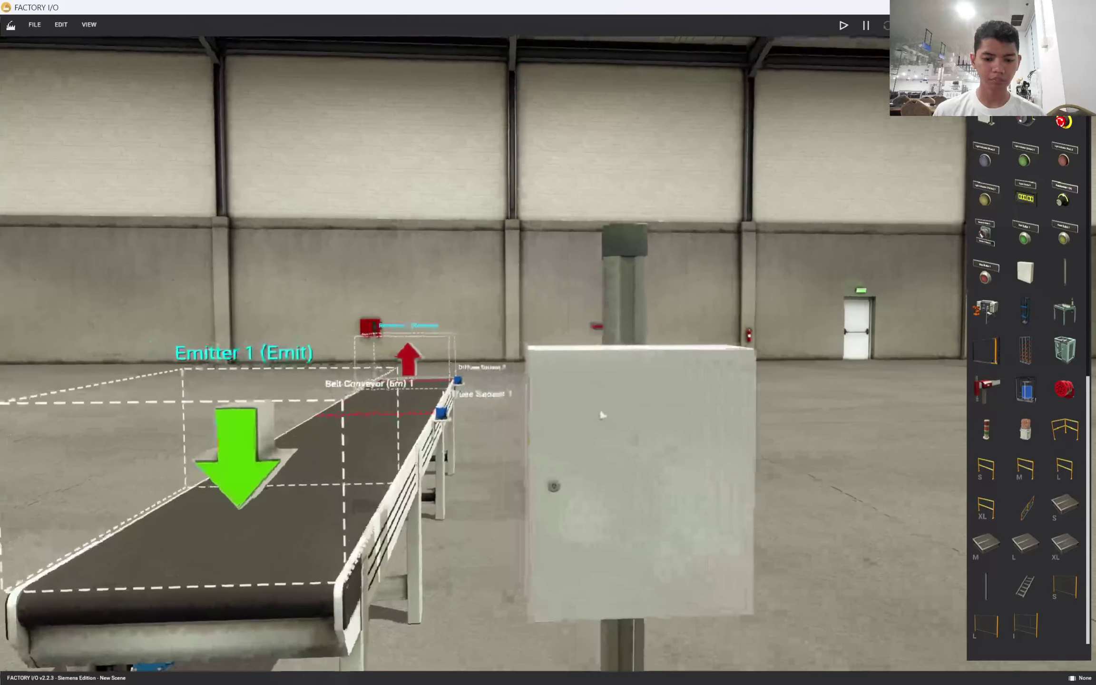
# Mount an Emergency Stop on the upper part of the cabinet door, rotated in yaw to face outward.
pyautogui.moveTo(614, 361); pyautogui.dragTo(536, 369, button='right')
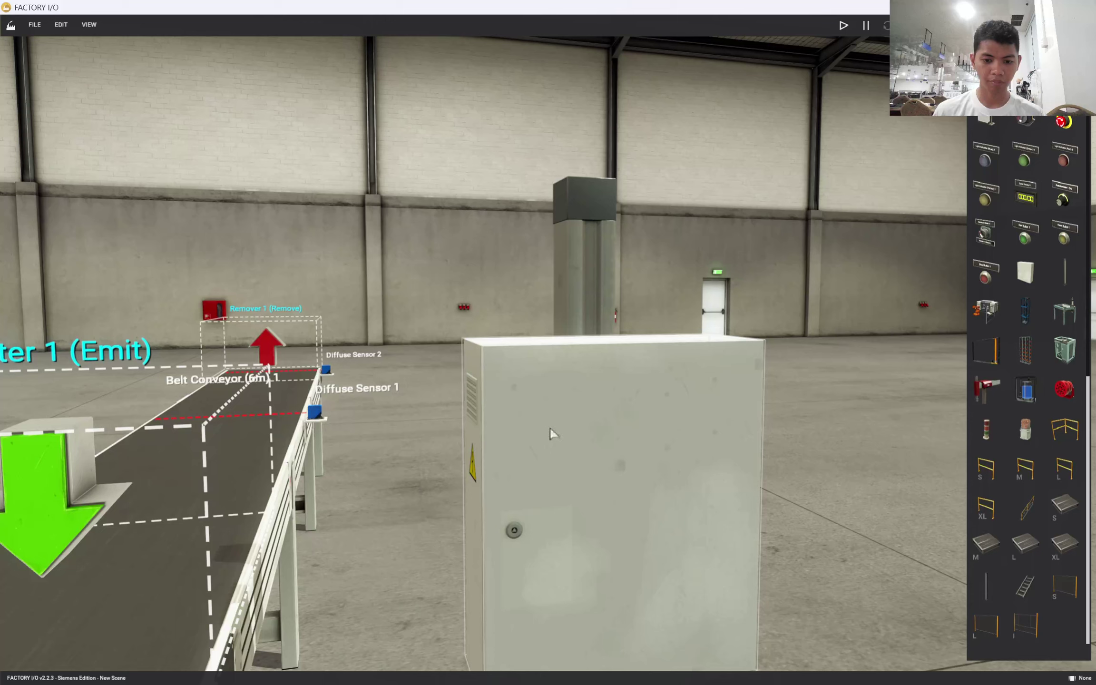
pyautogui.scroll(2, 610, 425)
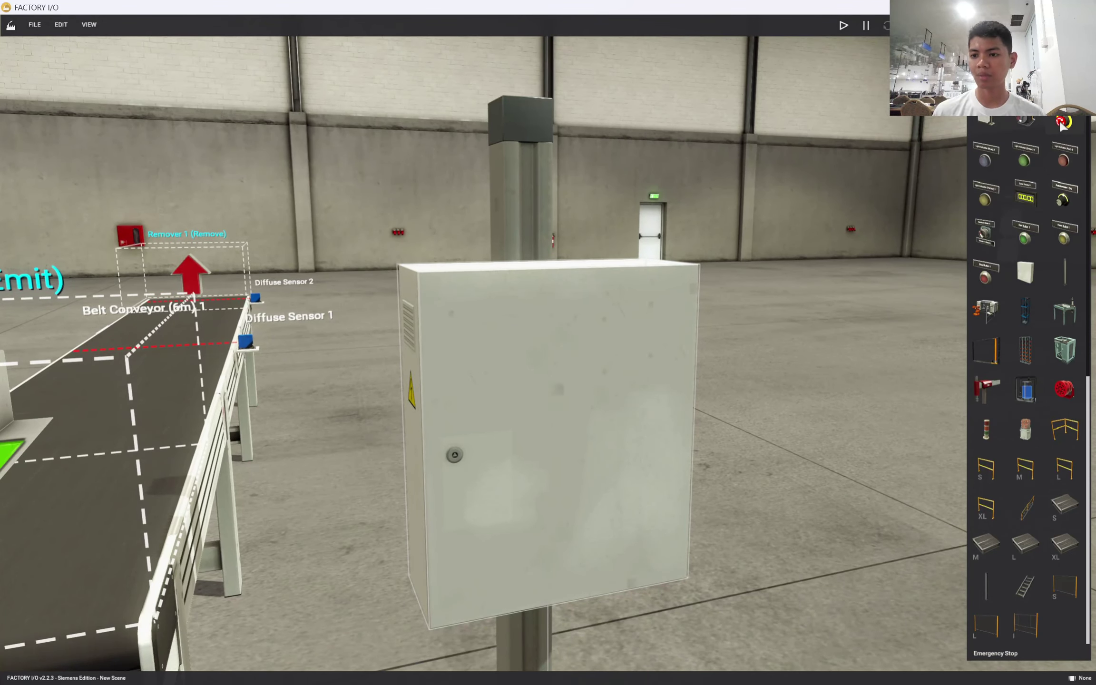
pyautogui.moveTo(1062, 124); pyautogui.dragTo(820, 322)
pyautogui.moveTo(563, 341); pyautogui.dragTo(570, 354)
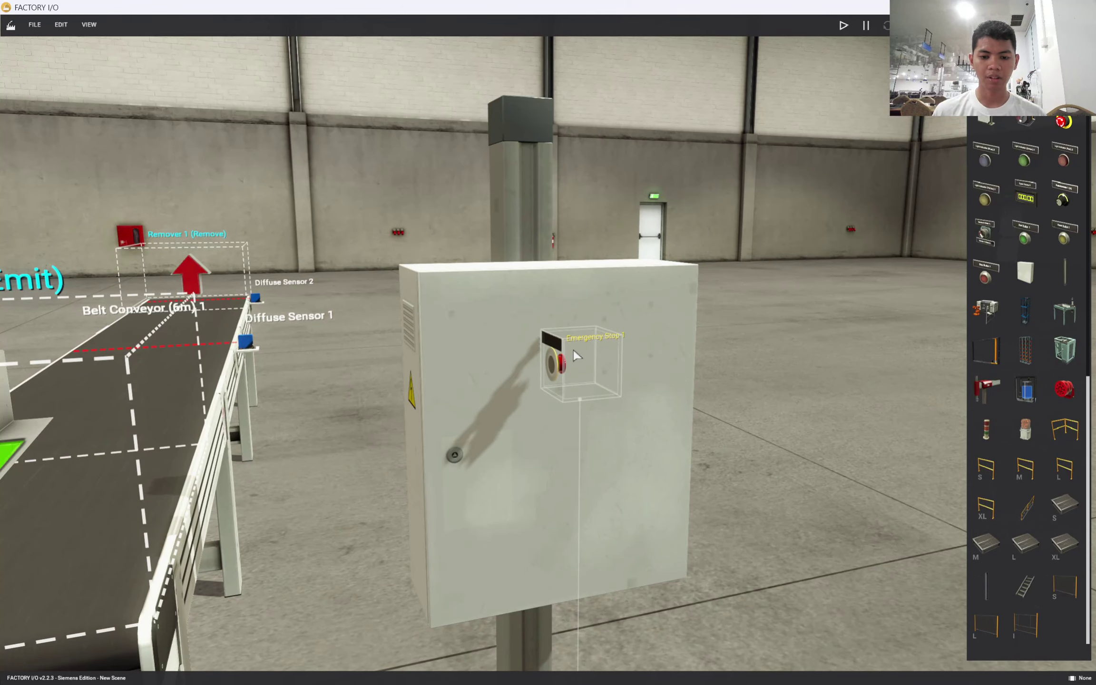
pyautogui.rightClick(563, 358)
pyautogui.click(641, 366)
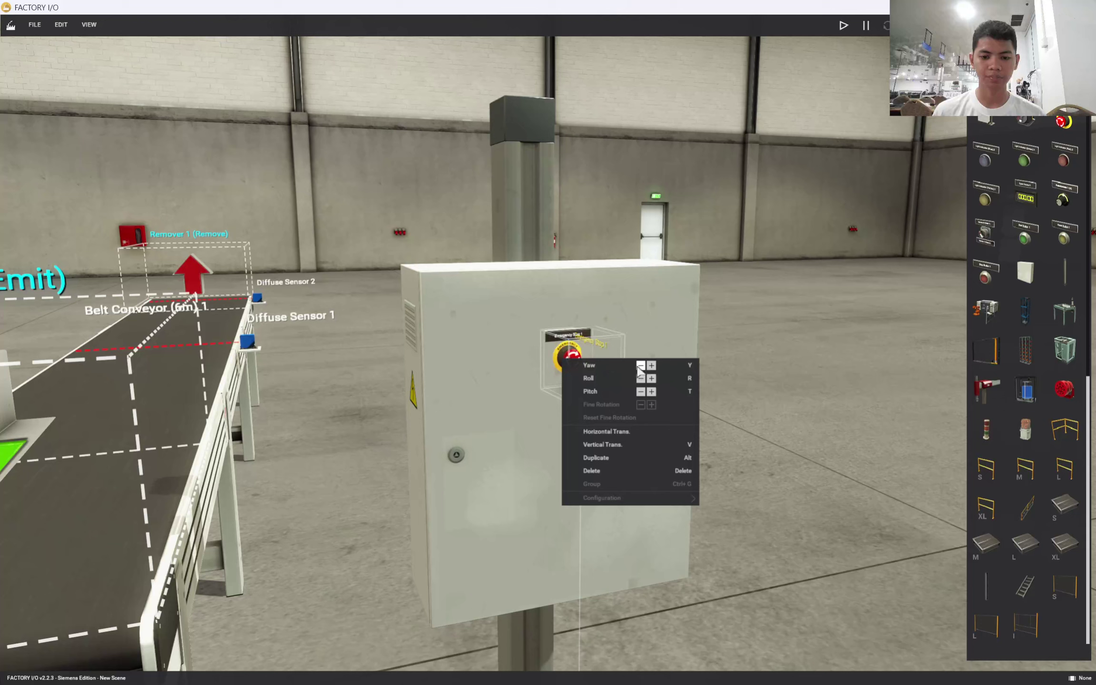
pyautogui.click(572, 358)
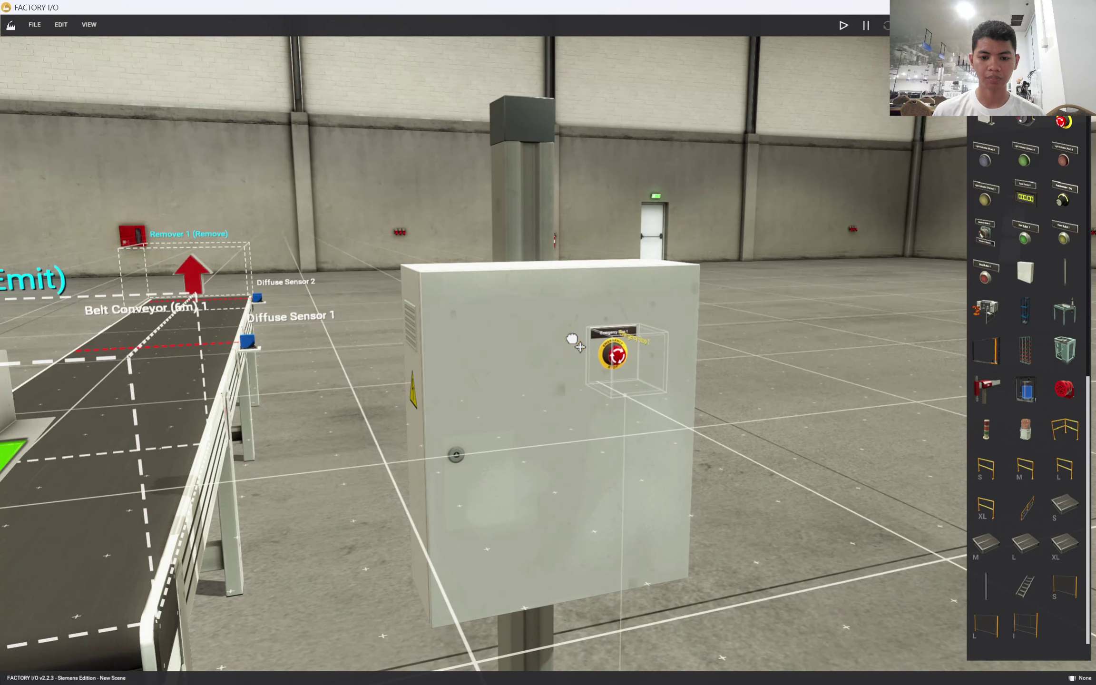
pyautogui.click(642, 402)
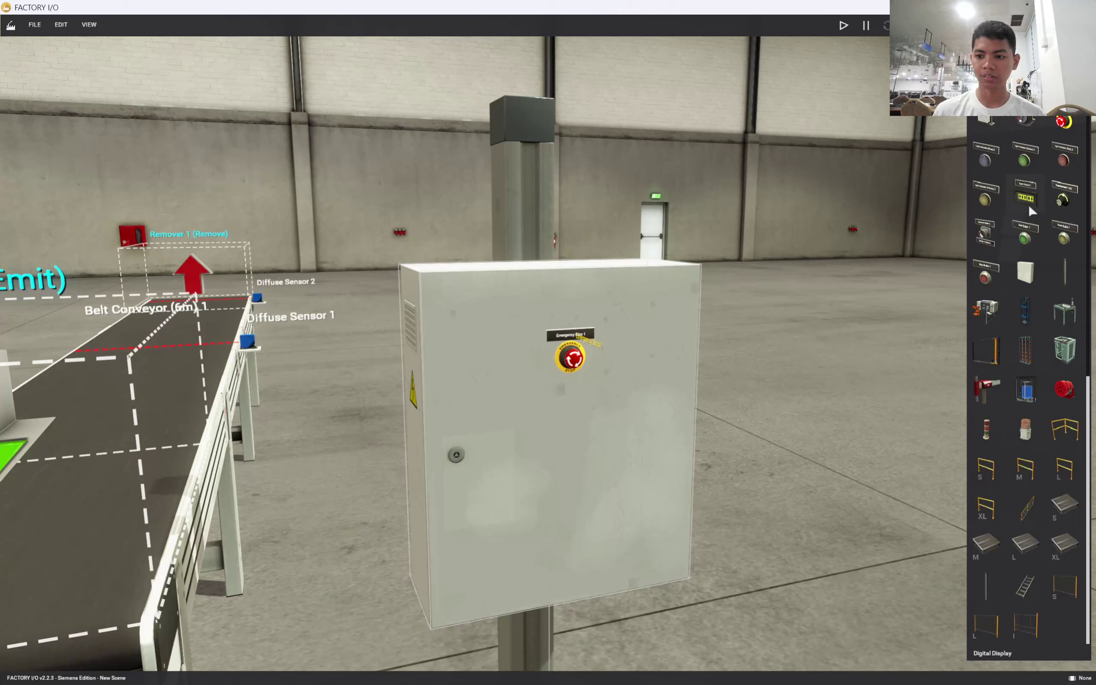
# Add a Start Button to the cabinet door beside the emergency stop and rotate it in yaw to face outward.
pyautogui.moveTo(1026, 243); pyautogui.dragTo(628, 382)
pyautogui.rightClick(628, 382)
pyautogui.click(695, 391)
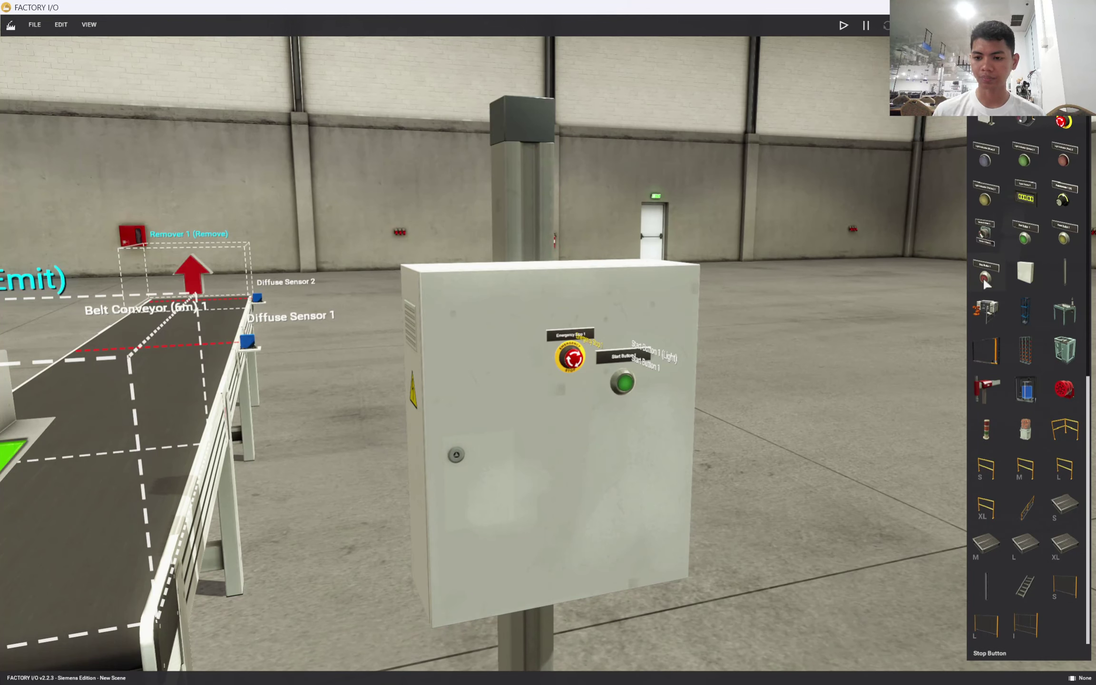
# Add a Stop Button to the cabinet door on the other side of the emergency stop, facing outward.
pyautogui.moveTo(984, 281); pyautogui.dragTo(542, 383)
pyautogui.rightClick(575, 402)
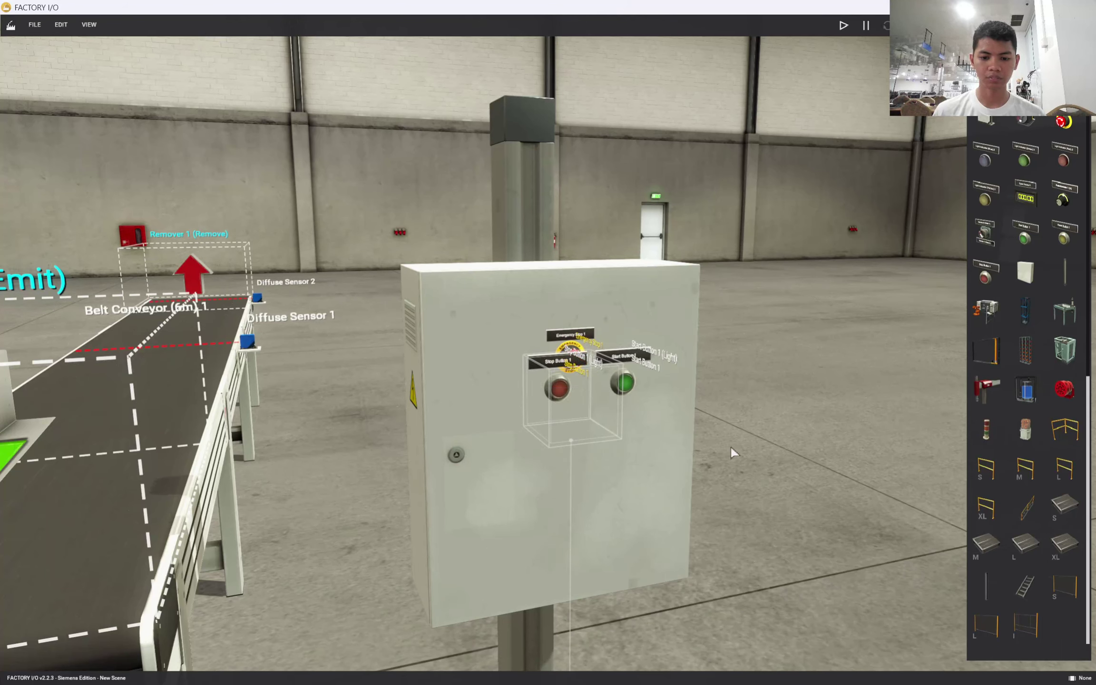
pyautogui.moveTo(533, 394); pyautogui.dragTo(524, 397)
pyautogui.moveTo(603, 432)
pyautogui.mouseDown()
pyautogui.moveTo(704, 426)
pyautogui.moveTo(601, 434)
pyautogui.mouseUp()
# Align the start and stop buttons in one row on either side of the emergency stop.
pyautogui.moveTo(821, 422); pyautogui.dragTo(776, 415, button='right')
pyautogui.press('d')
pyautogui.press('s')
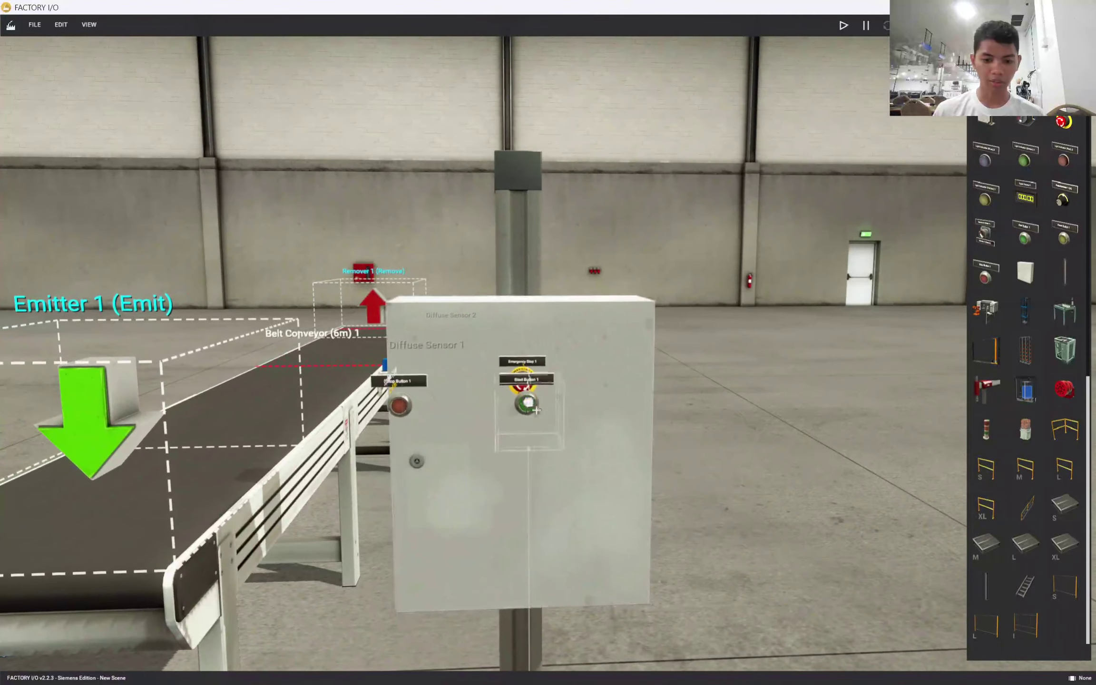
pyautogui.moveTo(528, 405); pyautogui.dragTo(585, 381)
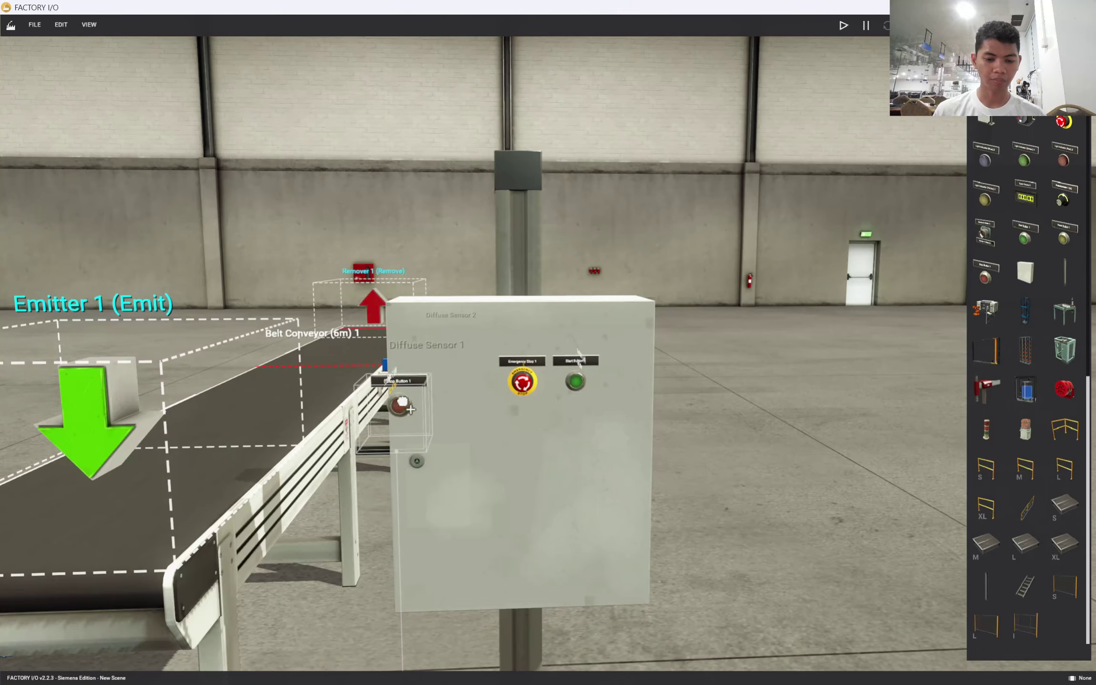
pyautogui.moveTo(402, 405); pyautogui.dragTo(469, 379)
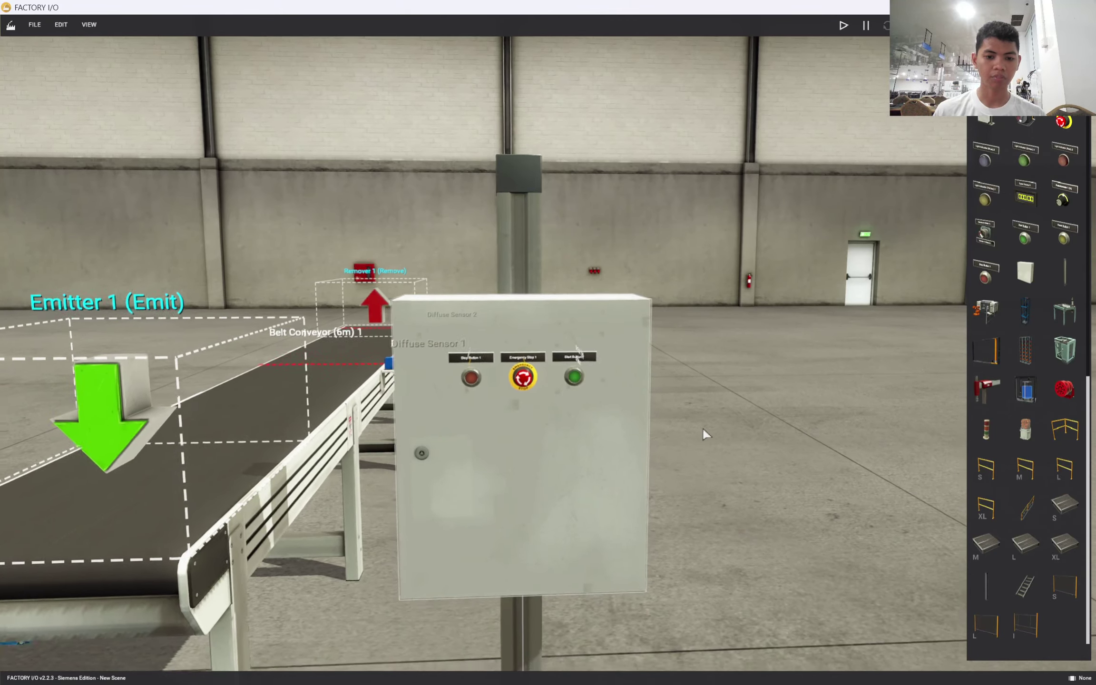
# Examine the control cabinet and its placement relative to the conveyor from the front and the side.
pyautogui.scroll(-5, 703, 428)
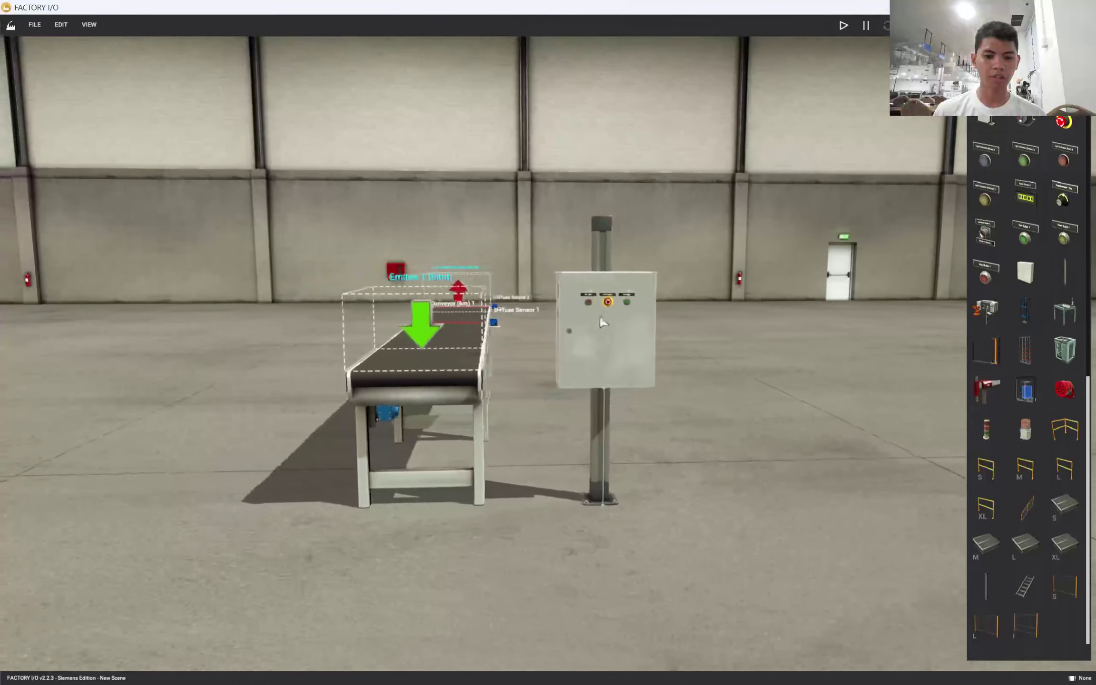
pyautogui.scroll(5, 588, 316)
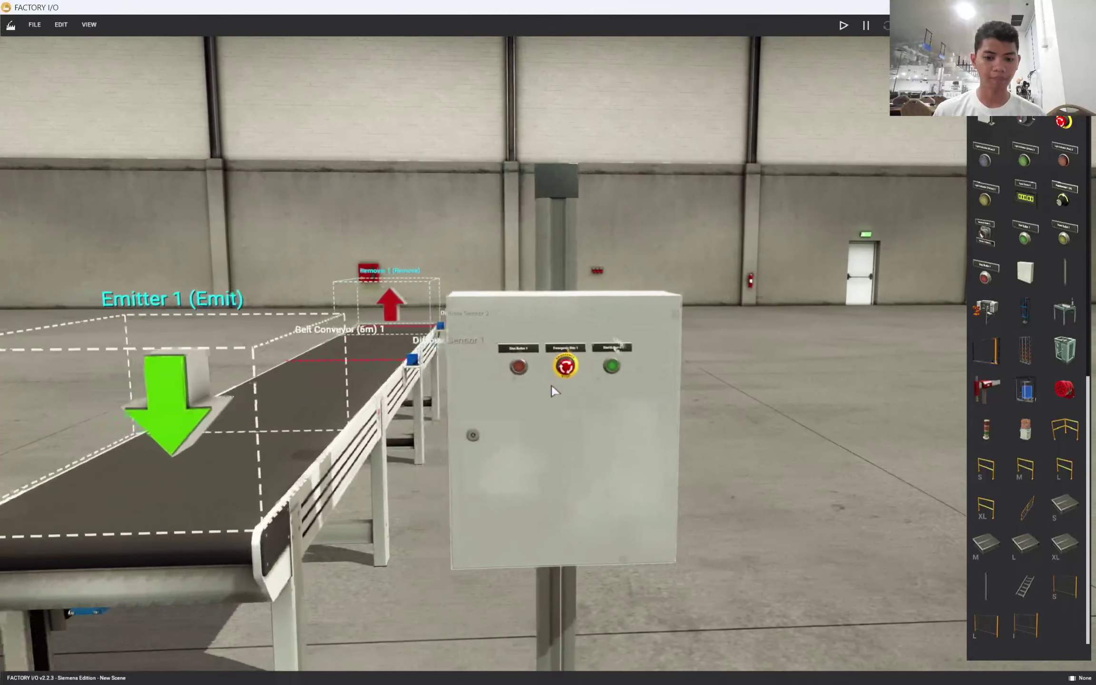
pyautogui.scroll(-5, 546, 388)
pyautogui.scroll(3, 606, 390)
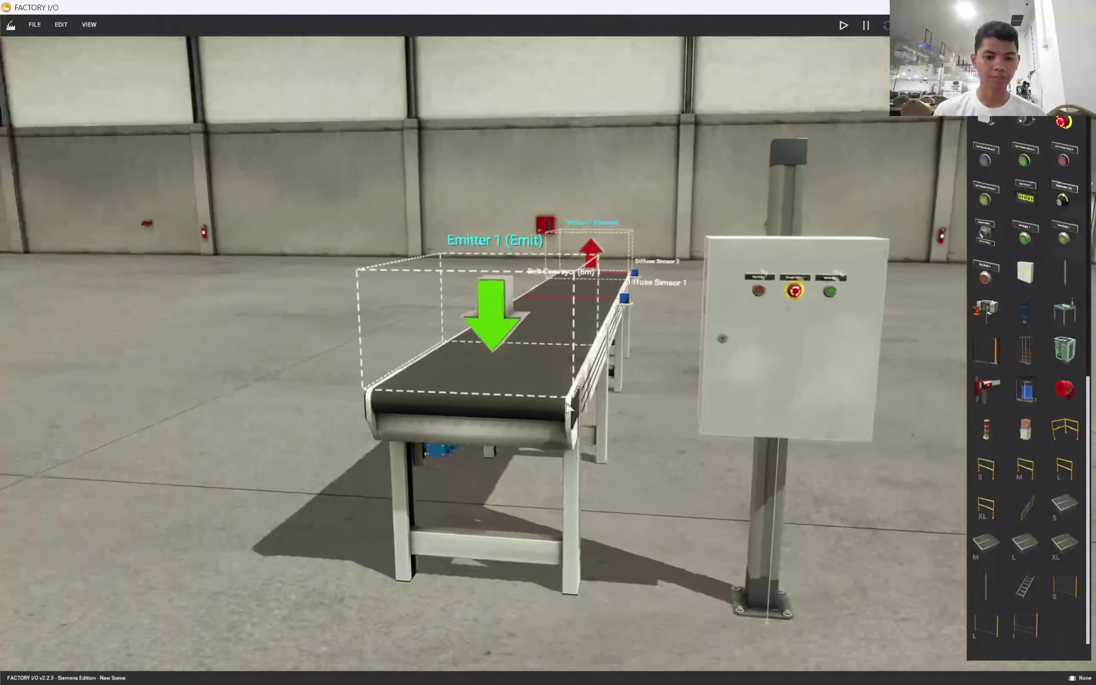
pyautogui.moveTo(569, 408); pyautogui.dragTo(545, 416, button='right')
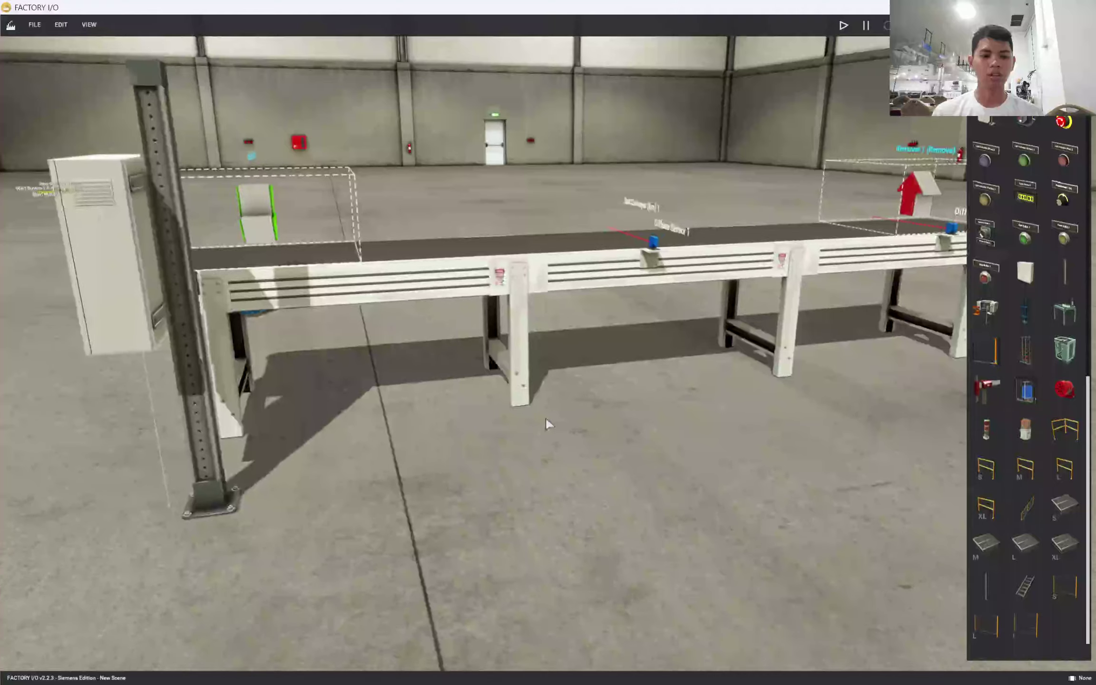
pyautogui.scroll(5, 655, 448)
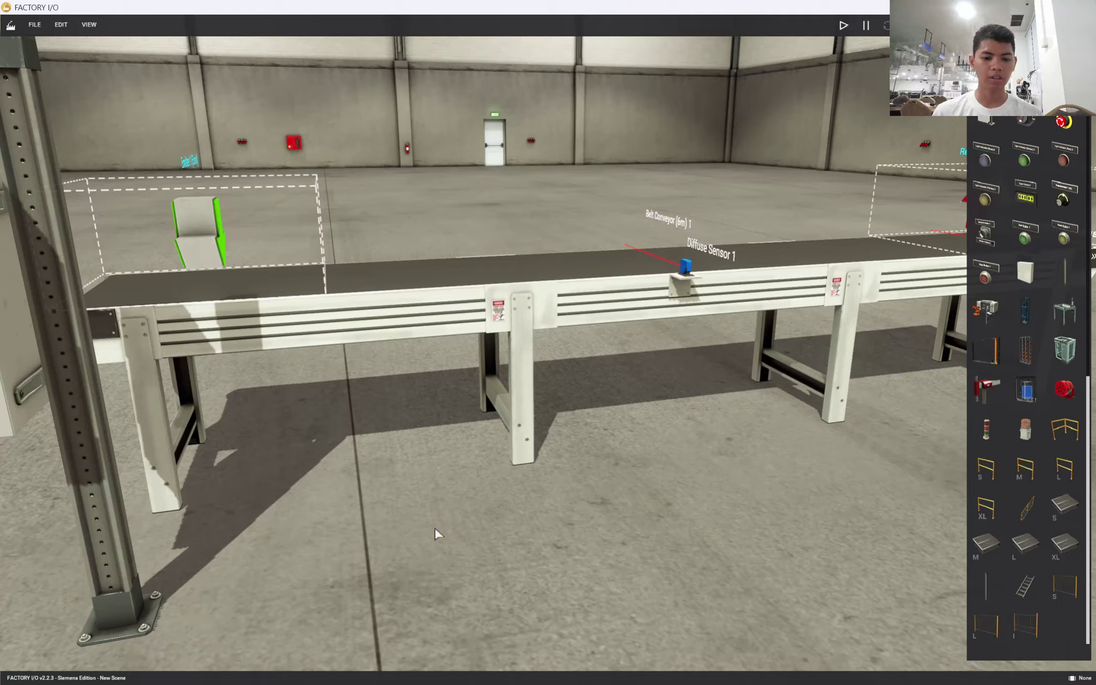
# Place two small mesh safety fence panels in line along the control panel side of the belt conveyor.
pyautogui.scroll(3, 478, 523)
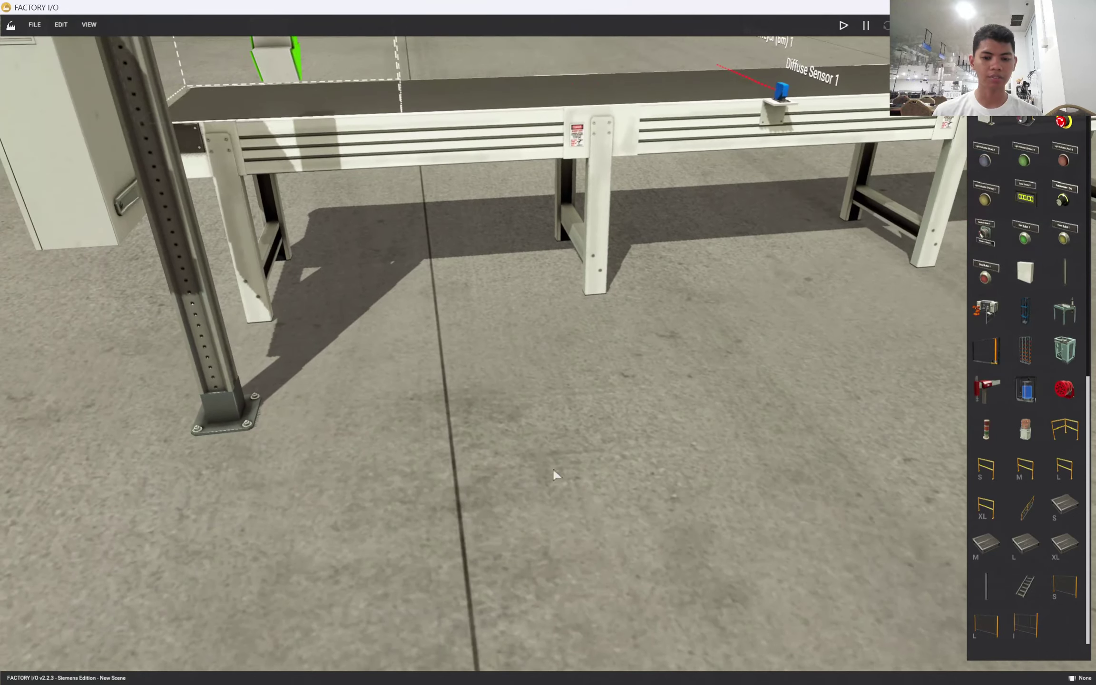
pyautogui.moveTo(1076, 579); pyautogui.dragTo(688, 336)
pyautogui.scroll(-3, 670, 333)
pyautogui.moveTo(1046, 605); pyautogui.dragTo(652, 317)
pyautogui.moveTo(653, 318); pyautogui.dragTo(598, 228, button='middle')
# Line the opposite side of the belt conveyor with small mesh safety fence panels, starting at the emitter end.
pyautogui.scroll(-3, 598, 227)
pyautogui.moveTo(577, 242); pyautogui.dragTo(137, 262, button='right')
pyautogui.scroll(3, 295, 268)
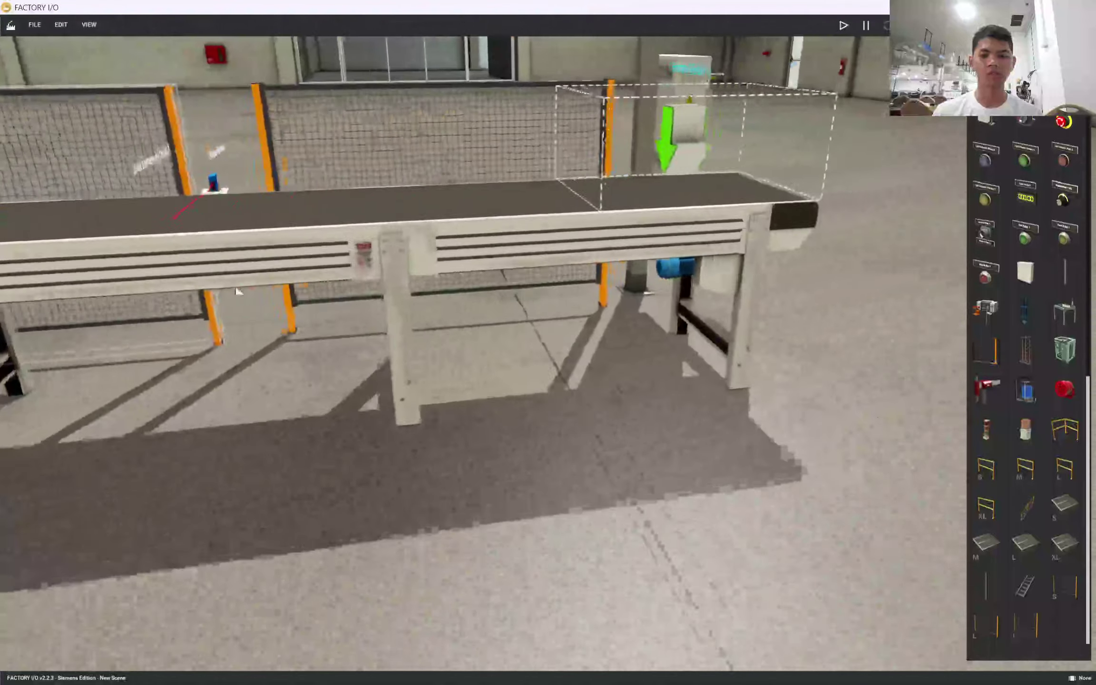
pyautogui.scroll(-2, 899, 448)
pyautogui.moveTo(1064, 587); pyautogui.dragTo(589, 408)
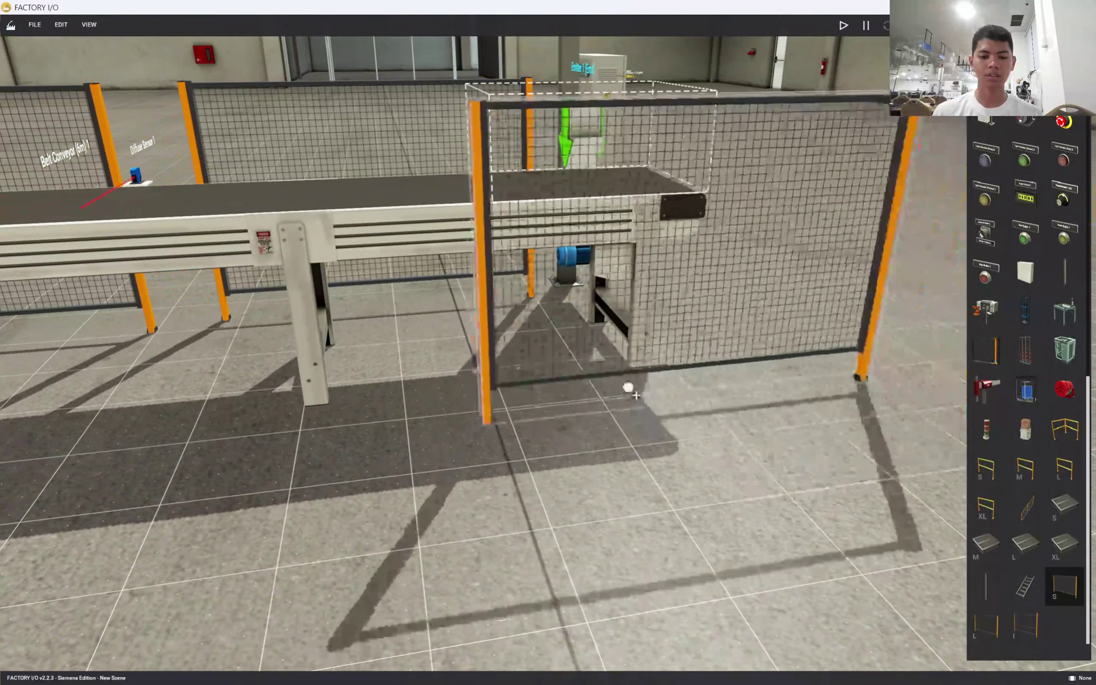
pyautogui.moveTo(589, 409); pyautogui.dragTo(793, 354, button='right')
pyautogui.moveTo(1064, 586); pyautogui.dragTo(288, 401)
pyautogui.moveTo(362, 386); pyautogui.dragTo(536, 387, button='right')
pyautogui.click(537, 387)
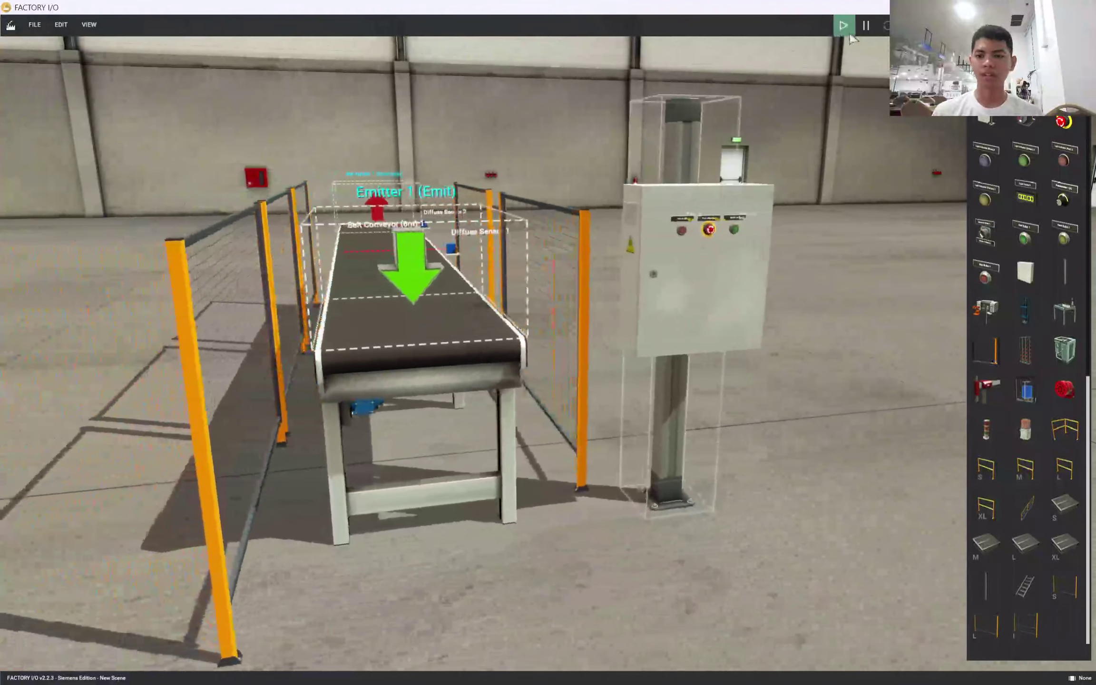
# Start the simulation and pin the belt conveyor, both diffuse sensor, emitter and remover tags to the watch list.
pyautogui.click(850, 33)
pyautogui.moveTo(537, 265); pyautogui.dragTo(594, 267, button='right')
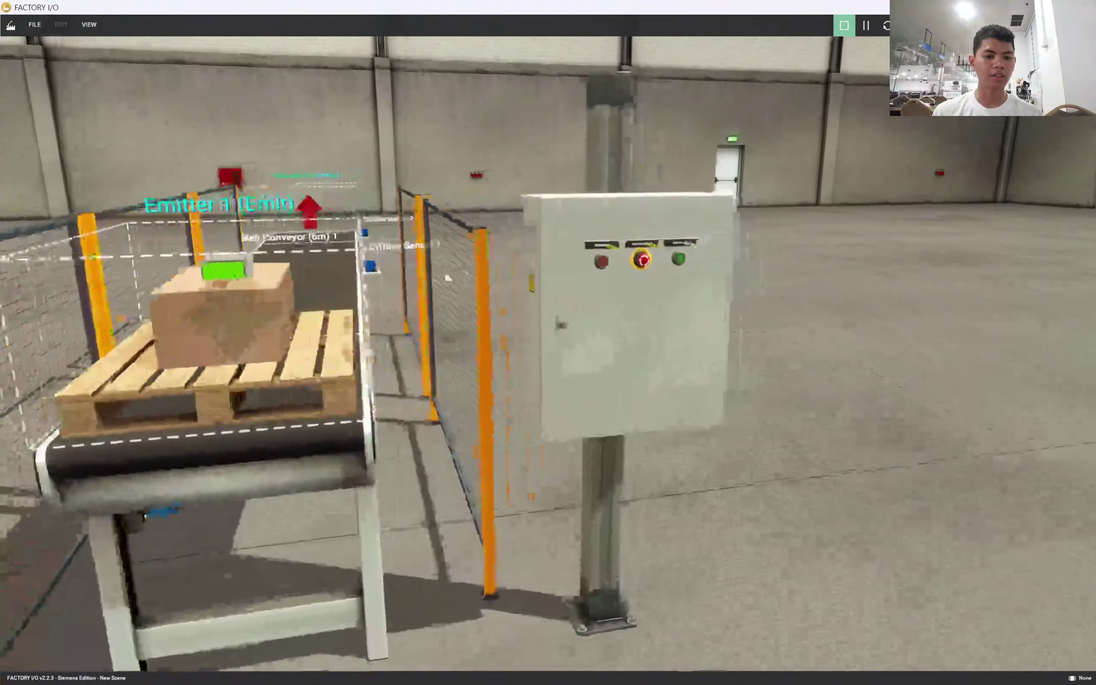
pyautogui.moveTo(623, 316); pyautogui.dragTo(690, 319, button='right')
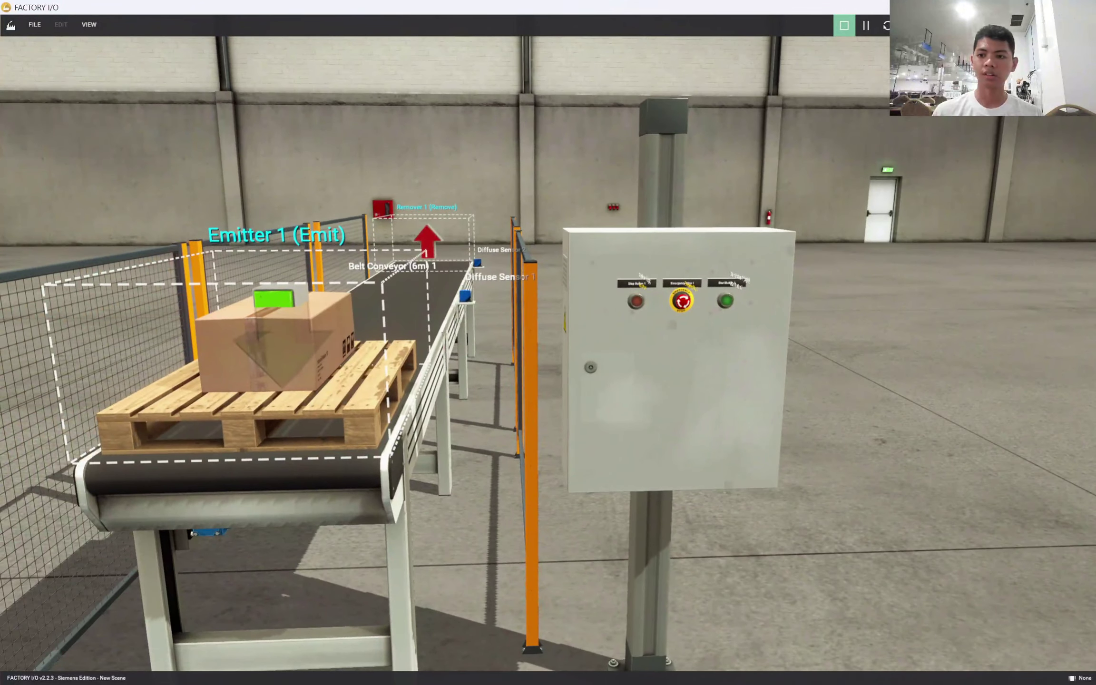
pyautogui.click(419, 270)
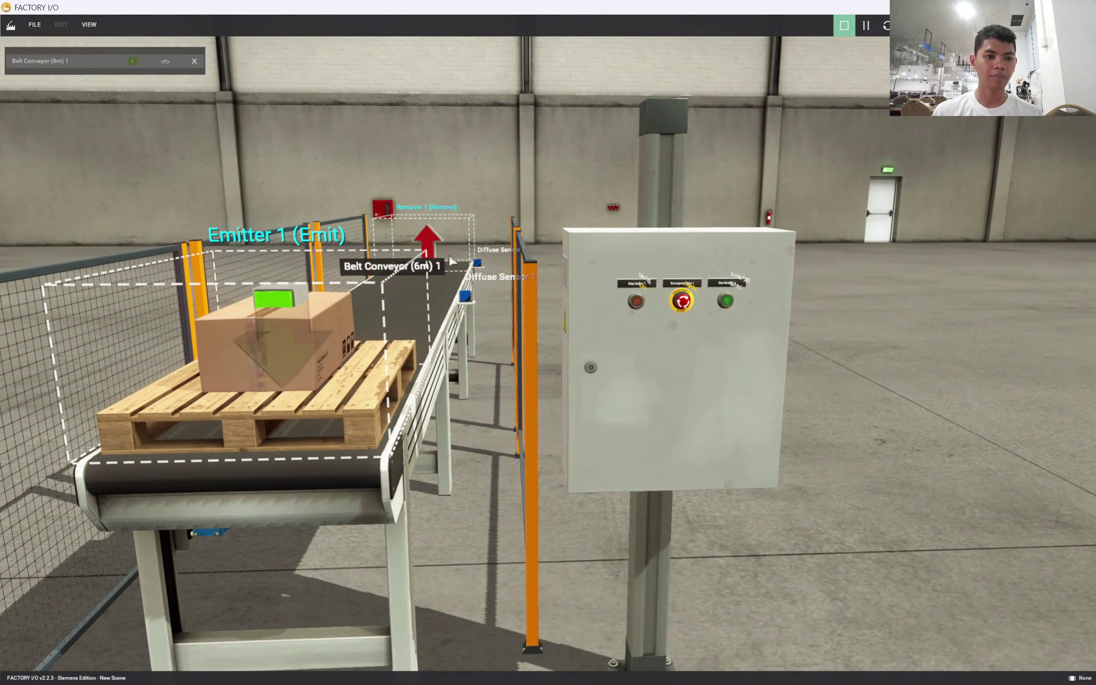
pyautogui.click(495, 255)
pyautogui.click(498, 276)
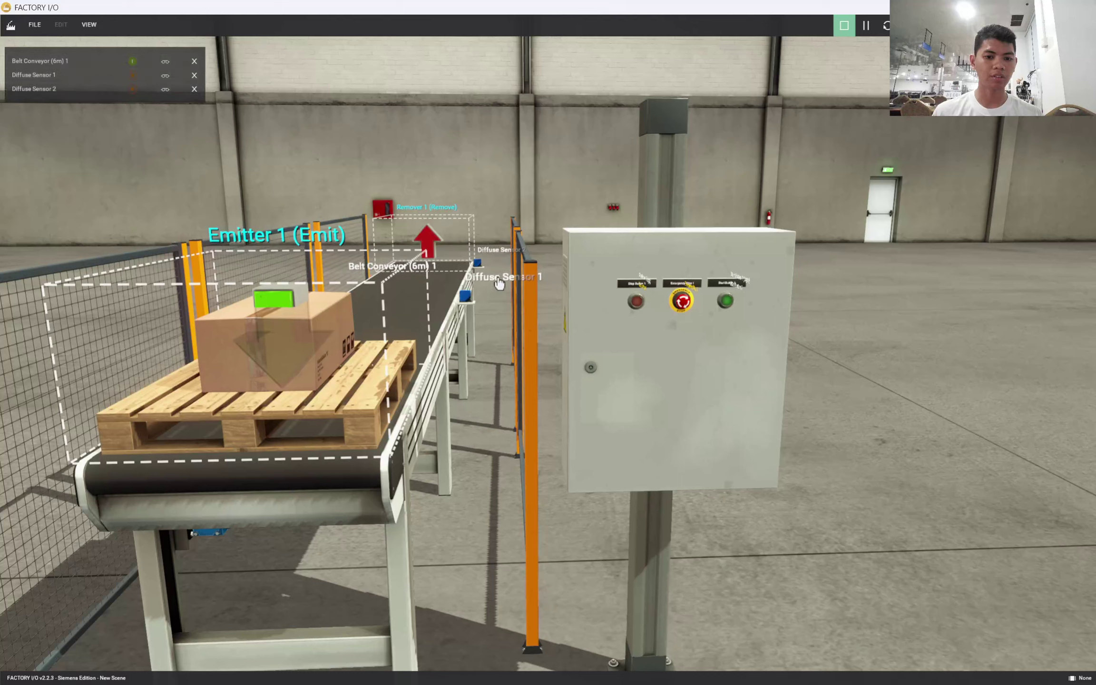
pyautogui.click(350, 228)
pyautogui.click(428, 207)
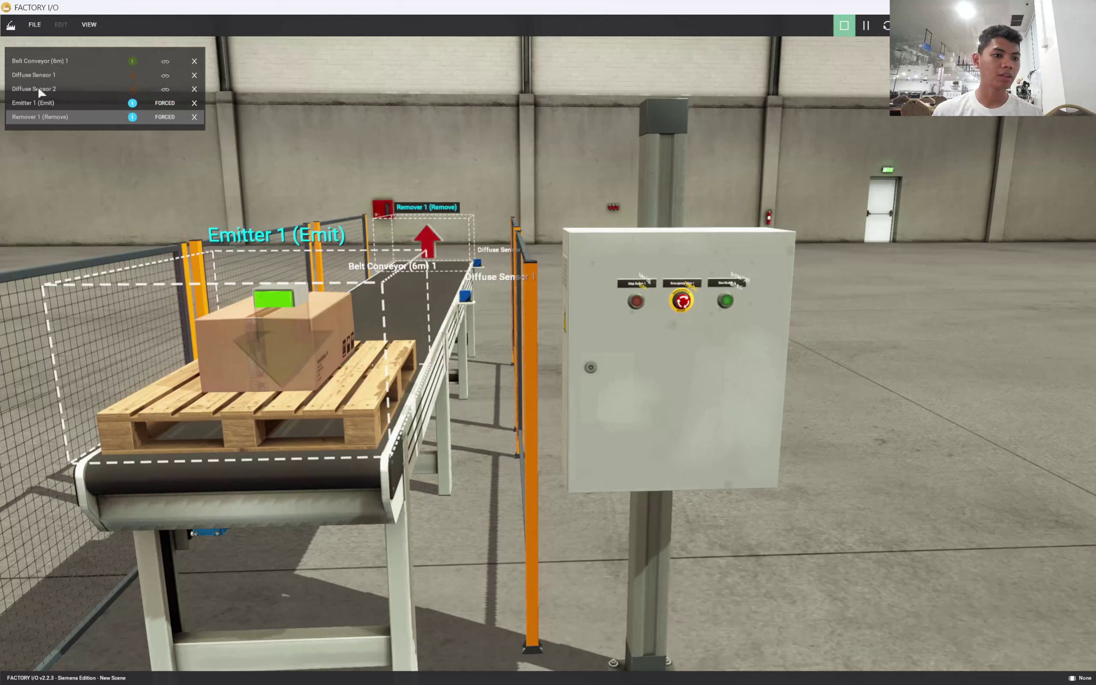
# Force the belt conveyor, remover and emitter tags on in the watch list.
pyautogui.click(164, 62)
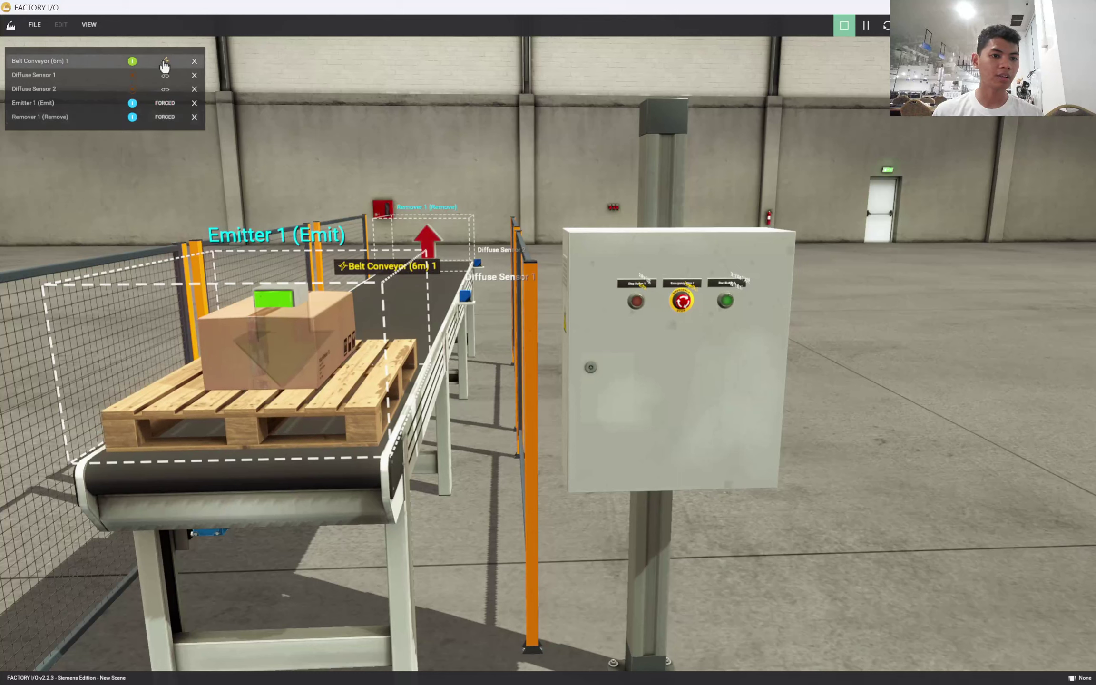
pyautogui.click(165, 117)
pyautogui.click(165, 117)
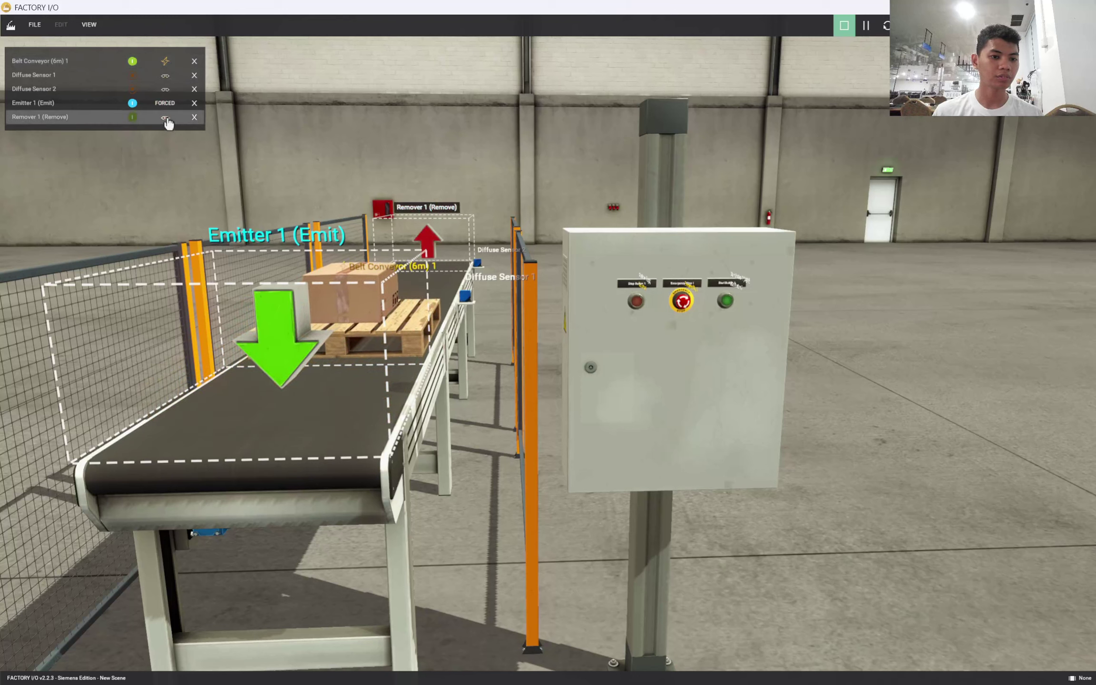
pyautogui.click(166, 104)
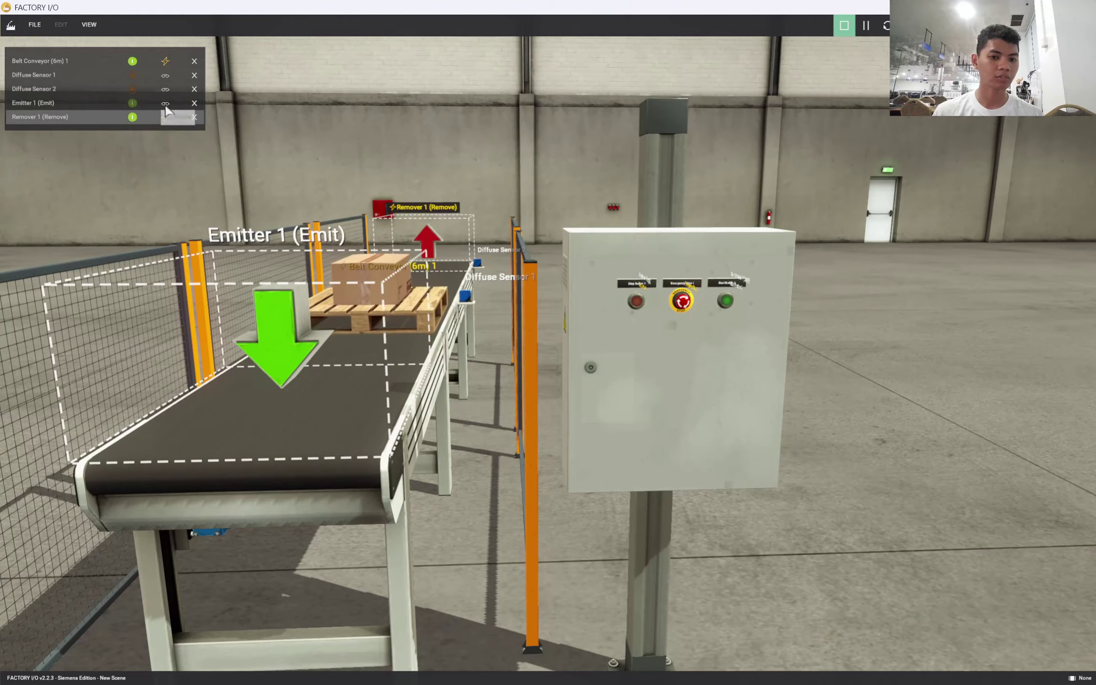
# Watch the boxes travel past the sensors to the remover from the side, and stop the simulation.
pyautogui.moveTo(402, 186); pyautogui.dragTo(366, 268, button='right')
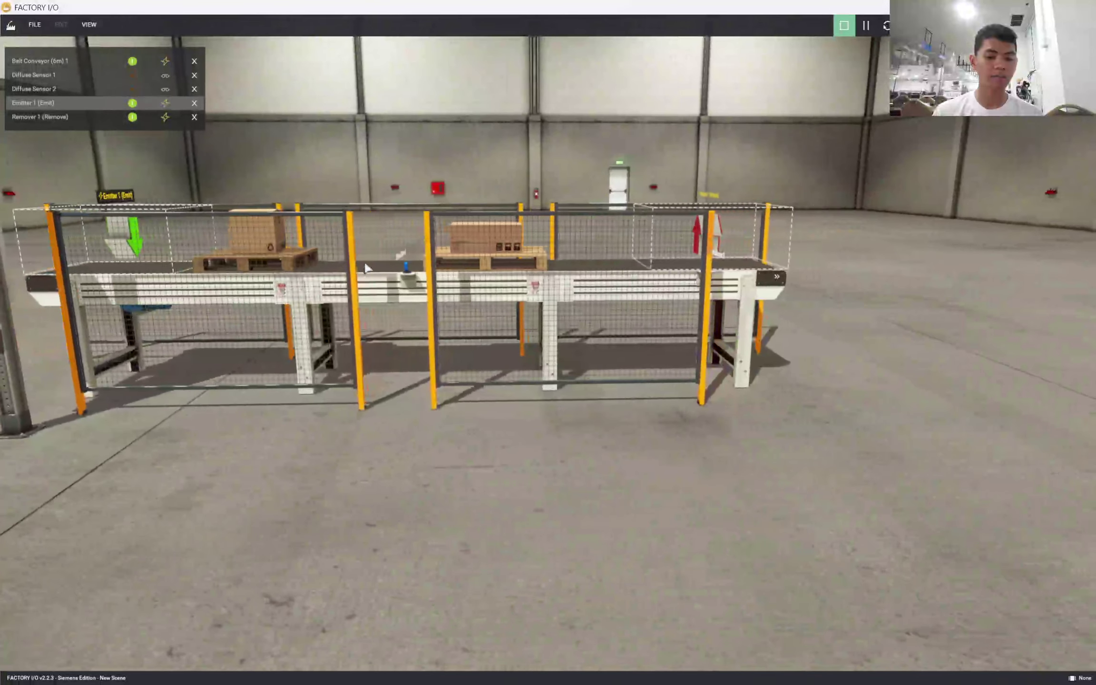
pyautogui.scroll(3, 428, 250)
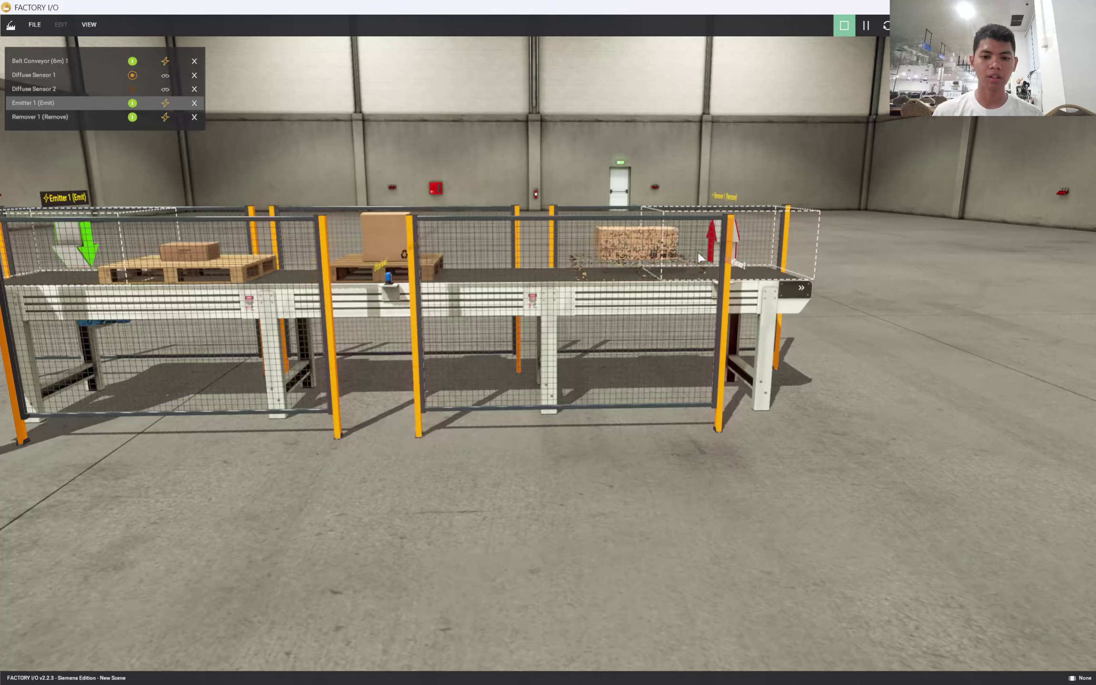
pyautogui.click(844, 25)
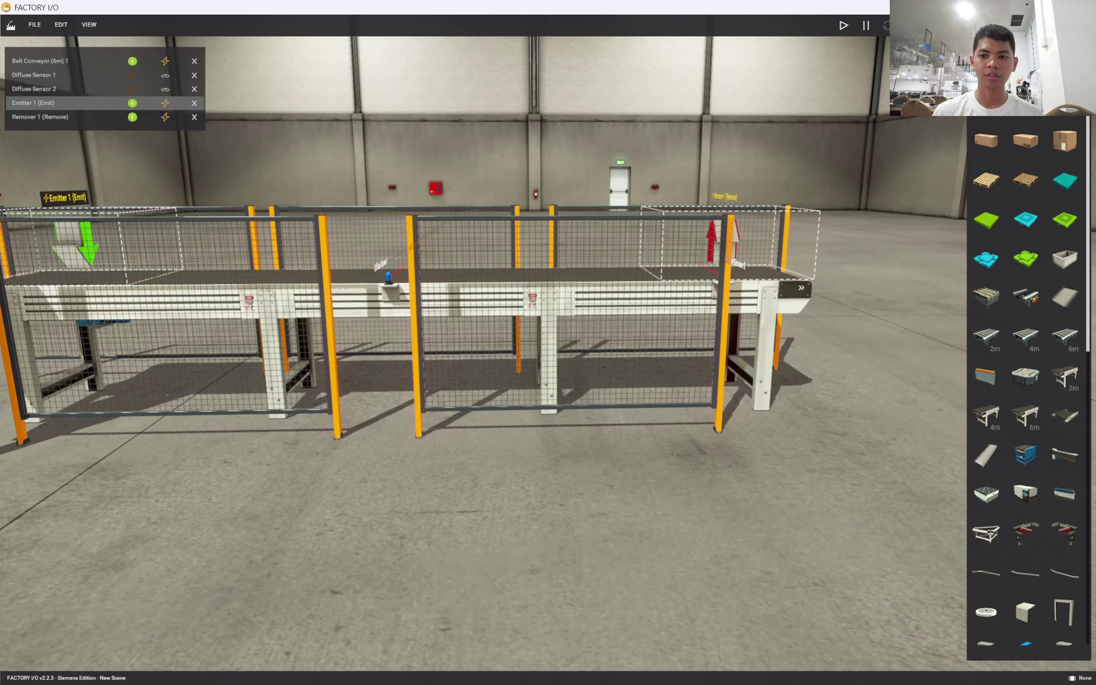
# Mount a Stack Light on top of the column that carries the control cabinet.
pyautogui.press('a')
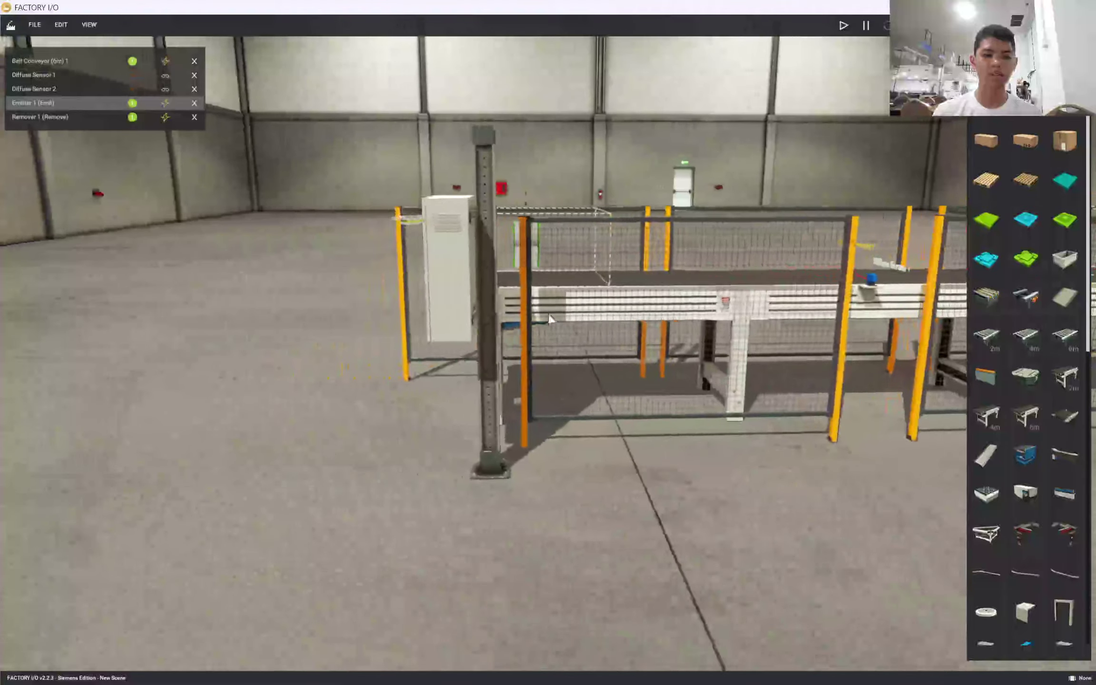
pyautogui.press('w')
pyautogui.press('w')
pyautogui.moveTo(510, 335); pyautogui.dragTo(910, 293, button='right')
pyautogui.press('a')
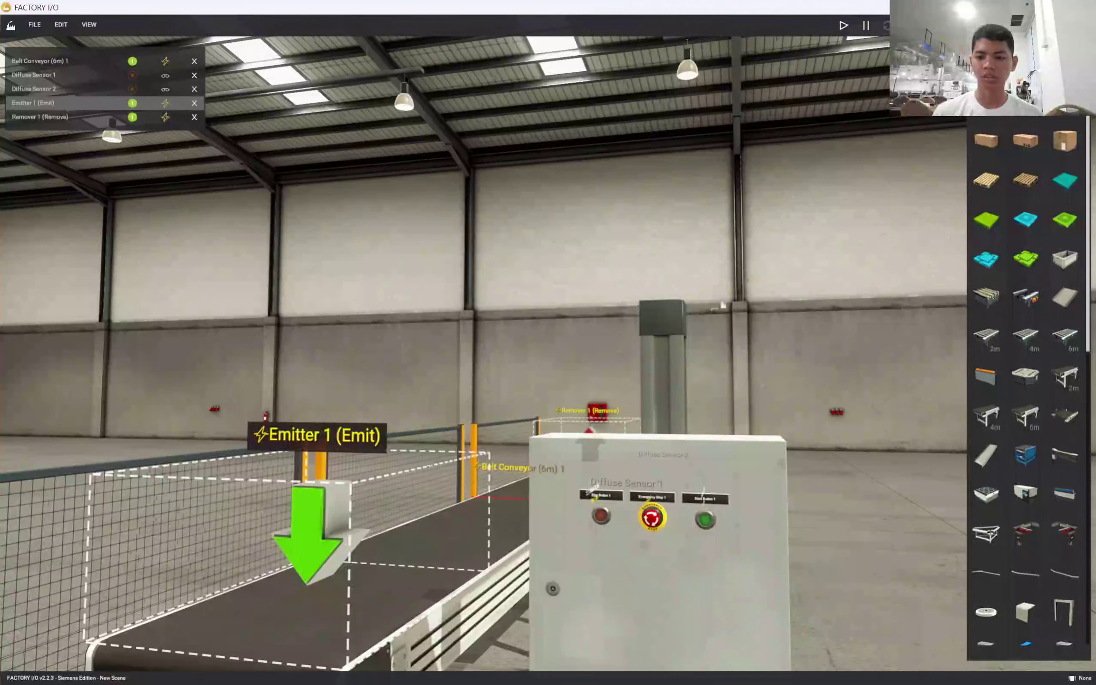
pyautogui.press('d')
pyautogui.press('d')
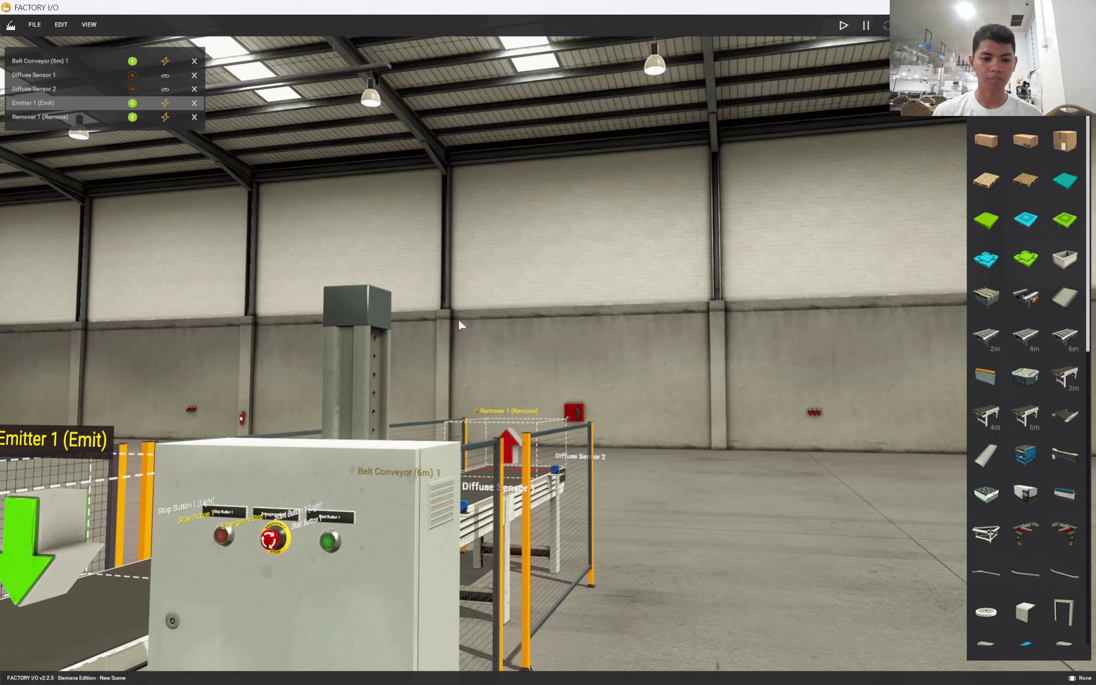
pyautogui.scroll(-3, 512, 366)
pyautogui.moveTo(512, 366); pyautogui.dragTo(501, 315, button='right')
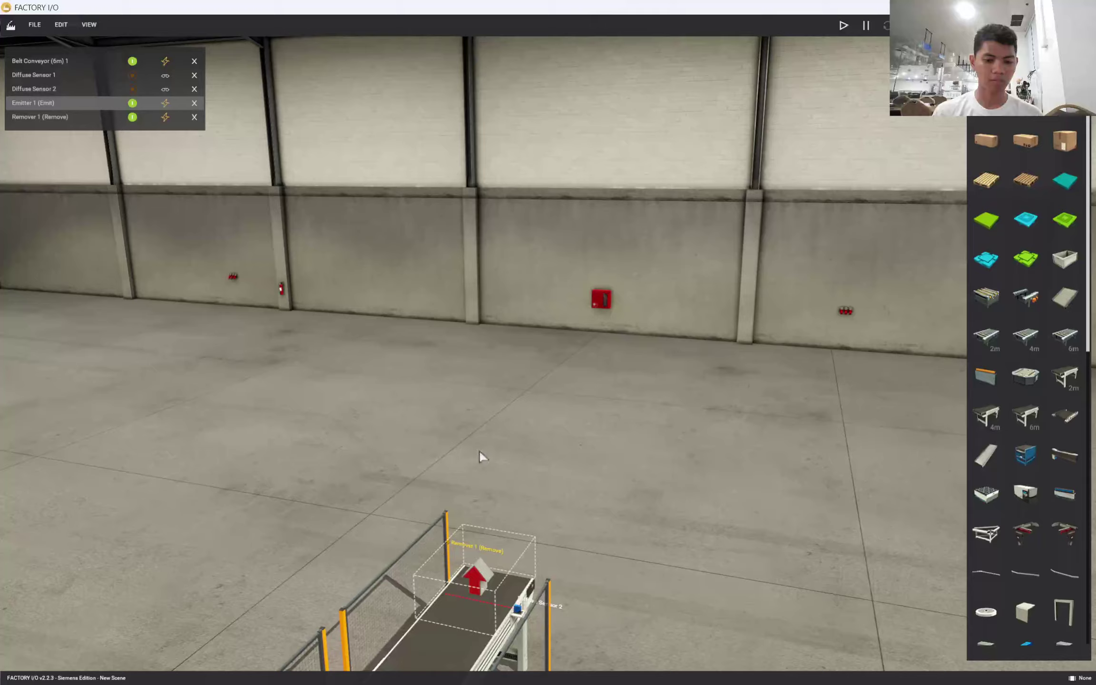
pyautogui.scroll(3, 502, 445)
pyautogui.scroll(-3, 516, 476)
pyautogui.scroll(5, 483, 666)
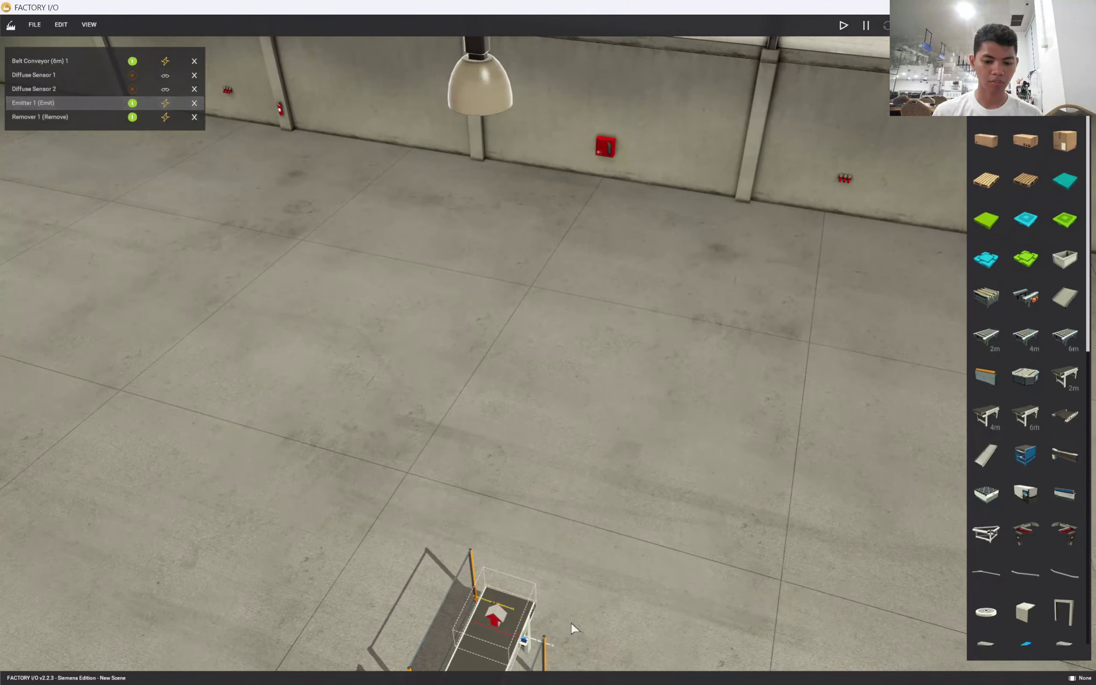
pyautogui.doubleClick(571, 623)
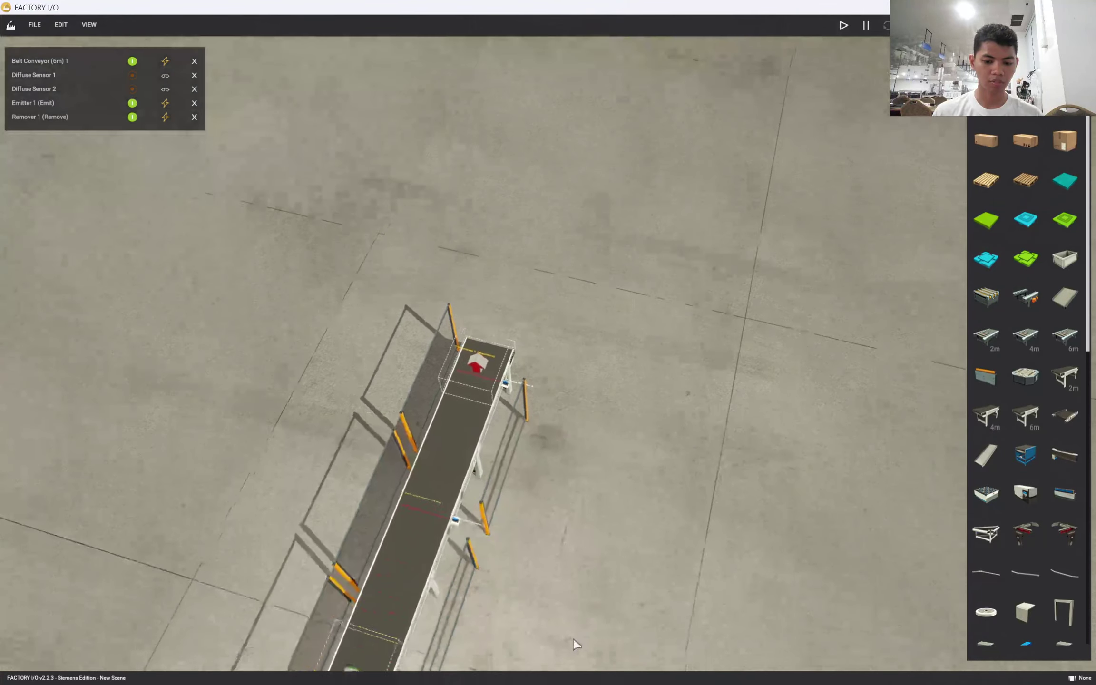
pyautogui.doubleClick(512, 644)
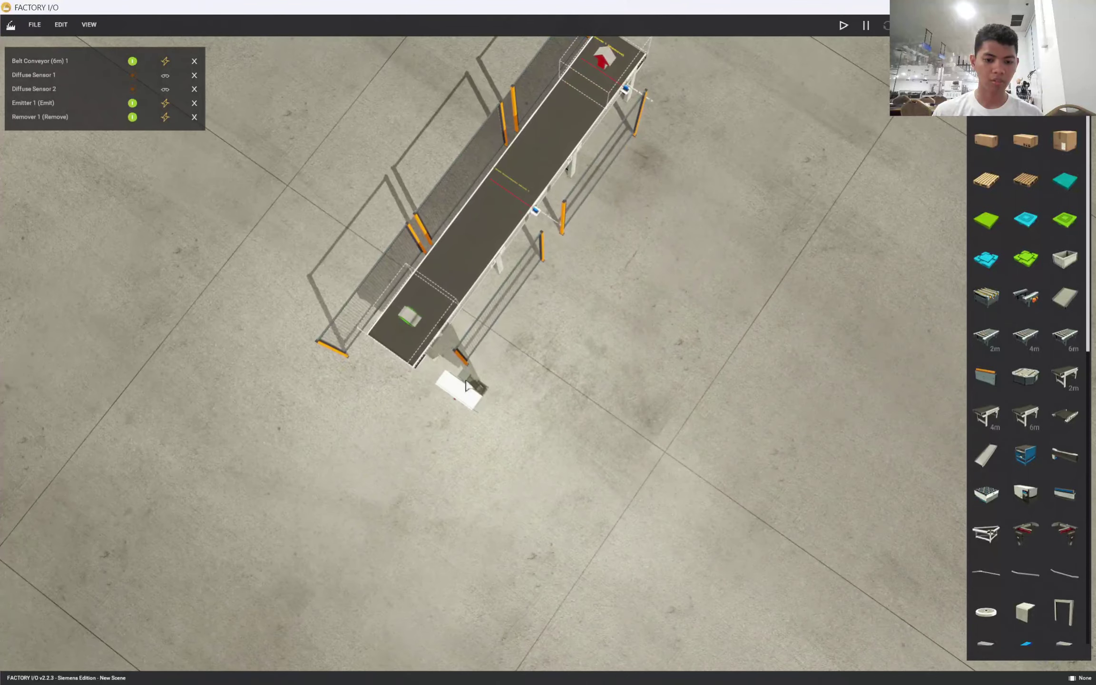
pyautogui.scroll(5, 466, 385)
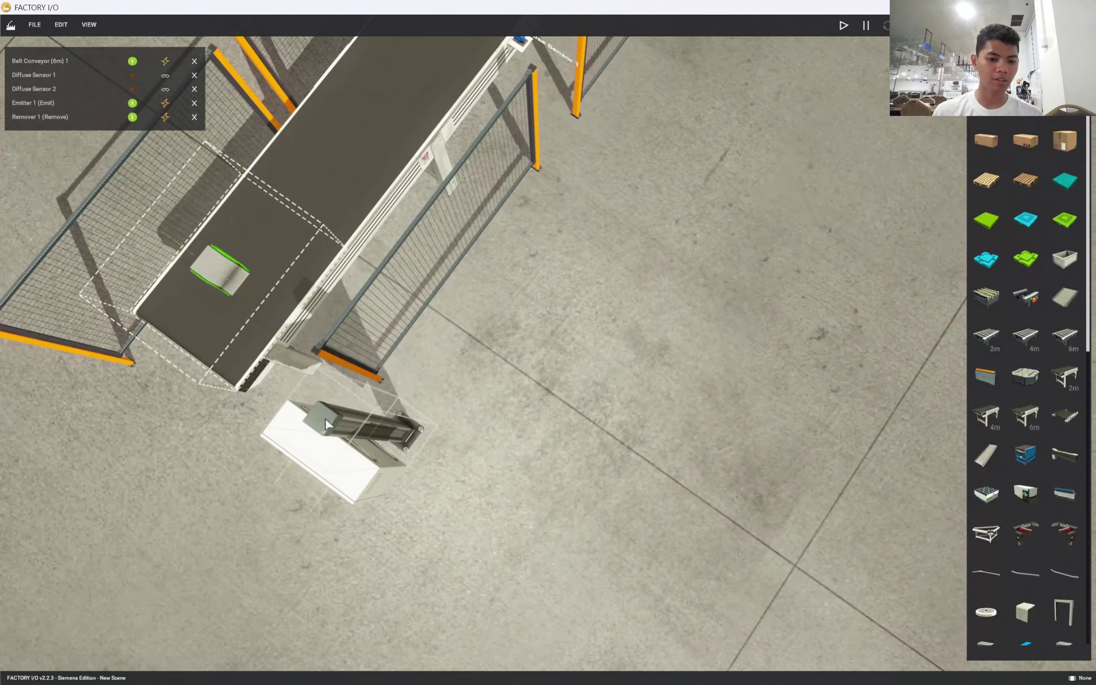
pyautogui.moveTo(328, 425); pyautogui.dragTo(495, 466, button='right')
pyautogui.scroll(-10, 1051, 427)
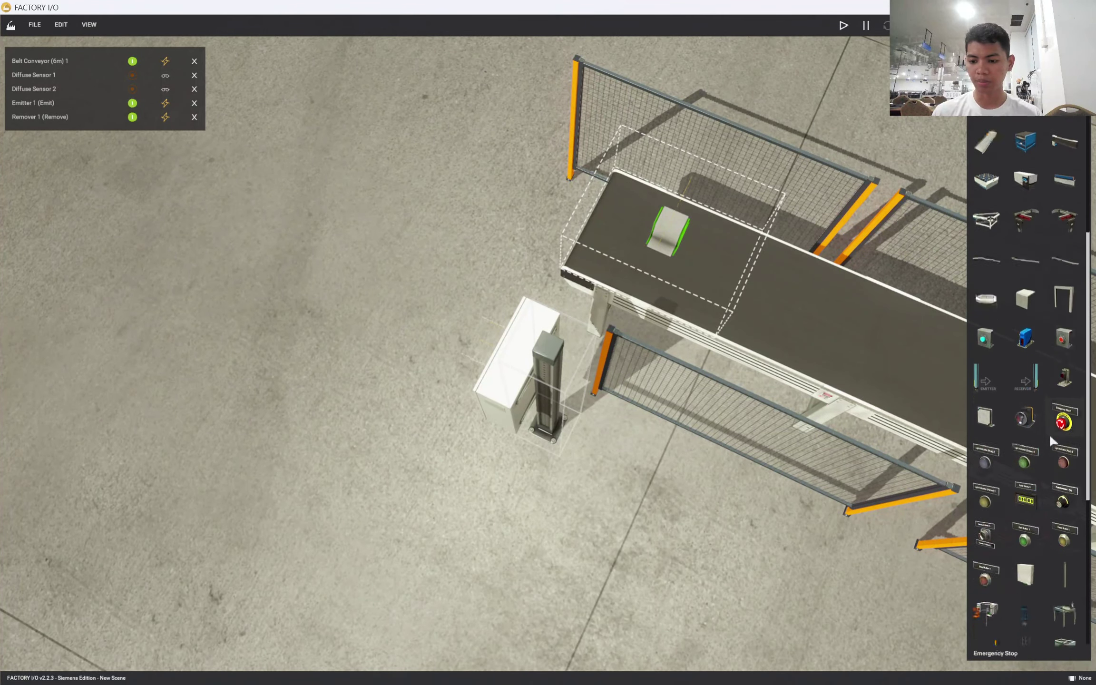
pyautogui.scroll(-5, 1037, 483)
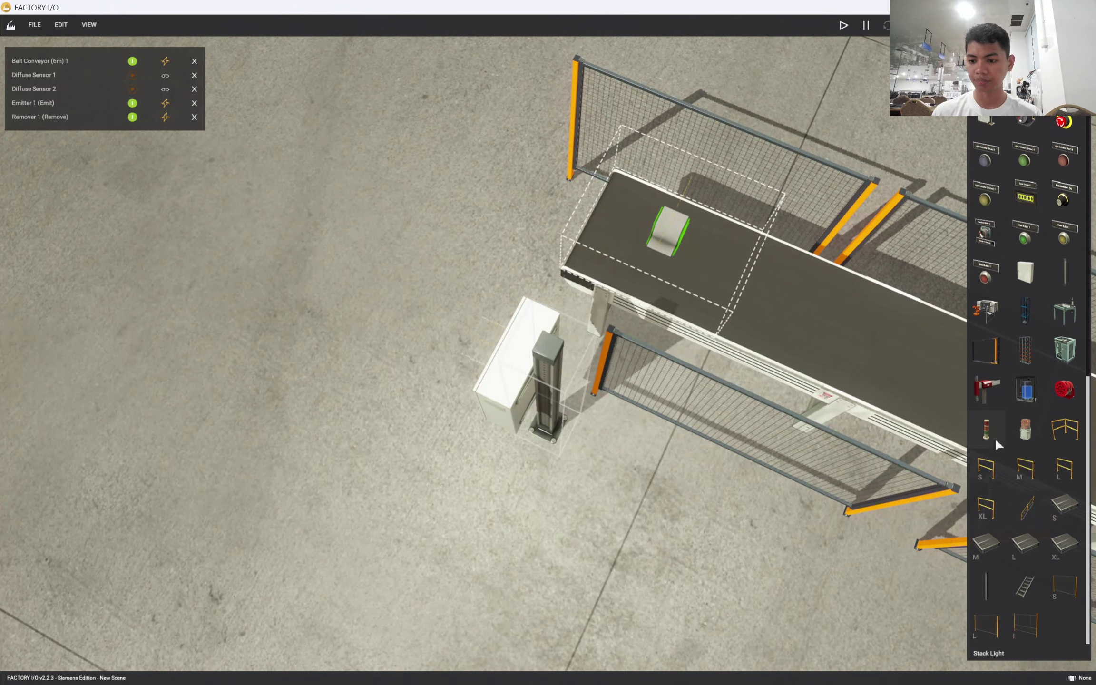
pyautogui.moveTo(995, 439); pyautogui.dragTo(953, 433)
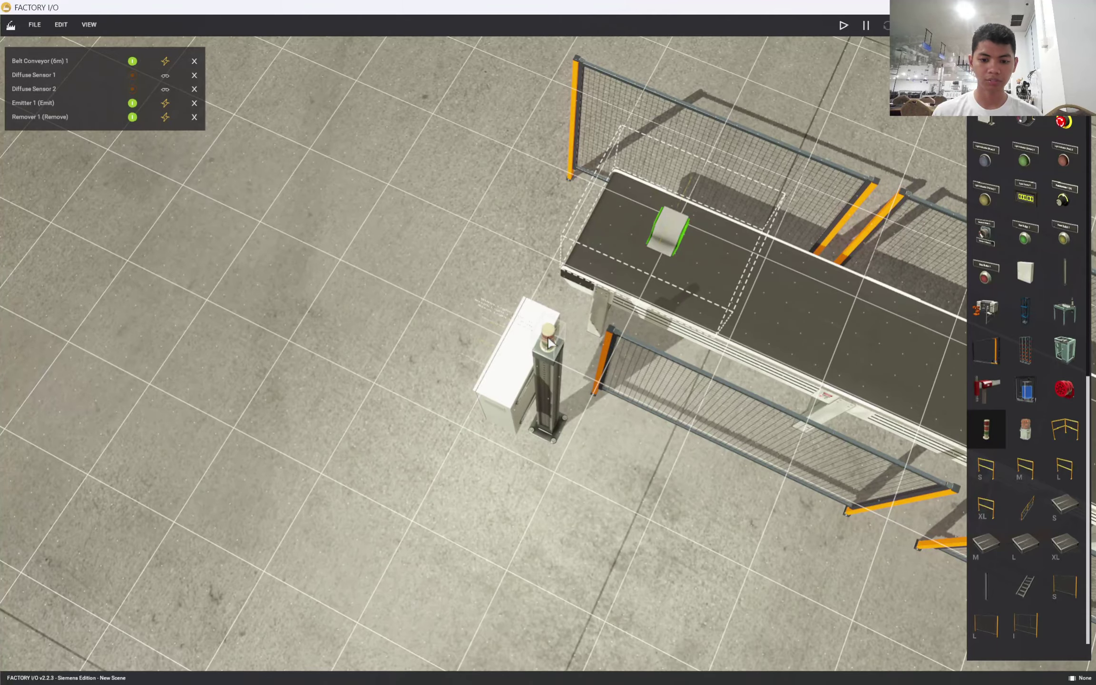
pyautogui.moveTo(548, 342); pyautogui.dragTo(552, 345)
# Examine the stack light on its column together with the cabinet and the fenced conveyor.
pyautogui.scroll(5, 656, 465)
pyautogui.moveTo(655, 464); pyautogui.dragTo(889, 267, button='right')
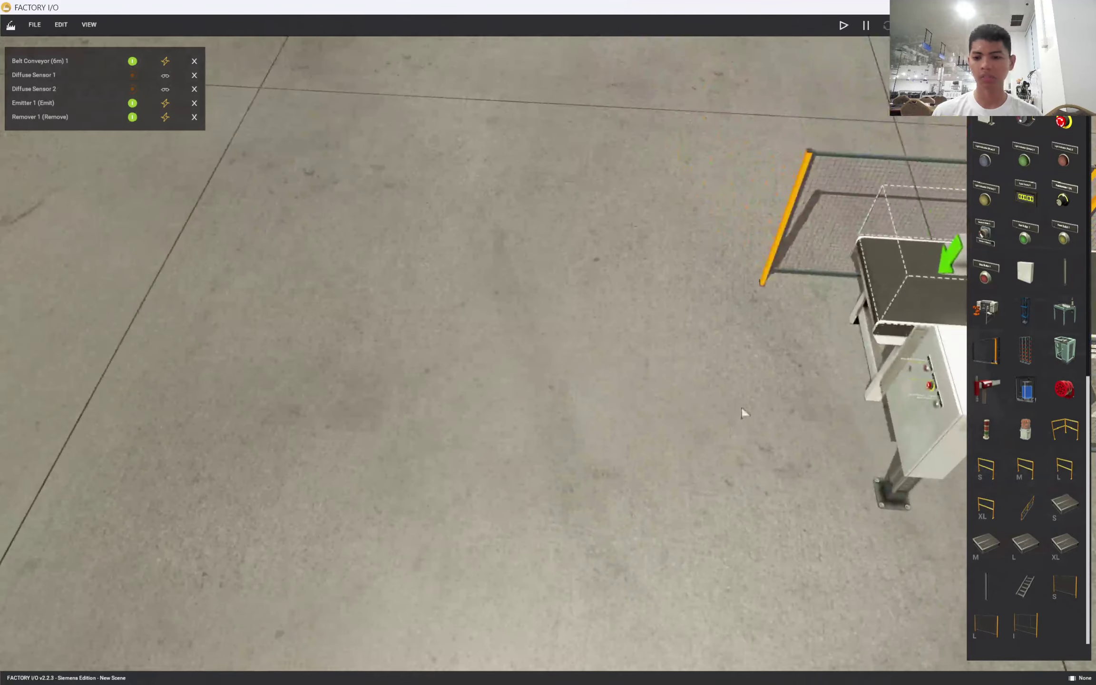
pyautogui.scroll(-10, 889, 266)
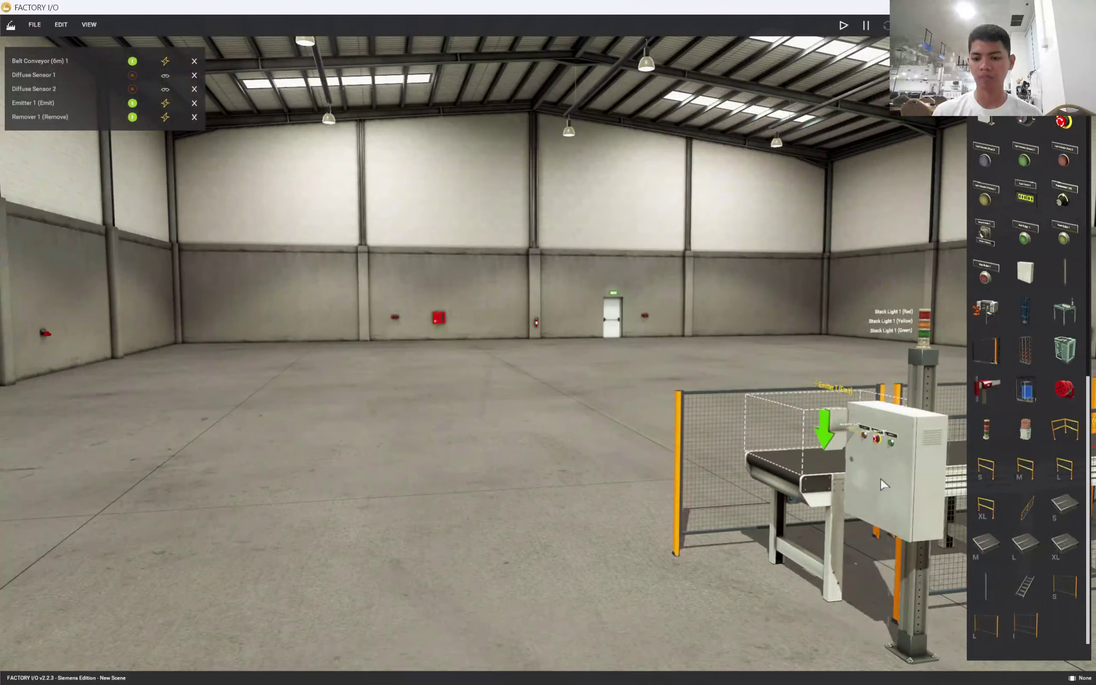
pyautogui.doubleClick(880, 480)
pyautogui.scroll(10, 582, 242)
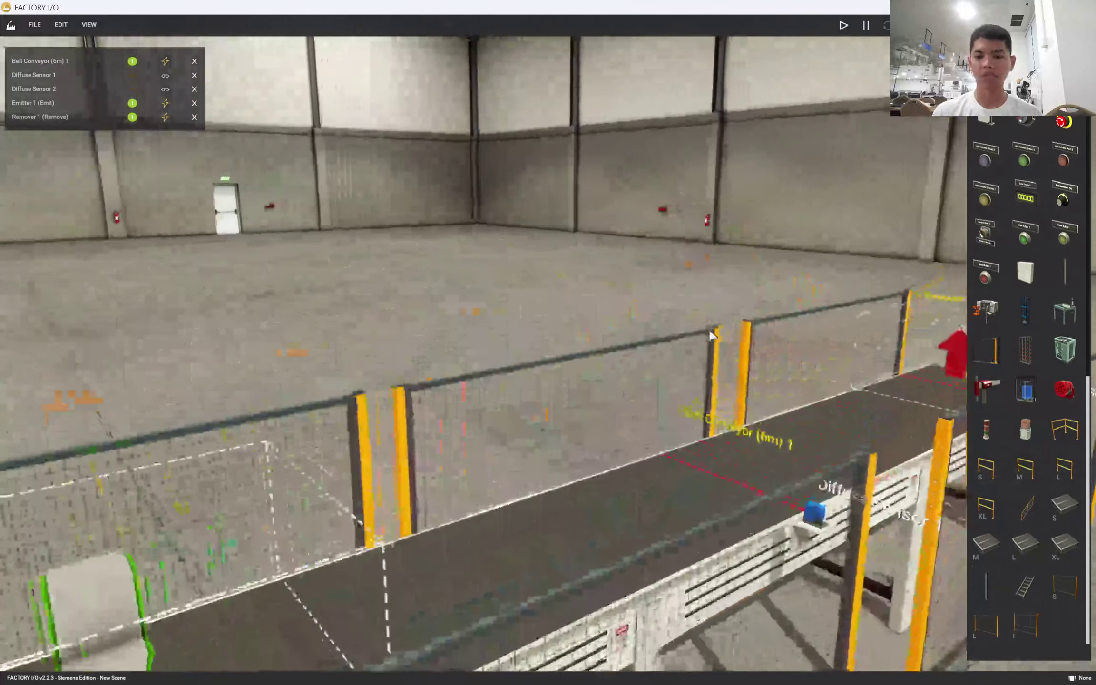
pyautogui.scroll(-8, 668, 368)
pyautogui.scroll(1, 618, 343)
# Release the forced values of the belt conveyor, emitter and remover tags.
pyautogui.moveTo(589, 328); pyautogui.dragTo(666, 326, button='middle')
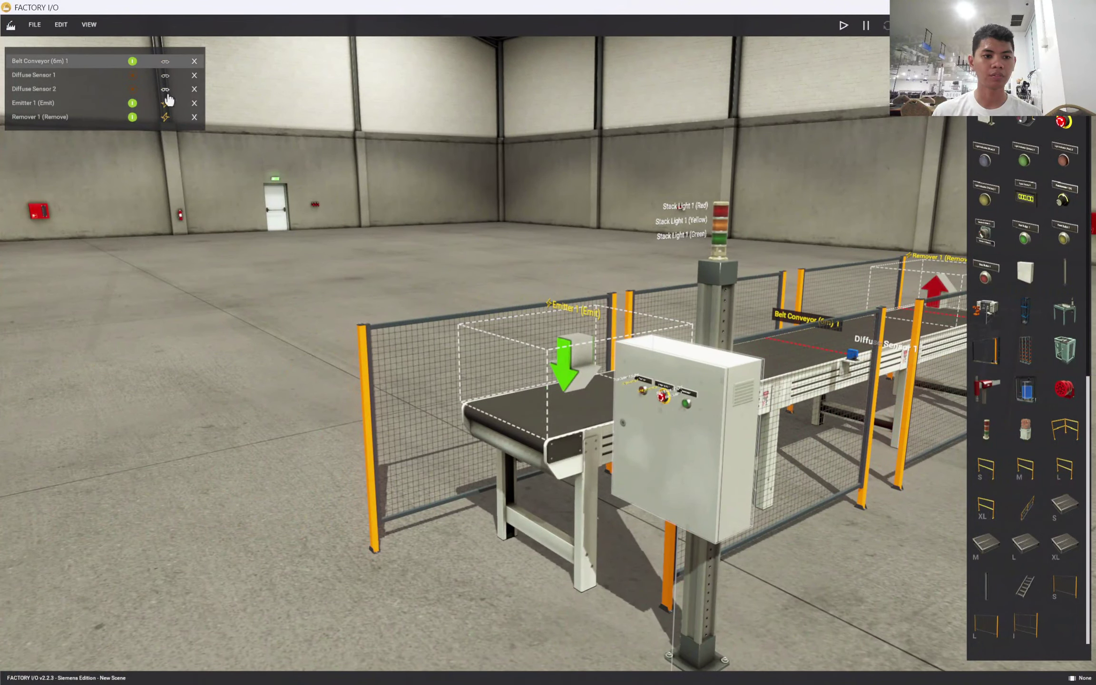
pyautogui.click(165, 103)
pyautogui.click(165, 117)
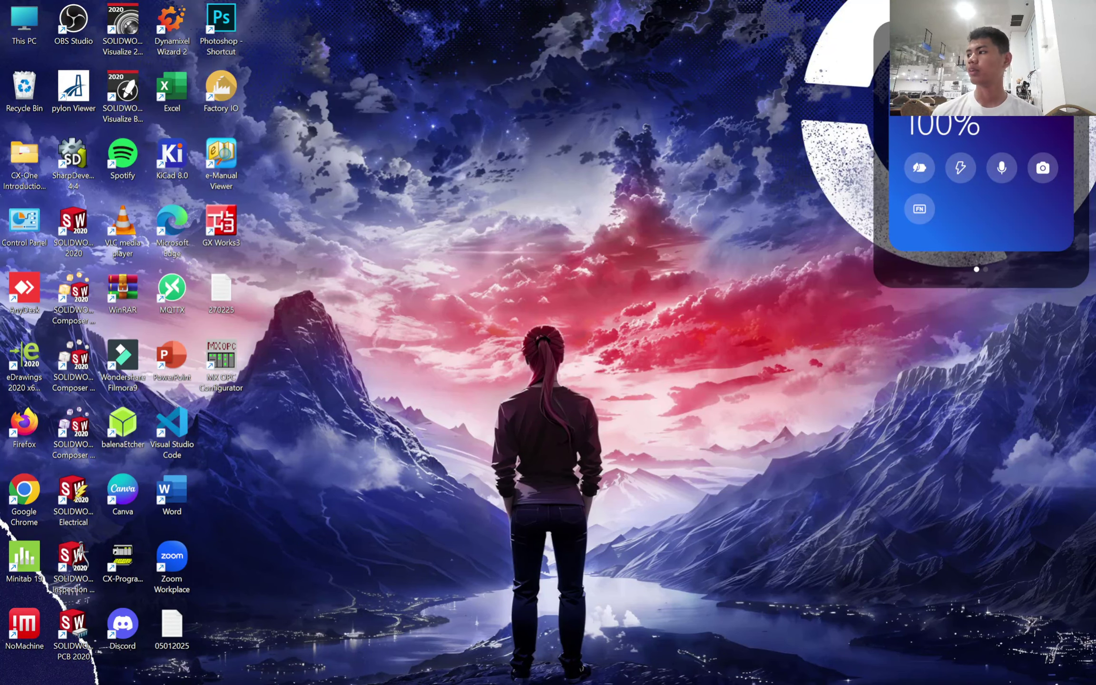
# Switch to GX Works3 and create a new project with series RCPU, type R04 and the Ladder program language.
pyautogui.moveTo(490, 210); pyautogui.dragTo(346, 0)
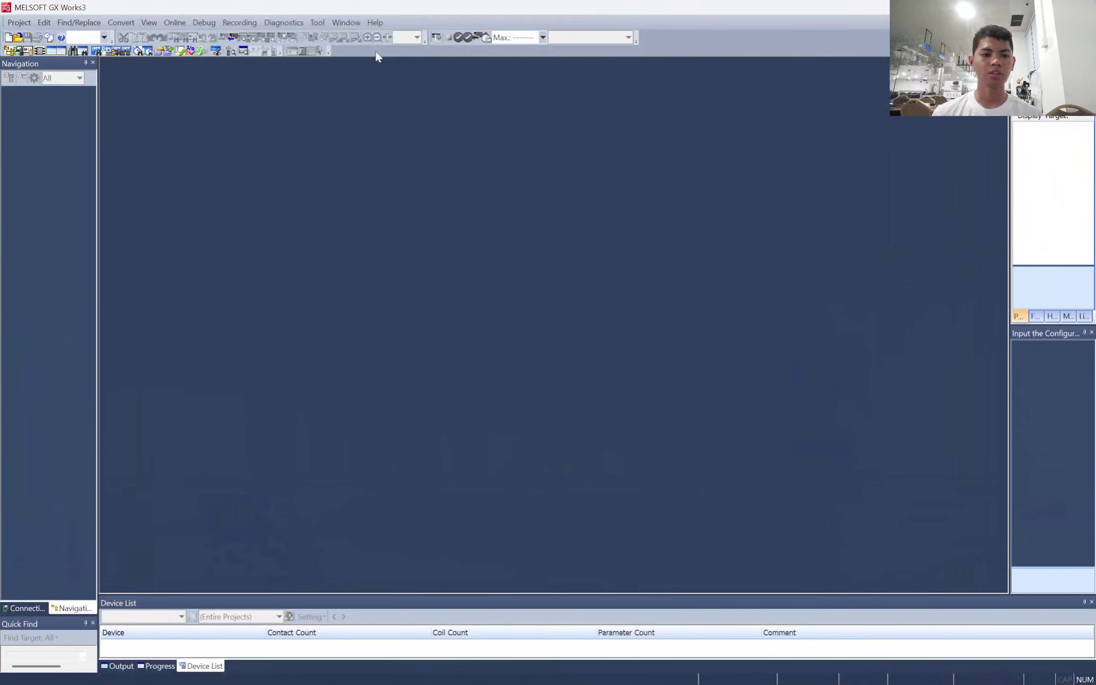
pyautogui.click(19, 22)
pyautogui.click(26, 35)
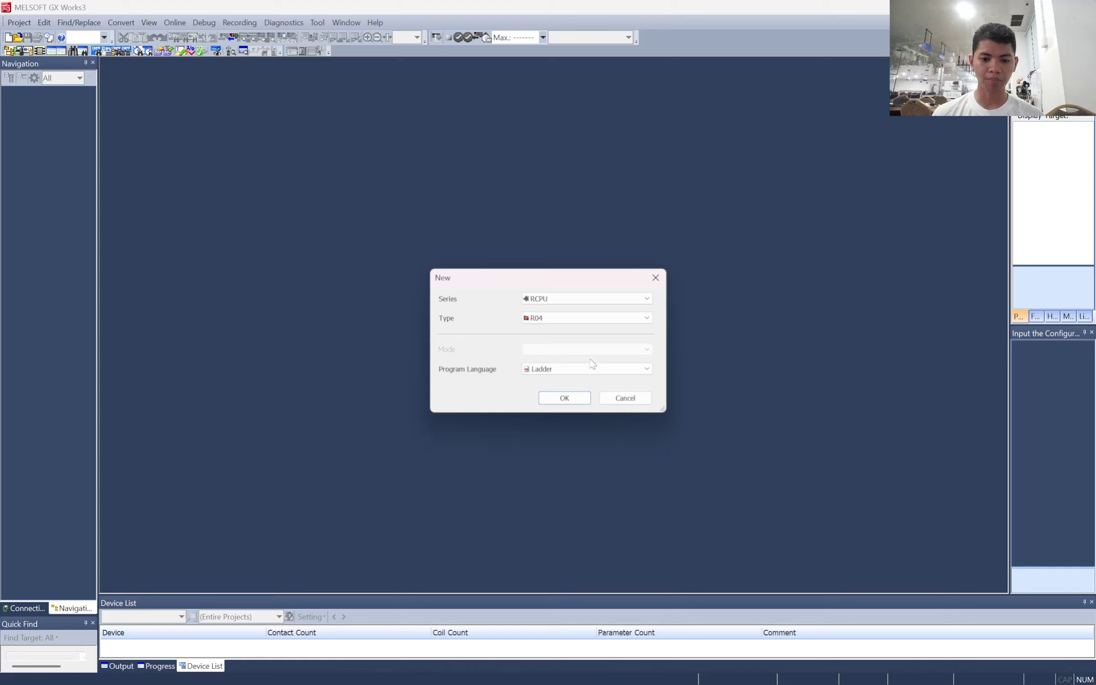
pyautogui.click(562, 395)
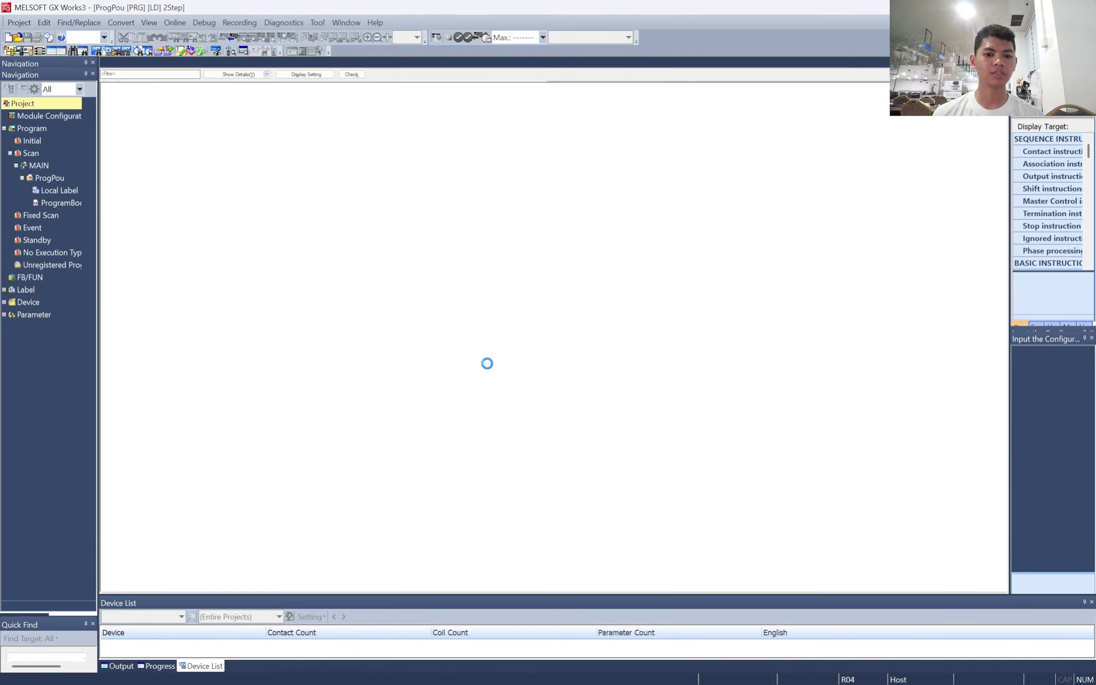
pyautogui.click(596, 415)
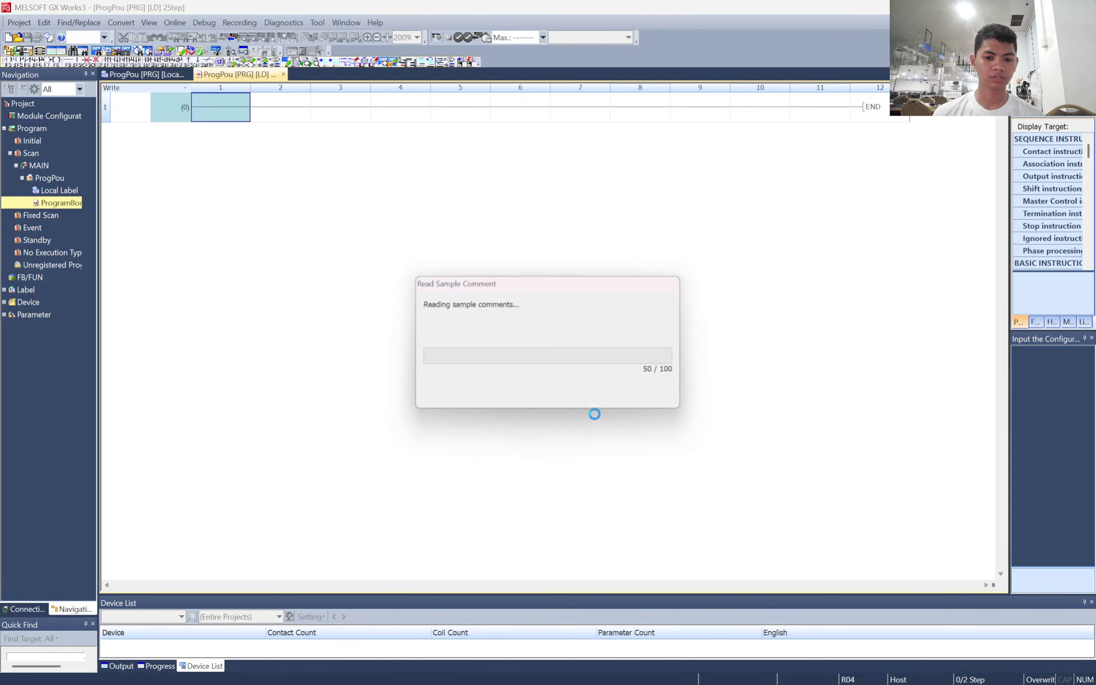
# Open the Common Device Comment table of the new project.
pyautogui.click(554, 402)
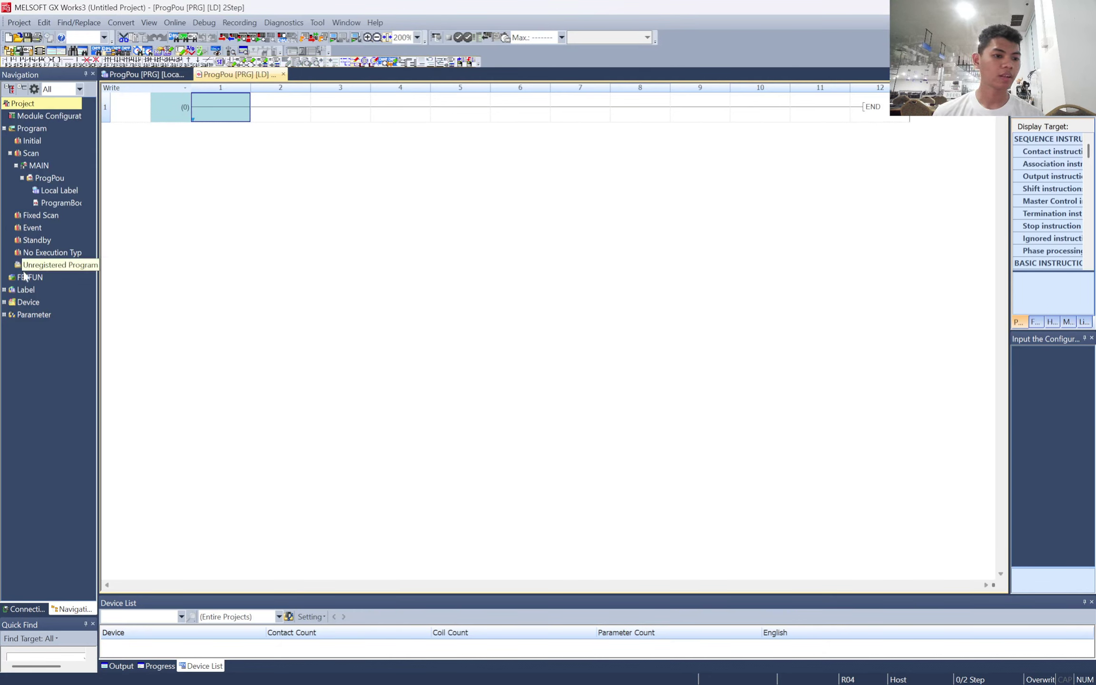
pyautogui.click(10, 291)
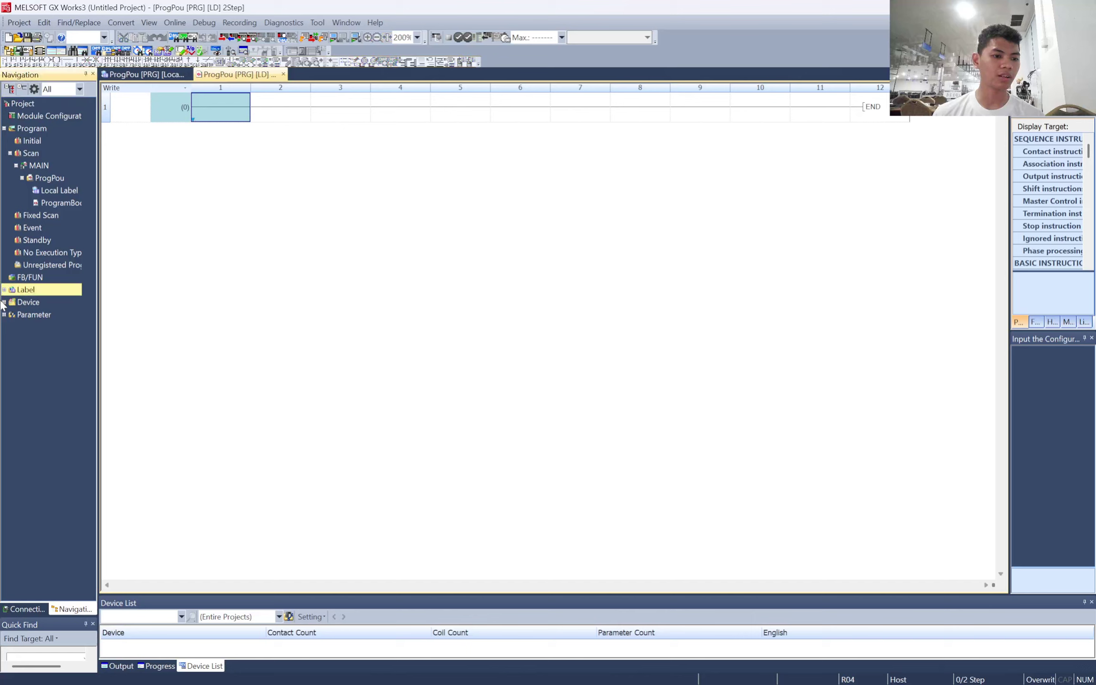
pyautogui.click(4, 303)
pyautogui.click(34, 313)
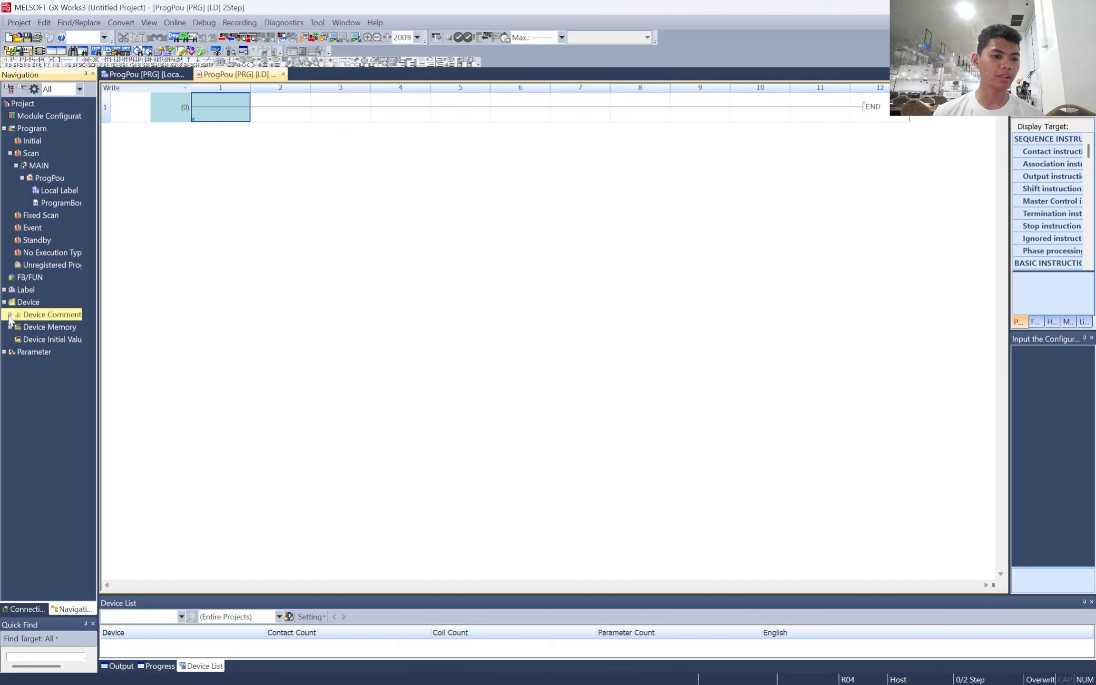
pyautogui.click(10, 314)
pyautogui.click(34, 329)
pyautogui.click(46, 338)
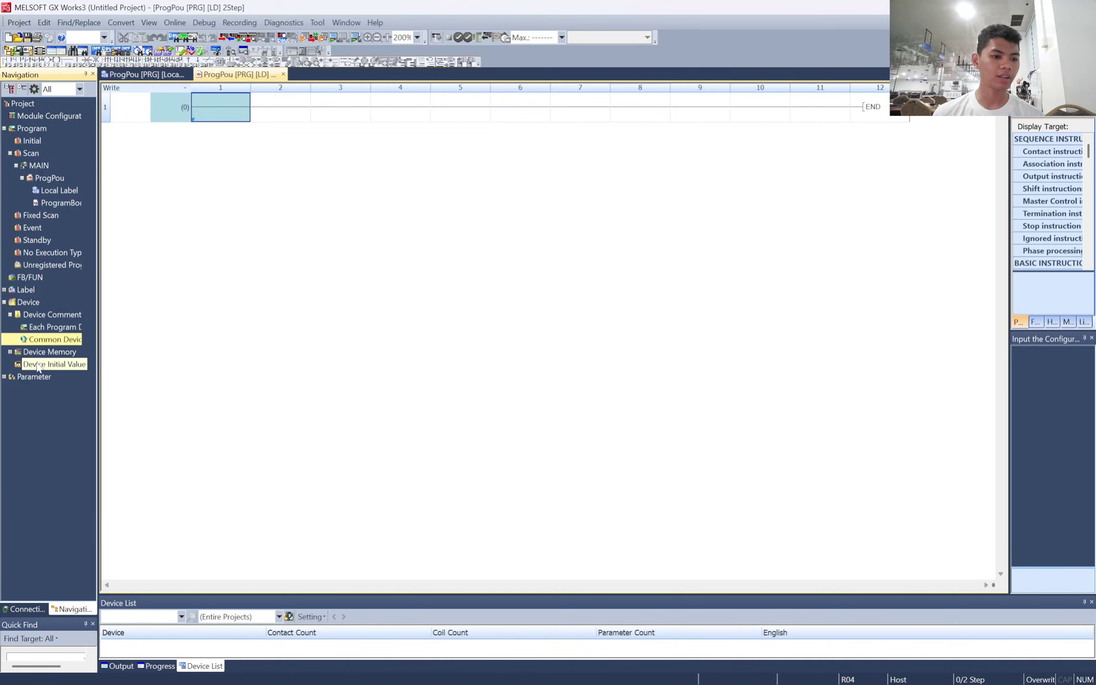
pyautogui.doubleClick(57, 339)
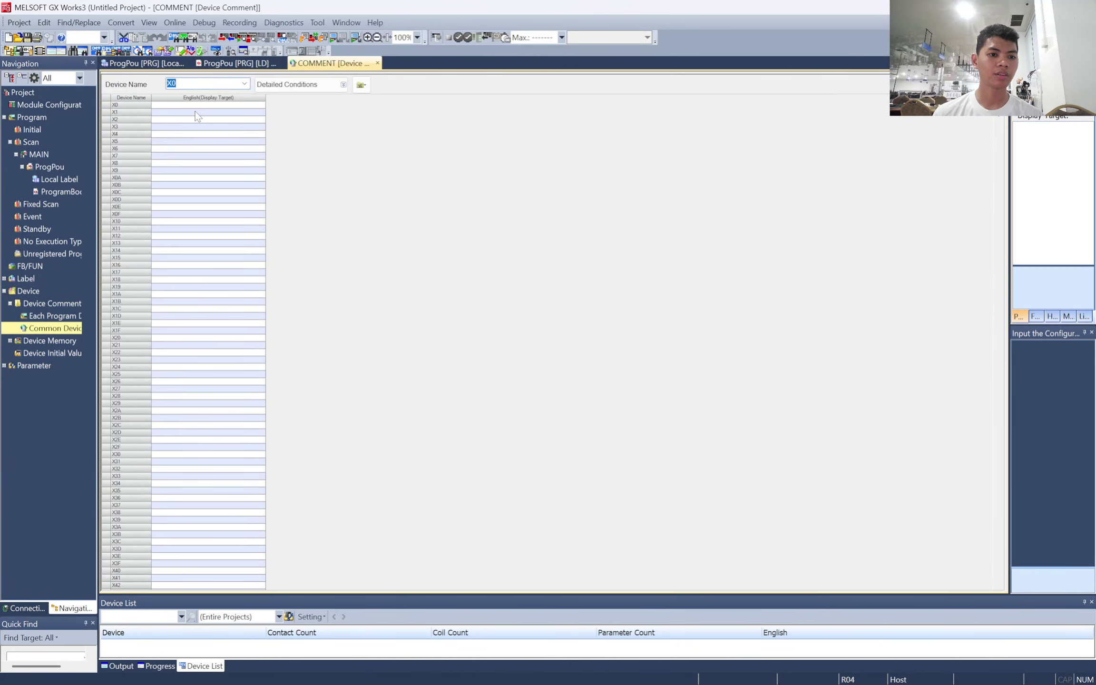
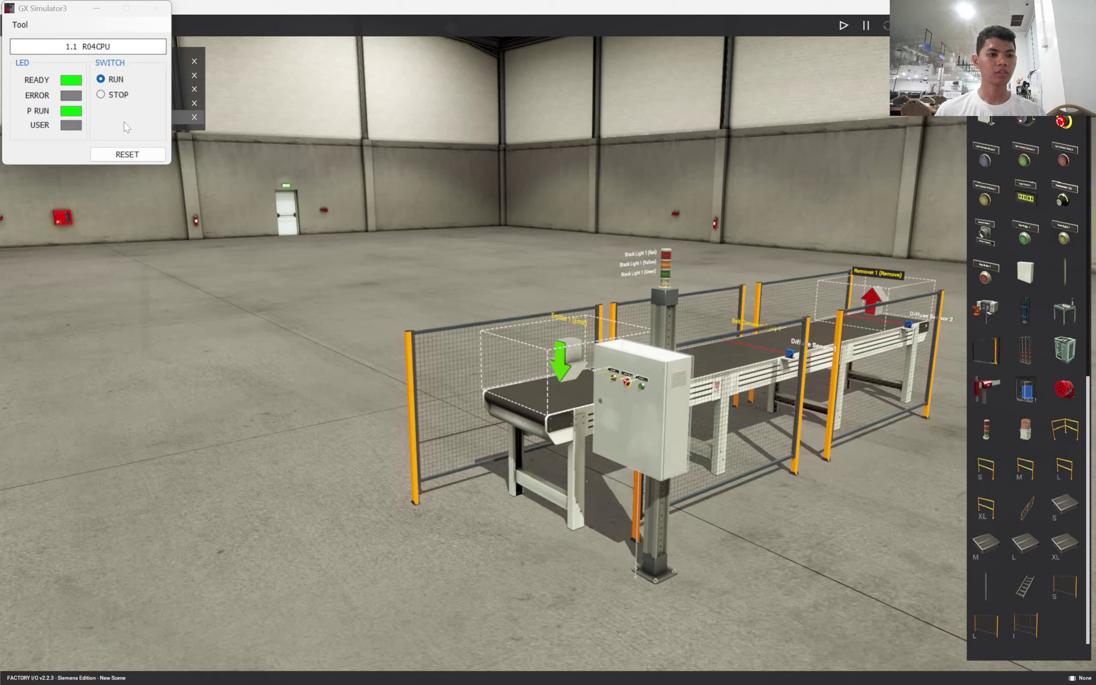
# Switch to MX OPC Configurator and add a new MX device to the address space.
pyautogui.click(101, 9)
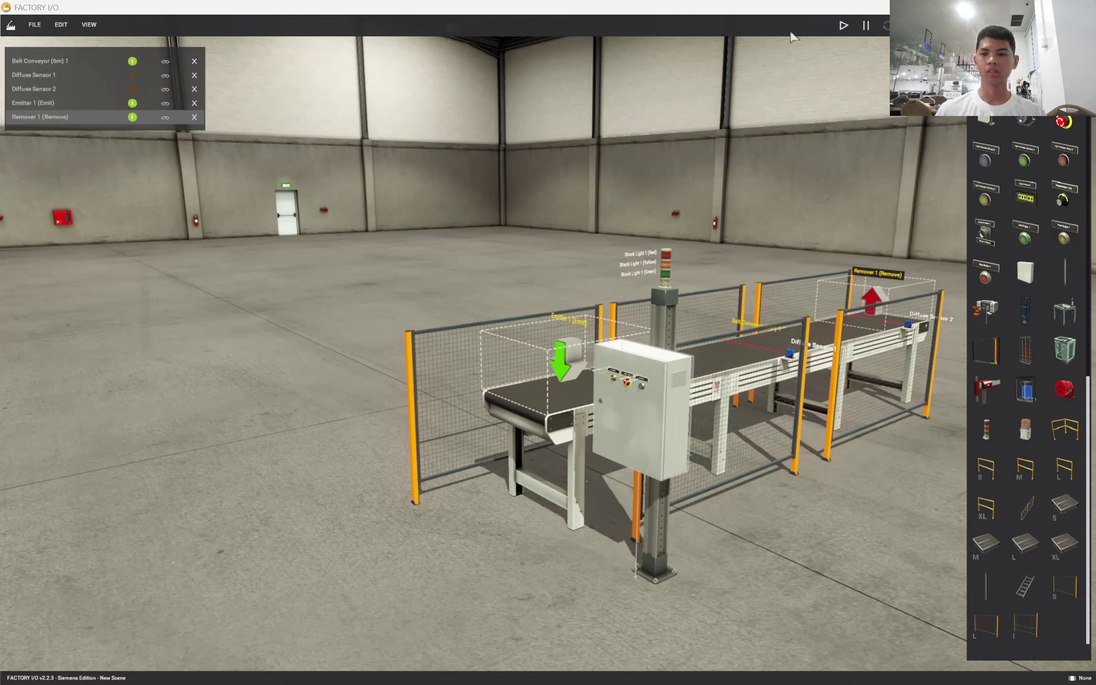
pyautogui.press('super+d')
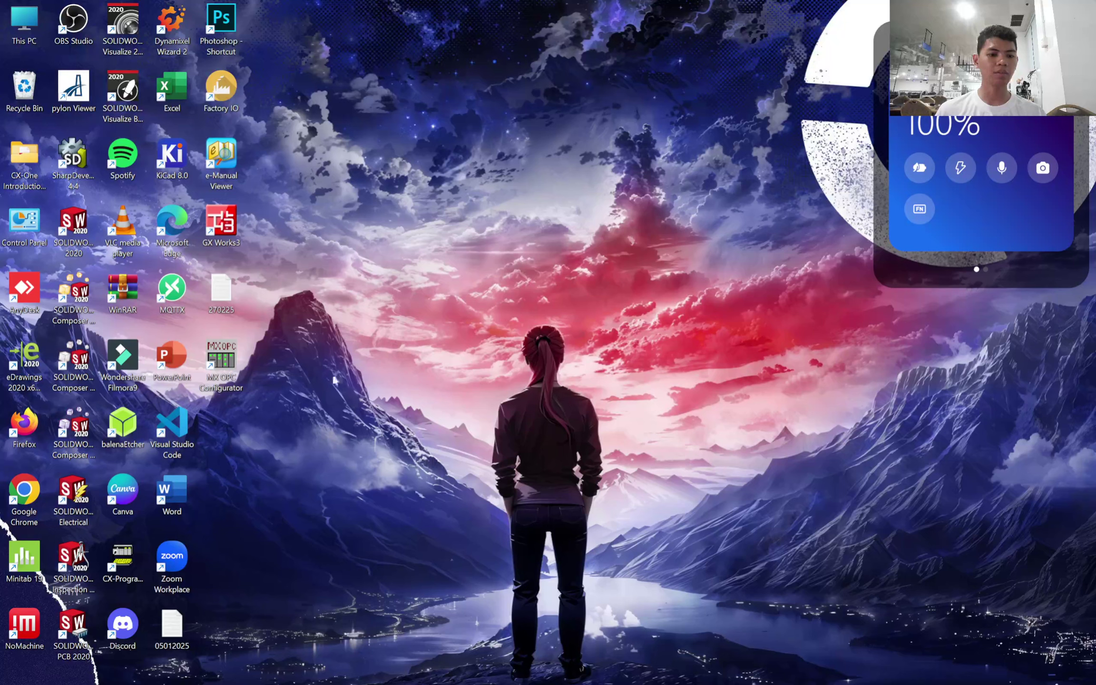
pyautogui.doubleClick(222, 362)
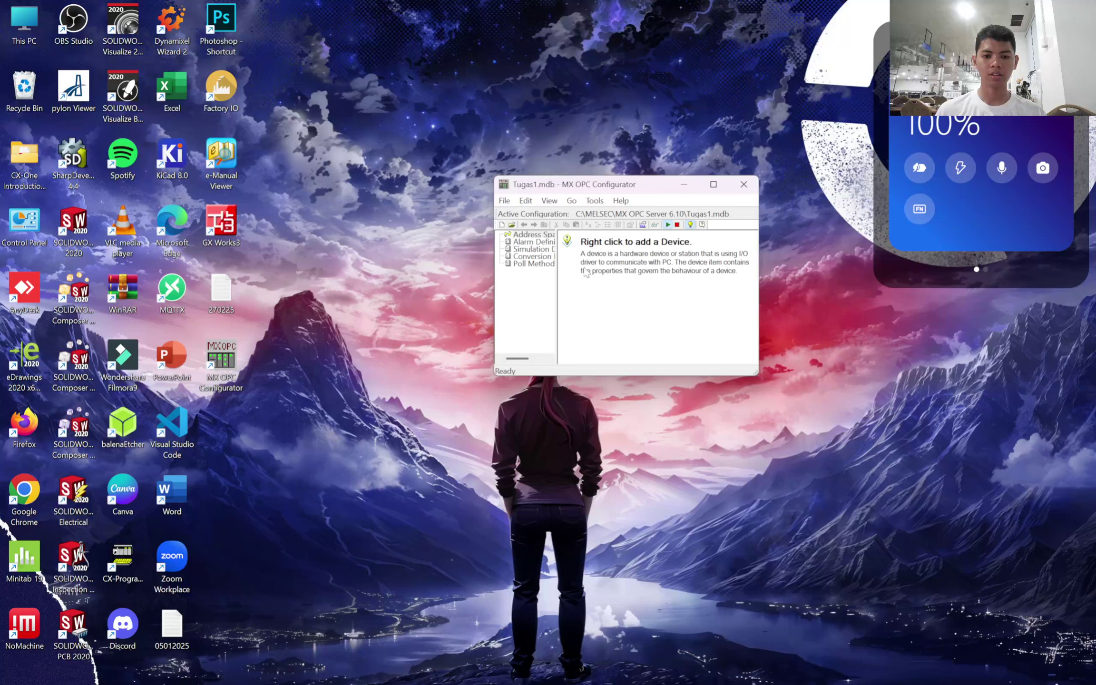
pyautogui.rightClick(541, 239)
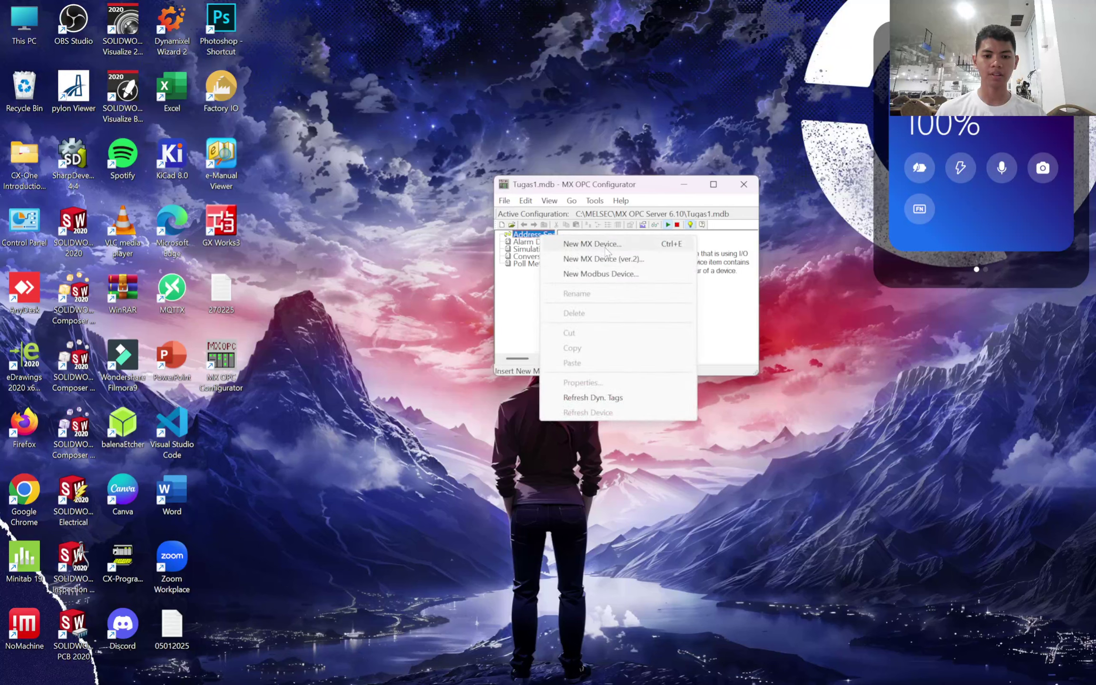
pyautogui.click(600, 248)
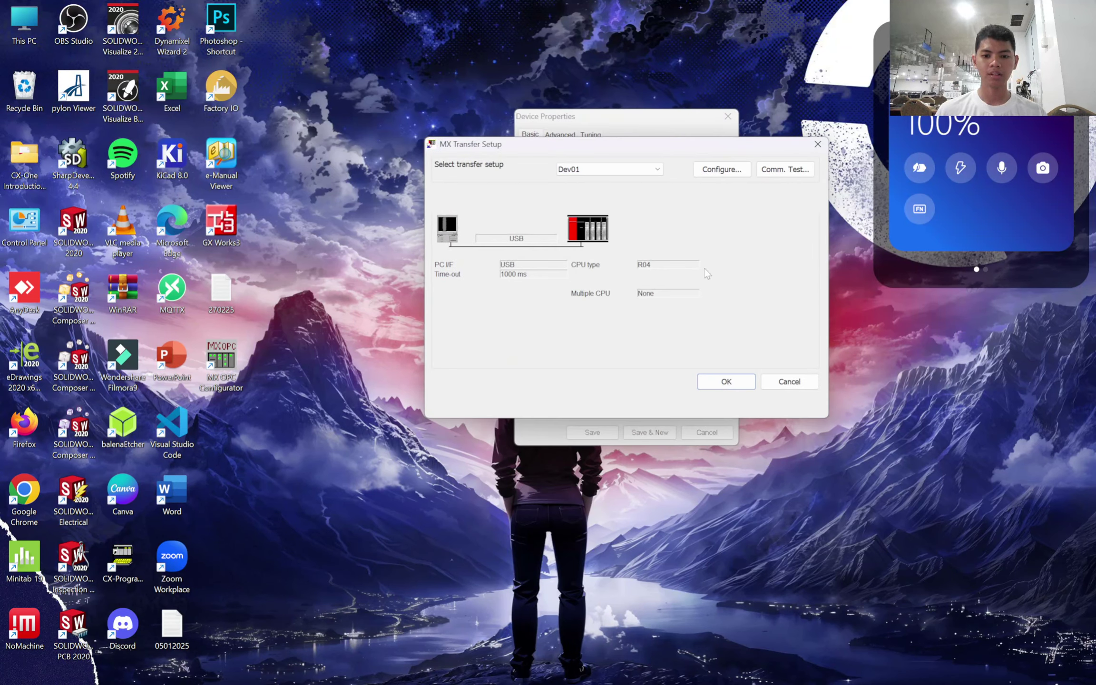
# Configure the device's transfer setup with GX Simulator3 as PC side I/F, CPU type R04 and a 100 ms timeout.
pyautogui.click(721, 169)
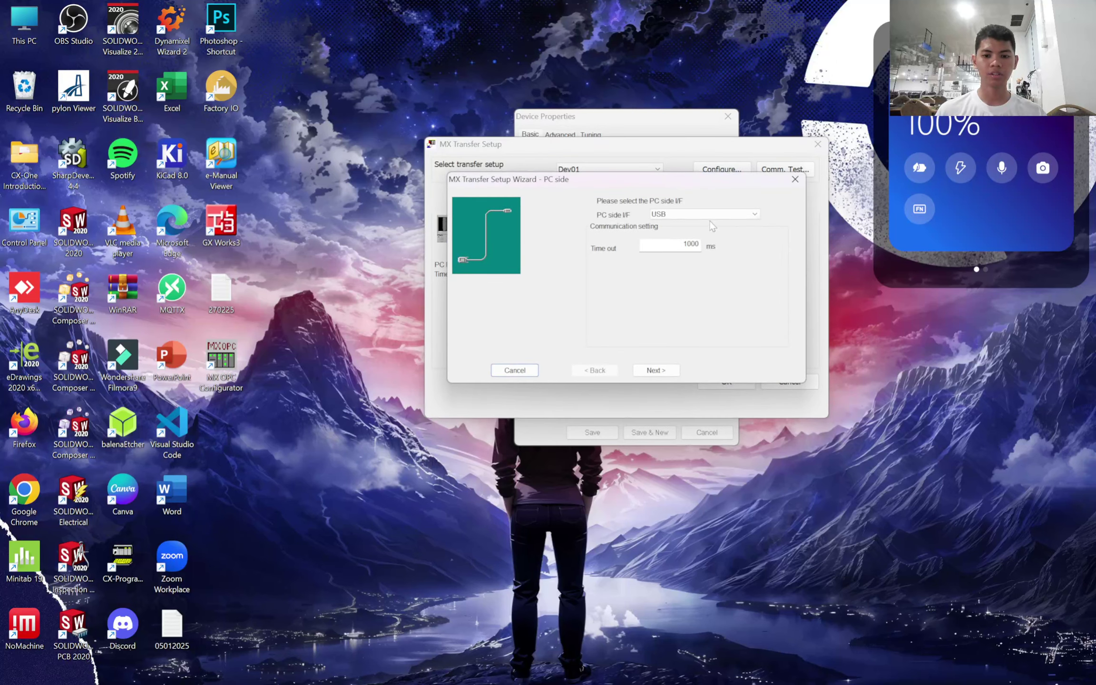
pyautogui.click(713, 215)
pyautogui.click(681, 324)
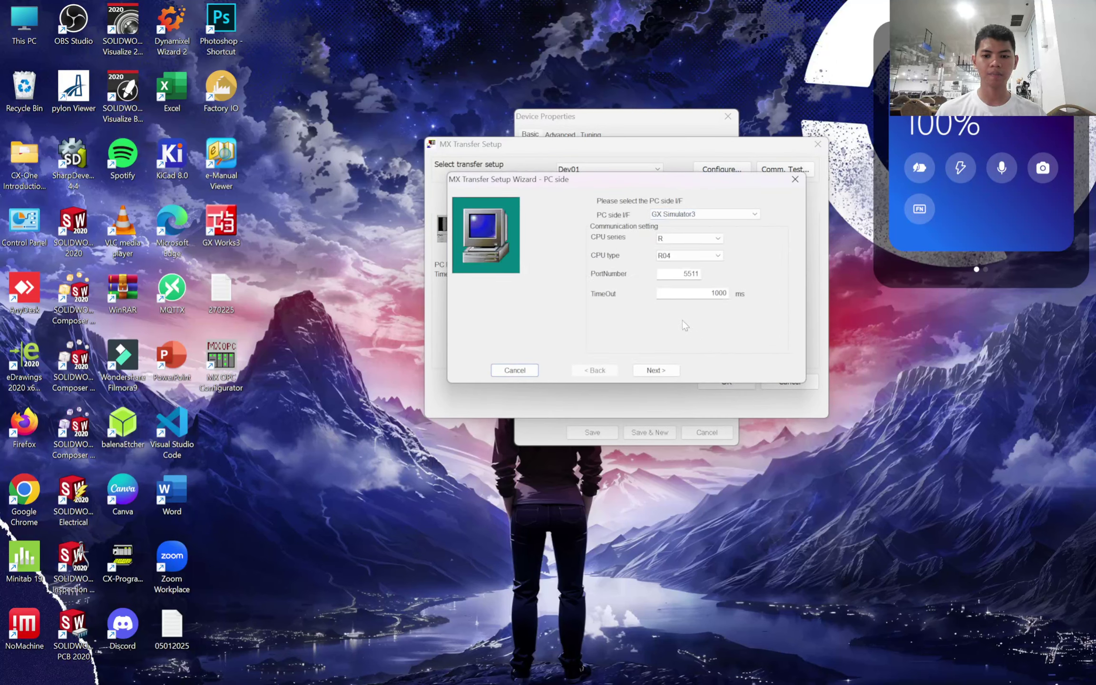
pyautogui.click(712, 247)
pyautogui.click(713, 251)
pyautogui.click(726, 293)
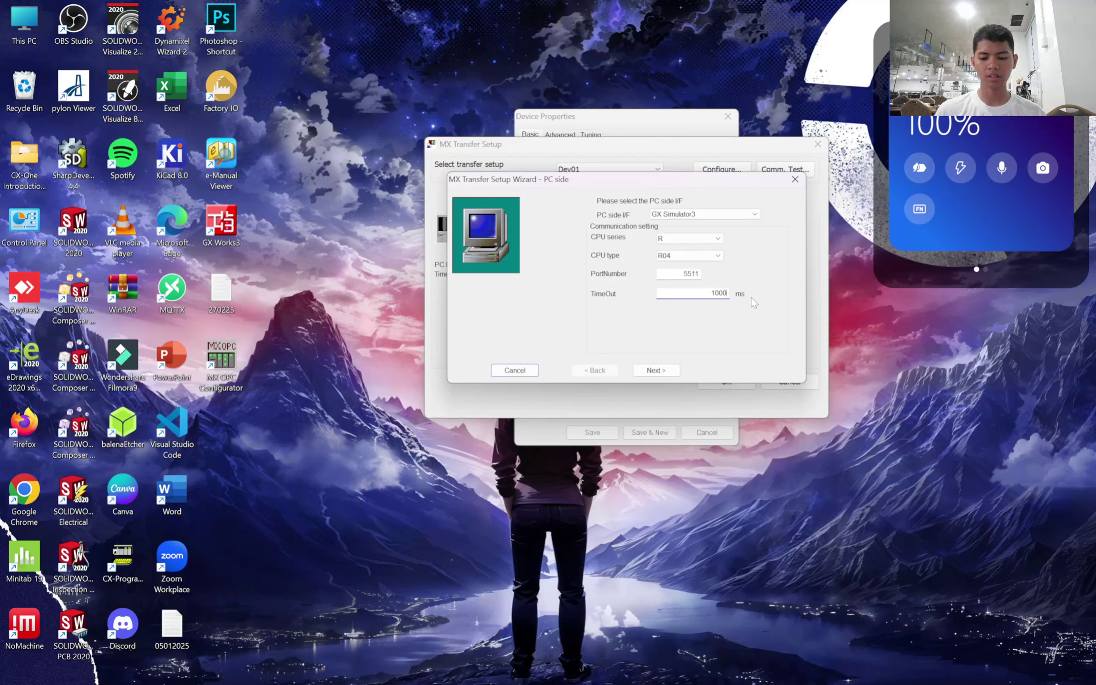
pyautogui.press('BackSpace')
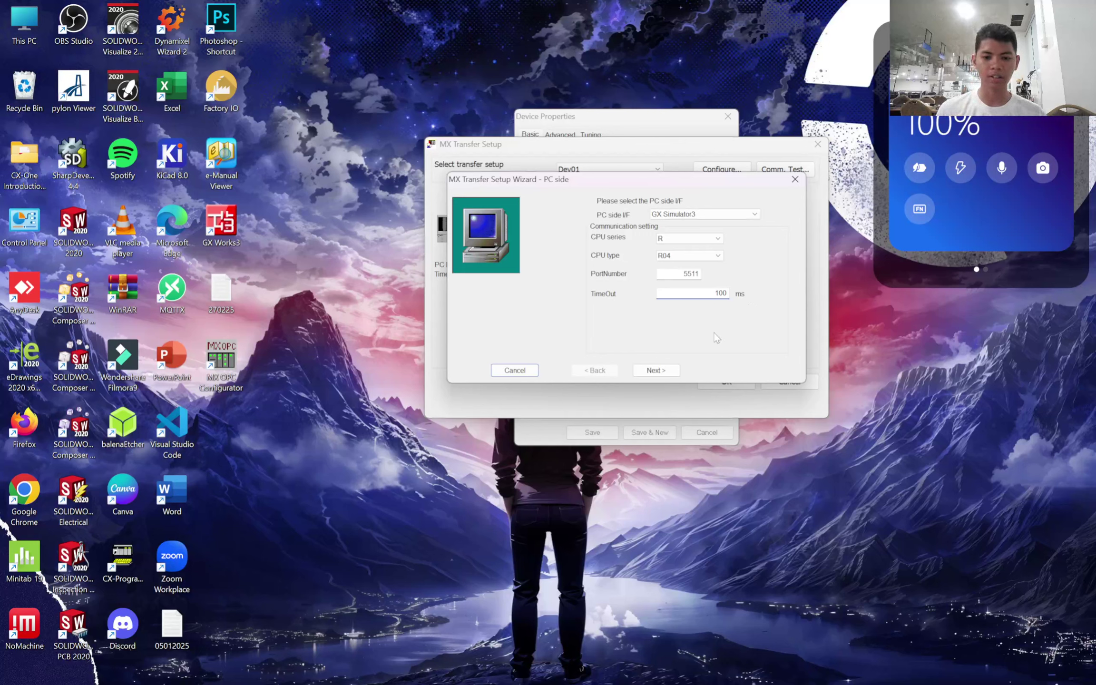
pyautogui.click(666, 370)
pyautogui.click(666, 370)
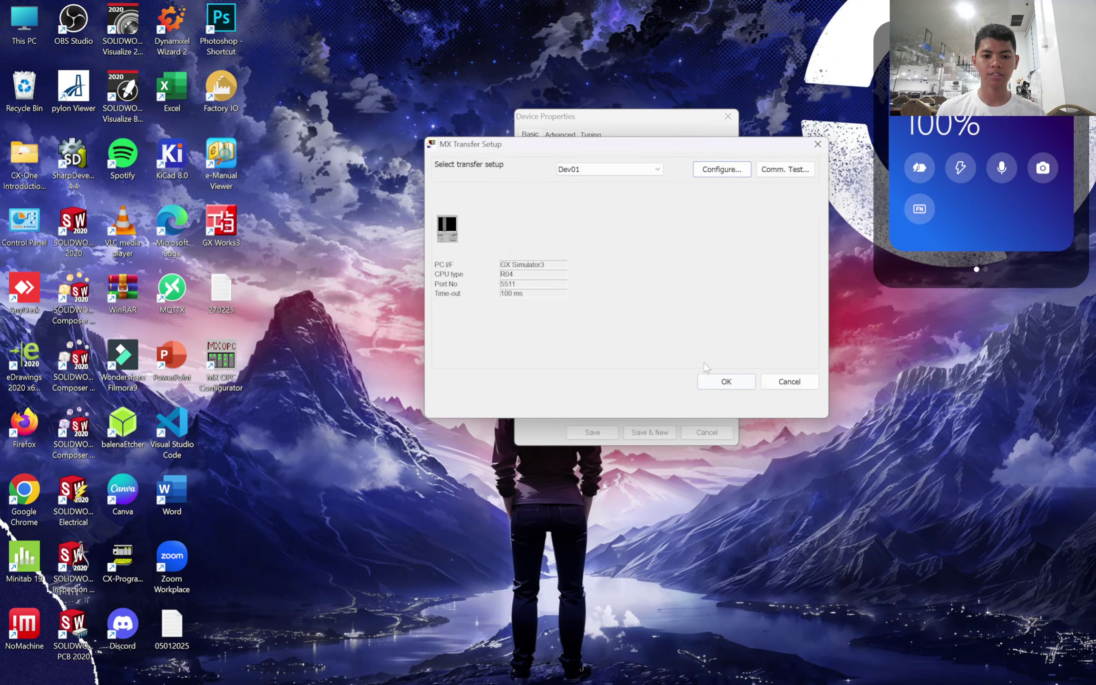
# Run the communication test for the transfer setup and save the device as Dev01.
pyautogui.click(785, 175)
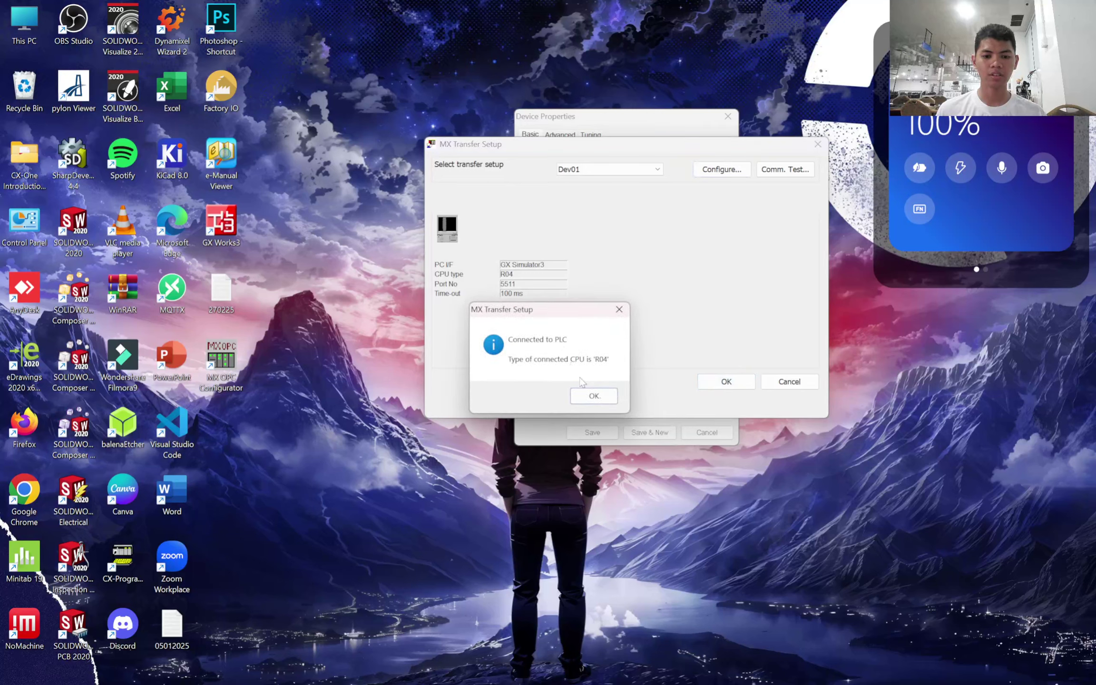
pyautogui.click(591, 397)
pyautogui.click(739, 387)
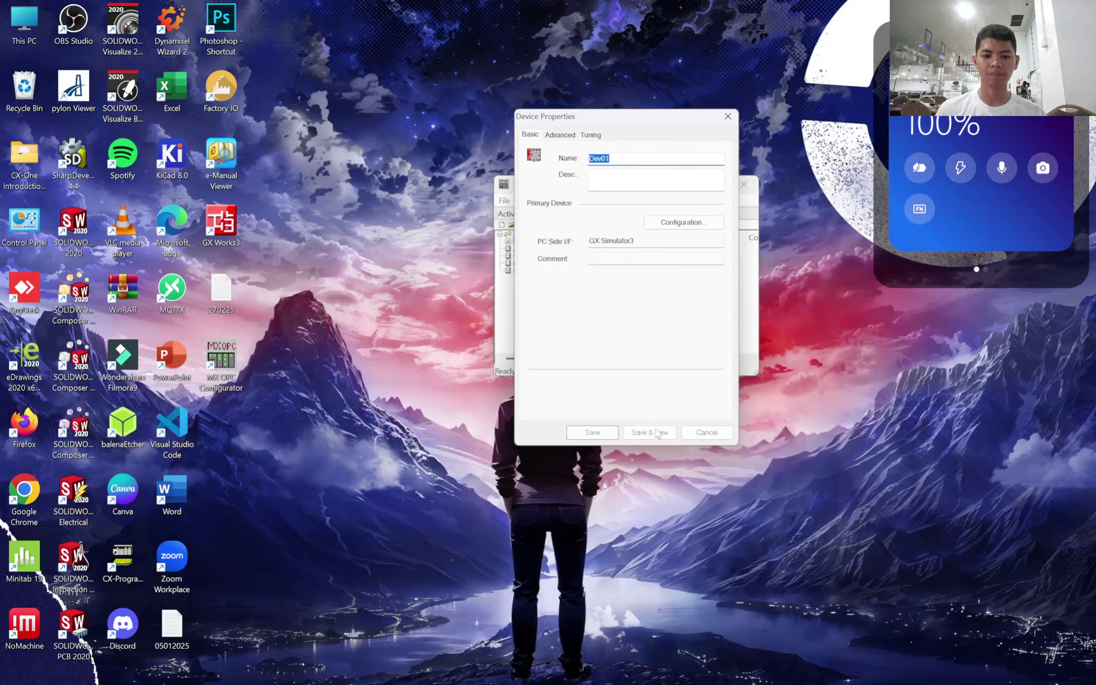
pyautogui.click(592, 432)
# Open the Dev01 device in the address space to show its contents.
pyautogui.rightClick(624, 297)
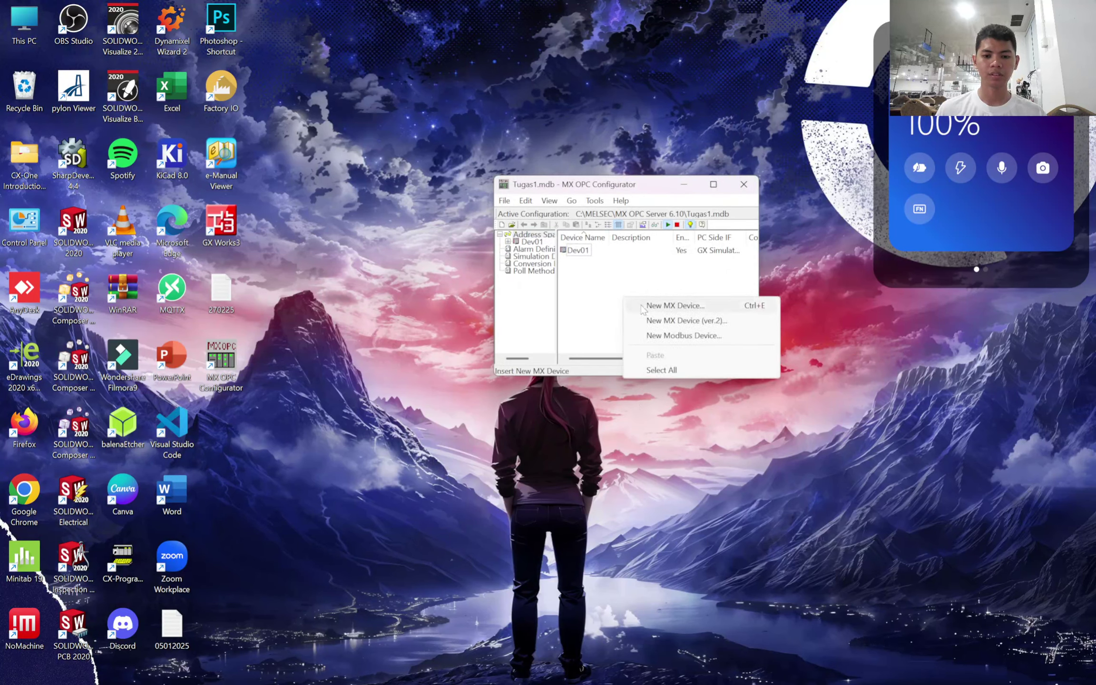
pyautogui.click(617, 299)
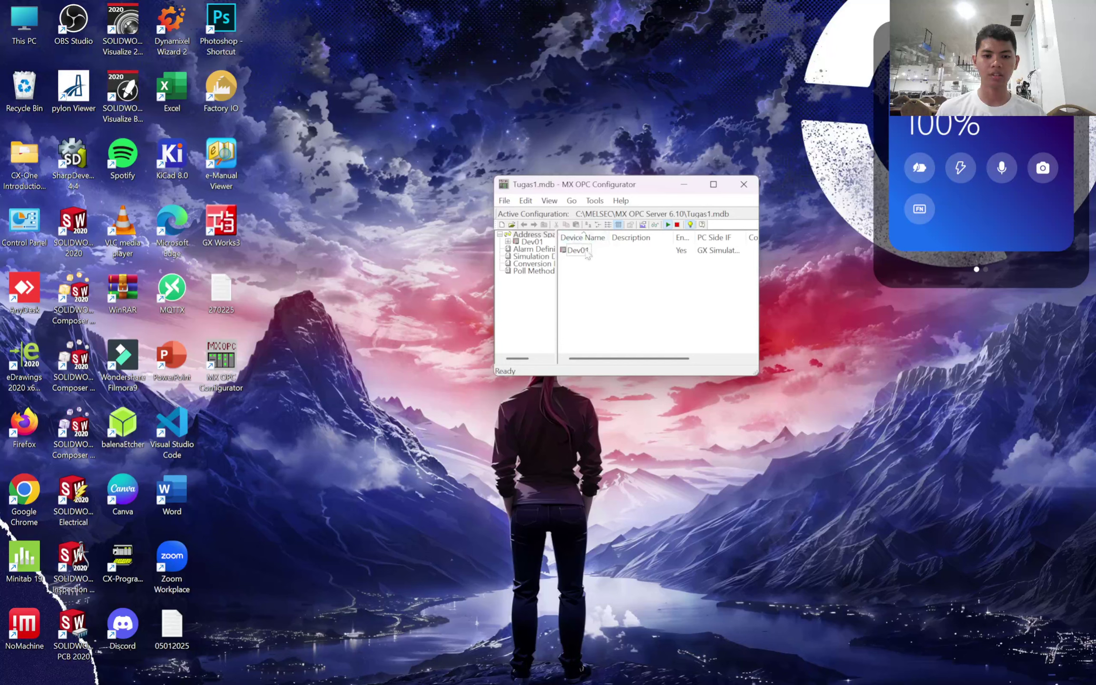
pyautogui.doubleClick(587, 252)
pyautogui.rightClick(614, 267)
pyautogui.click(626, 268)
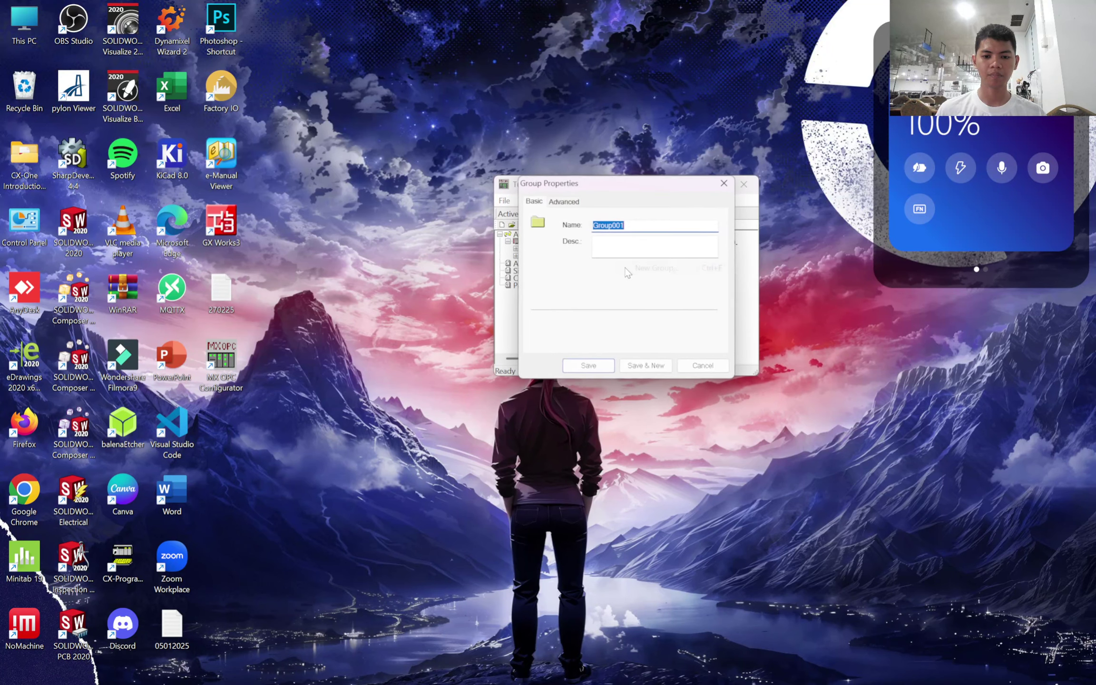
pyautogui.click(701, 365)
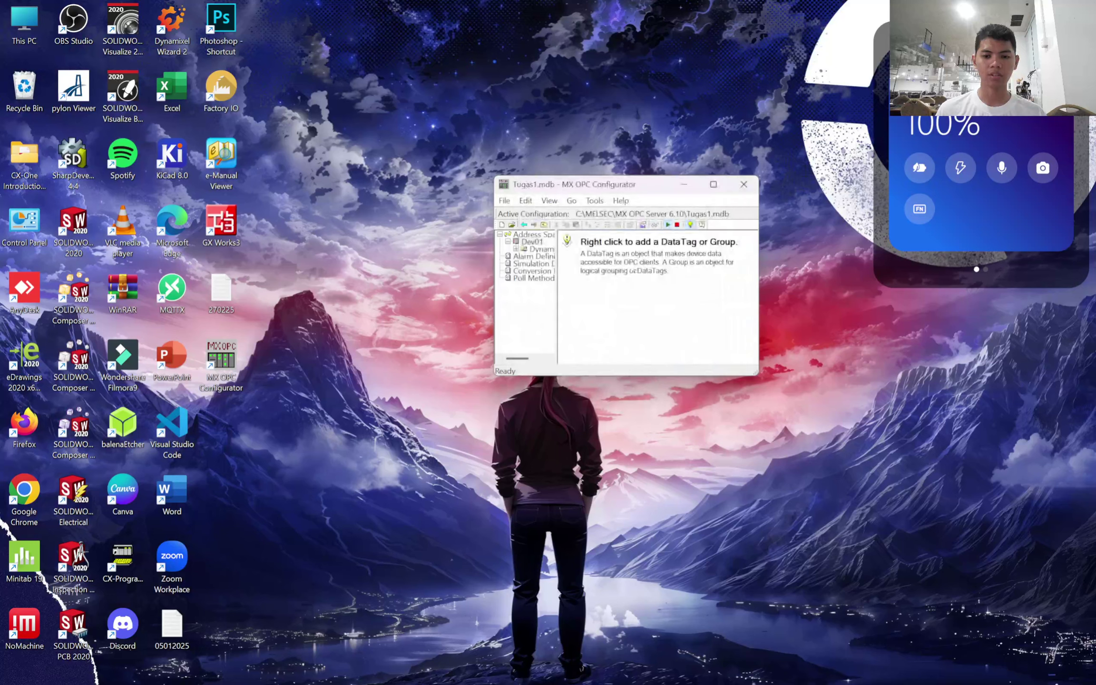
# Add a data tag named START with I/O address X0 to Dev01.
pyautogui.rightClick(612, 260)
pyautogui.click(658, 282)
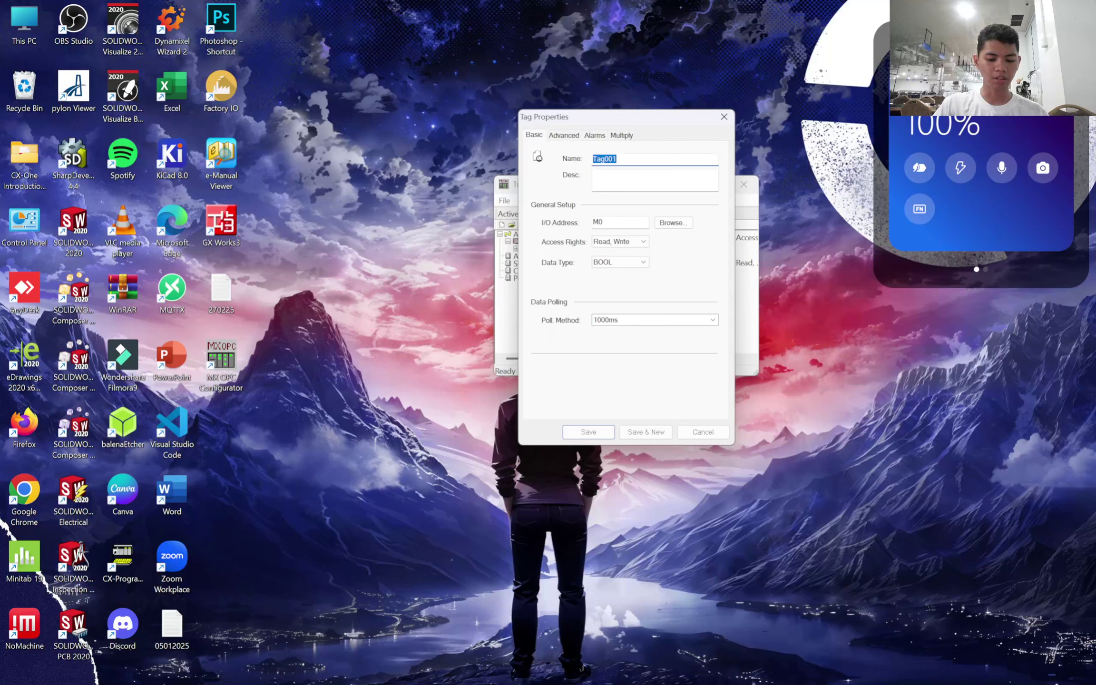
pyautogui.write('sTART')
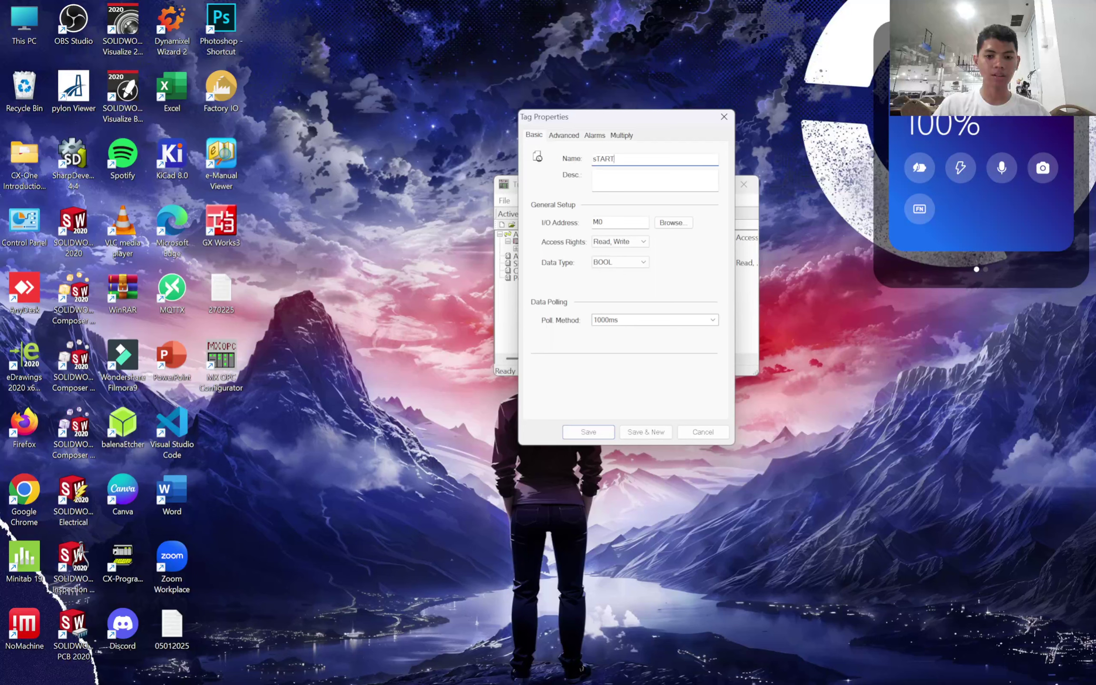
pyautogui.press('BackSpace')
pyautogui.press('BackSpace')
pyautogui.press('BackSpace')
pyautogui.press('BackSpace')
pyautogui.press('BackSpace')
pyautogui.write('S')
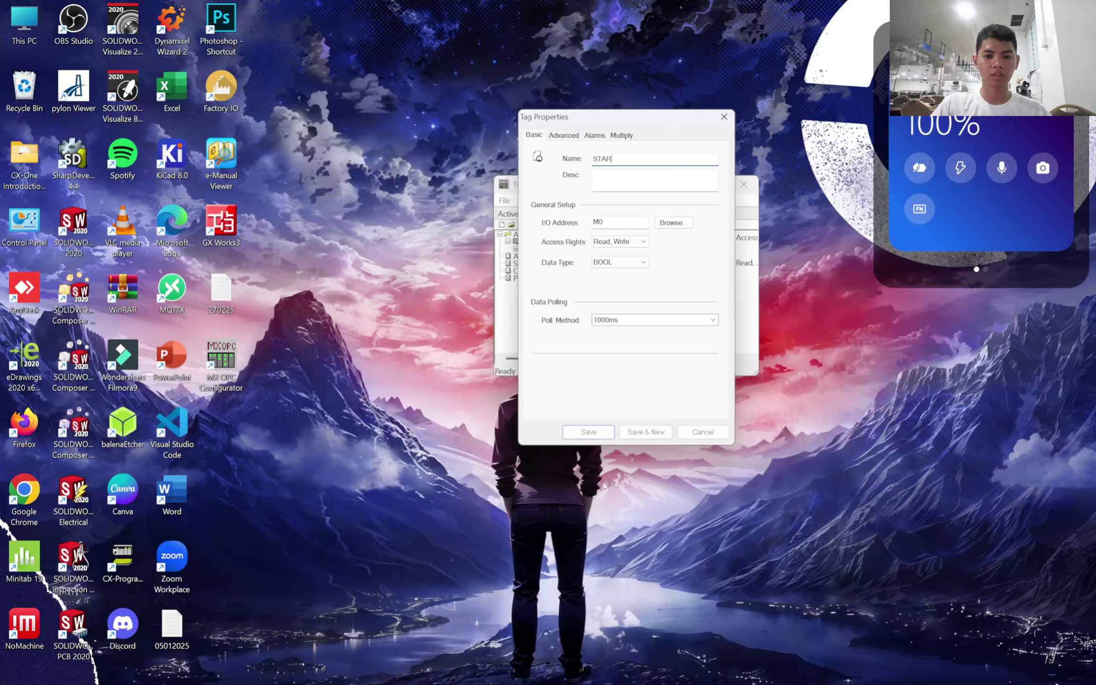
pyautogui.click(596, 224)
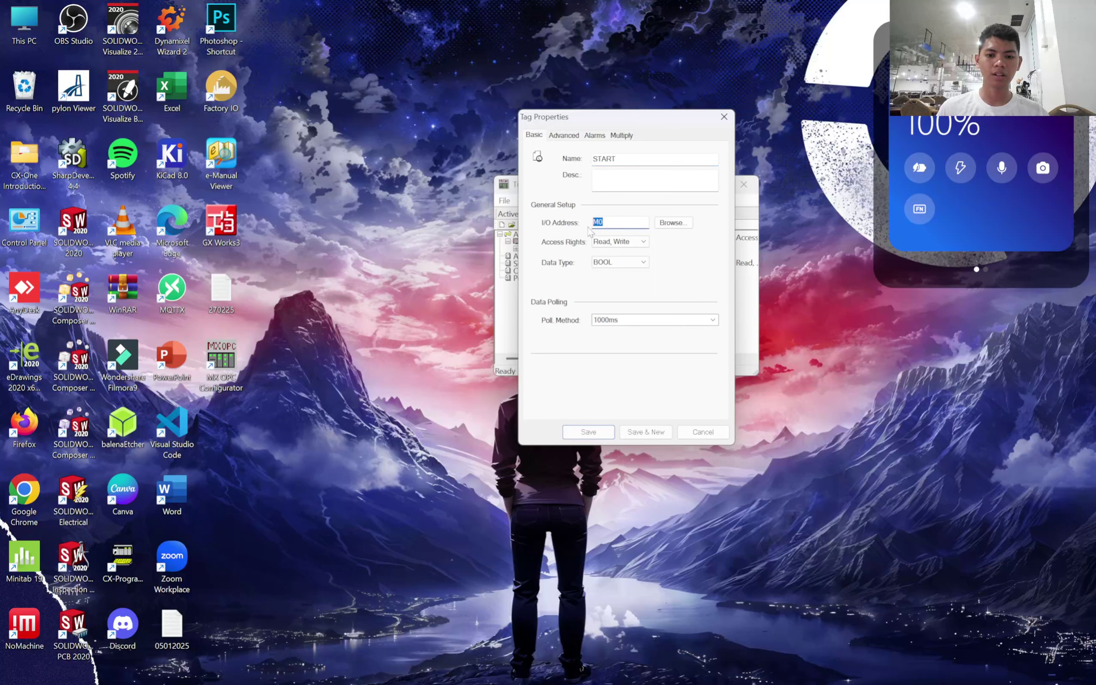
pyautogui.write('X0')
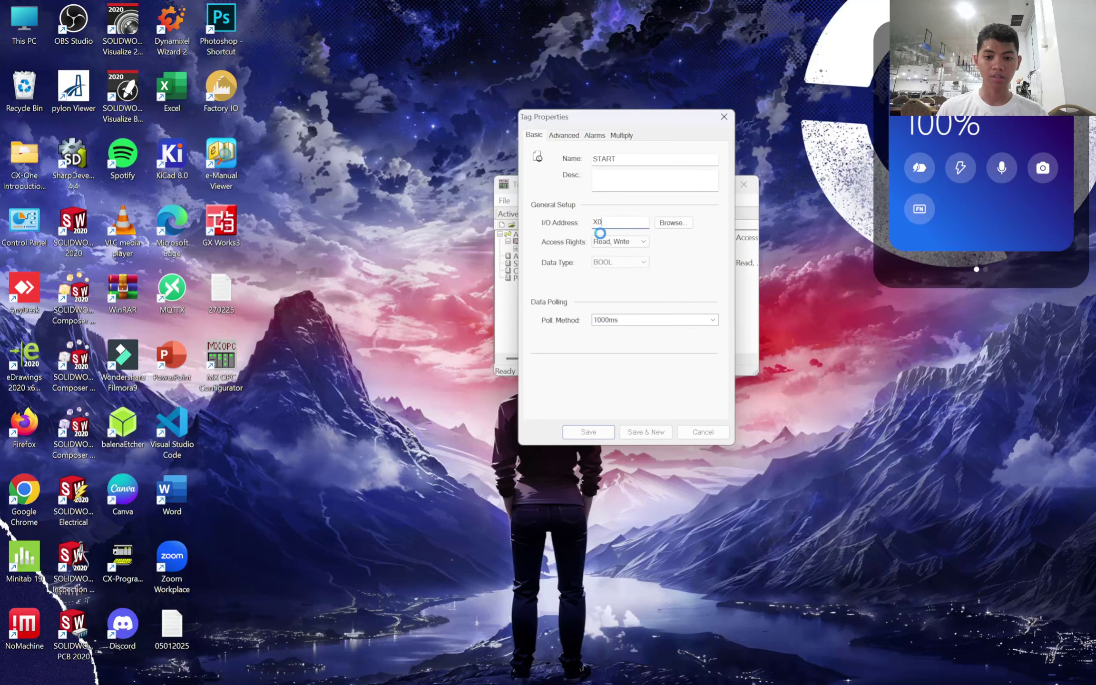
pyautogui.press('Return')
# Add a data tag named STOP with I/O address X1 to Dev01.
pyautogui.rightClick(644, 314)
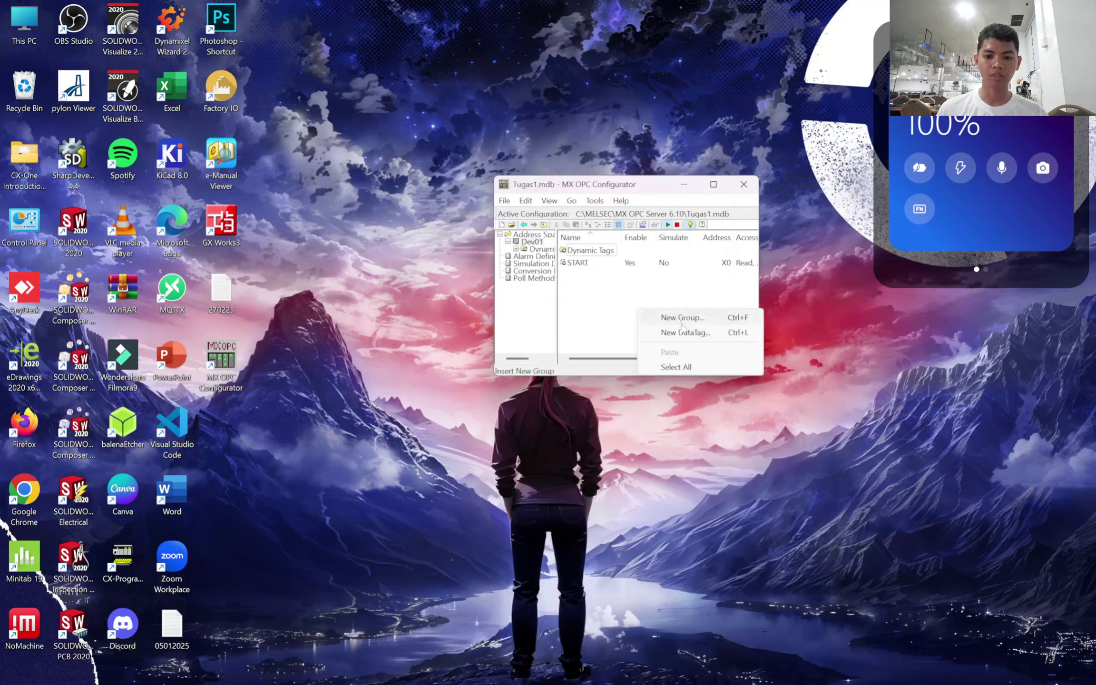
pyautogui.click(682, 331)
pyautogui.write('STOP')
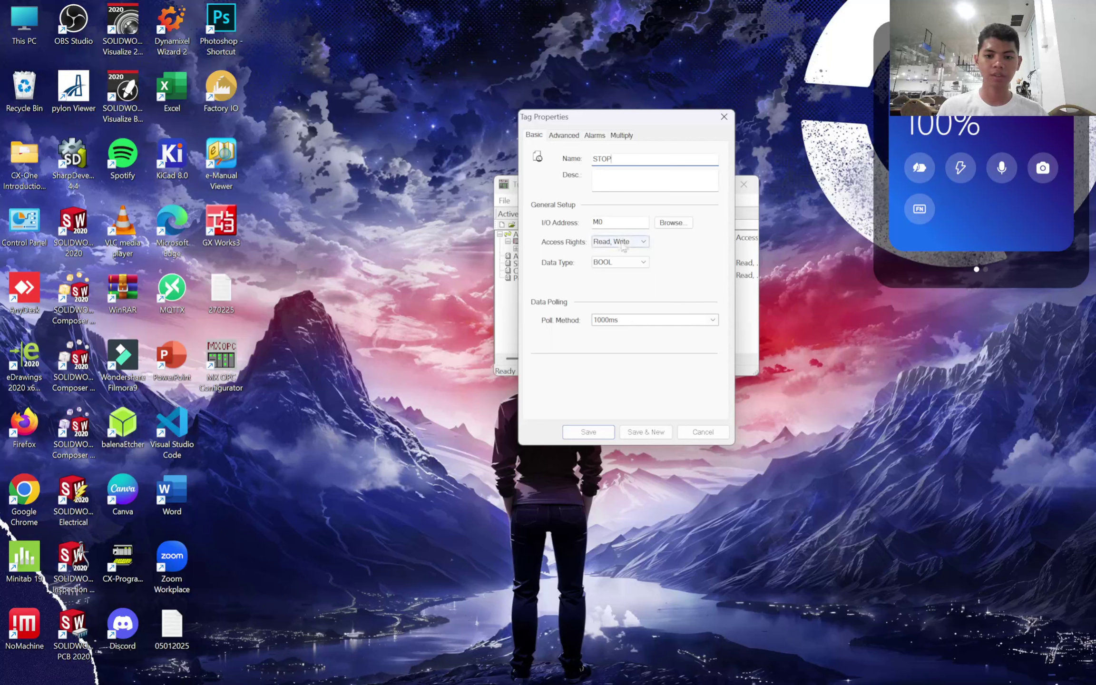
pyautogui.doubleClick(603, 225)
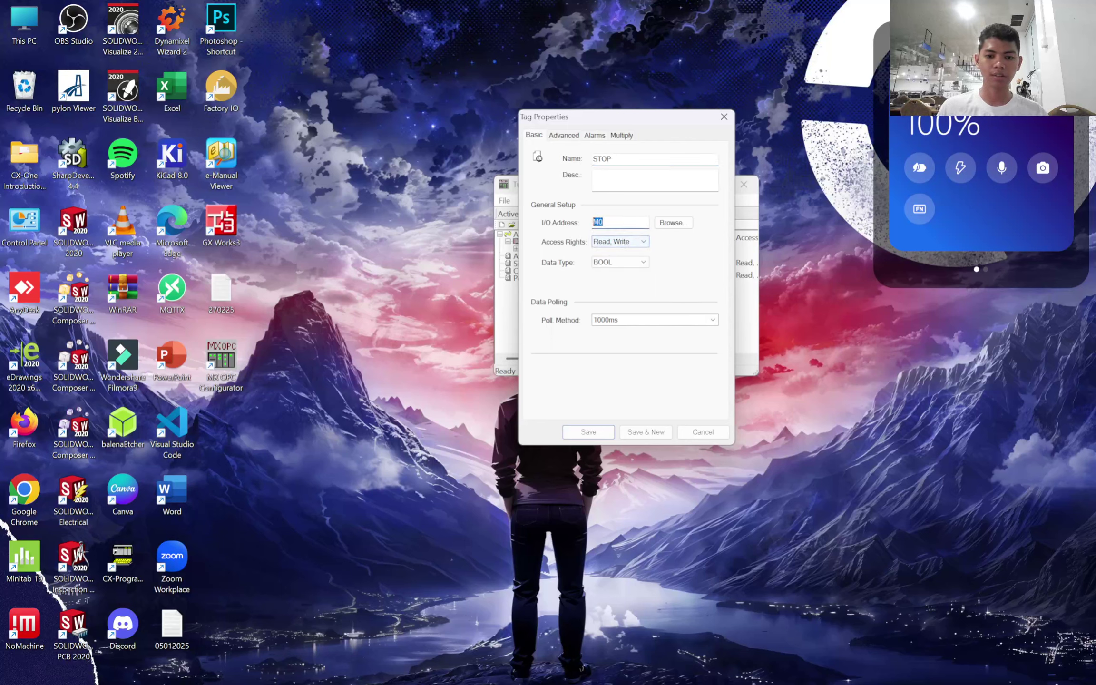
pyautogui.write('X1')
pyautogui.press('Return')
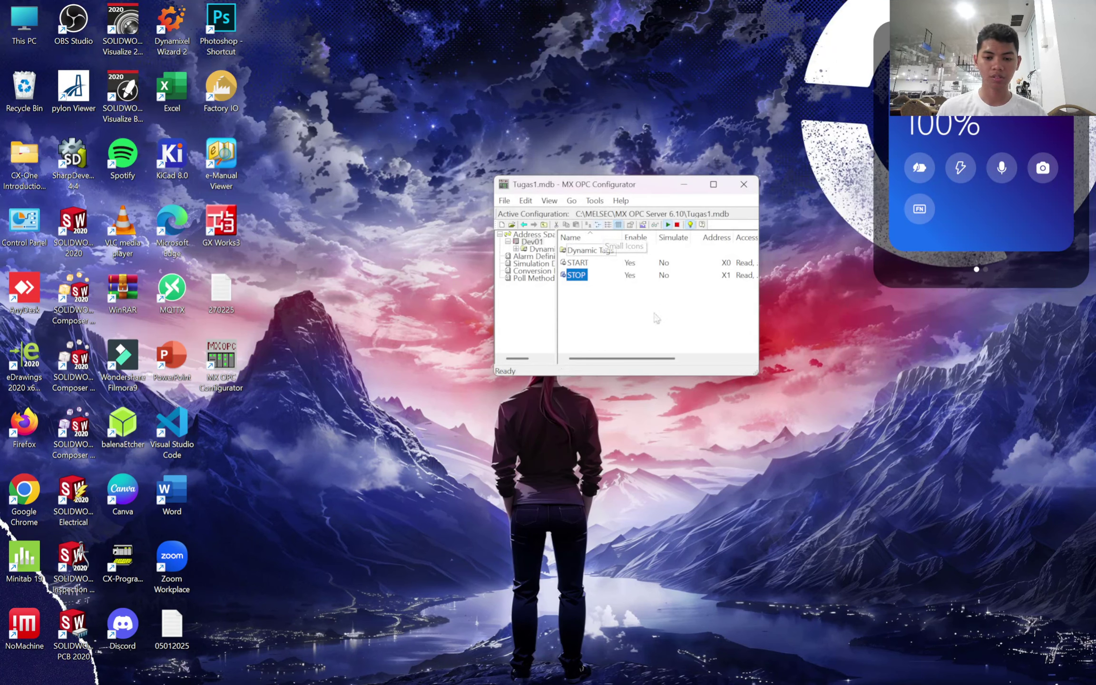
# Add a data tag named EMERGENCY with I/O address X2 to Dev01.
pyautogui.rightClick(627, 305)
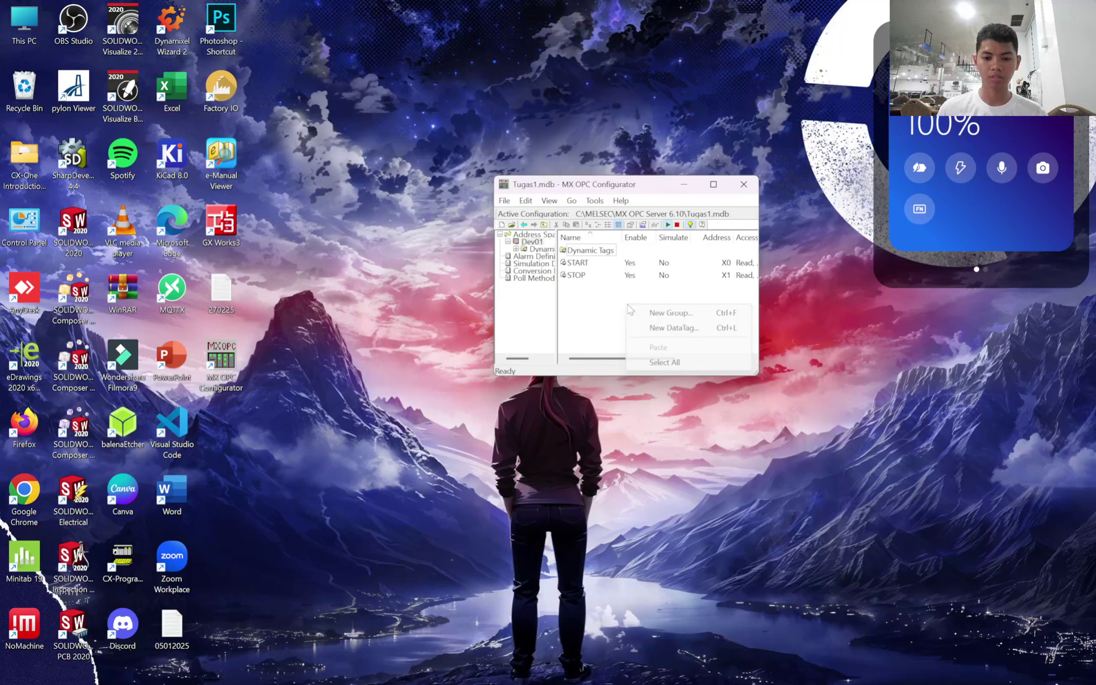
pyautogui.click(696, 328)
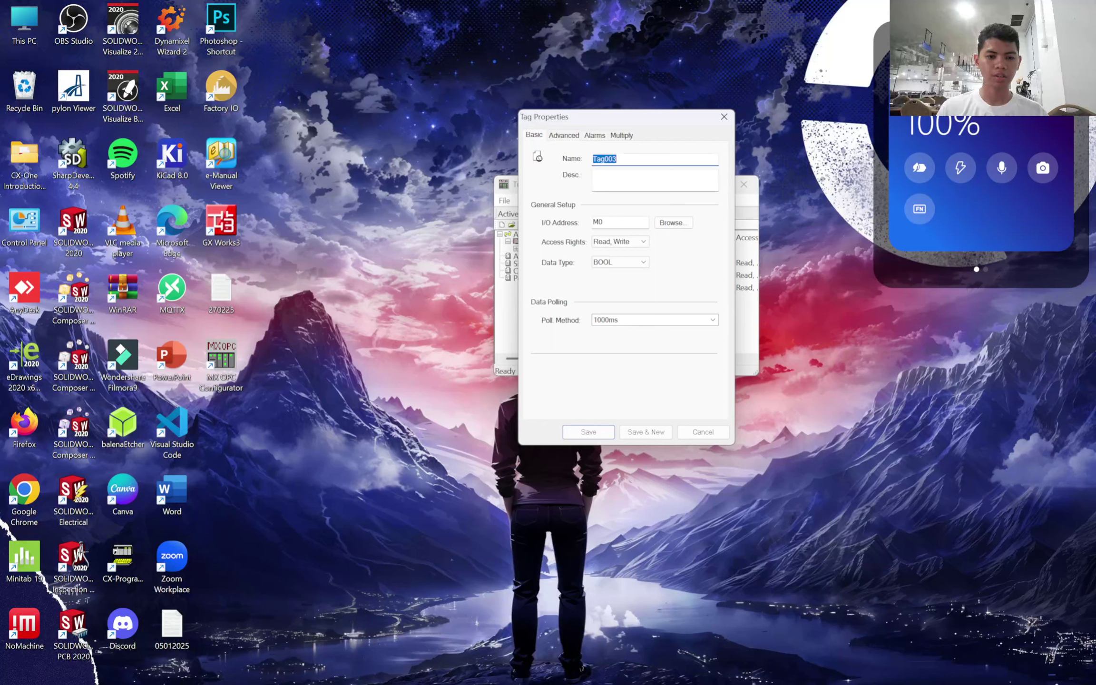
pyautogui.write('EMERGENCY')
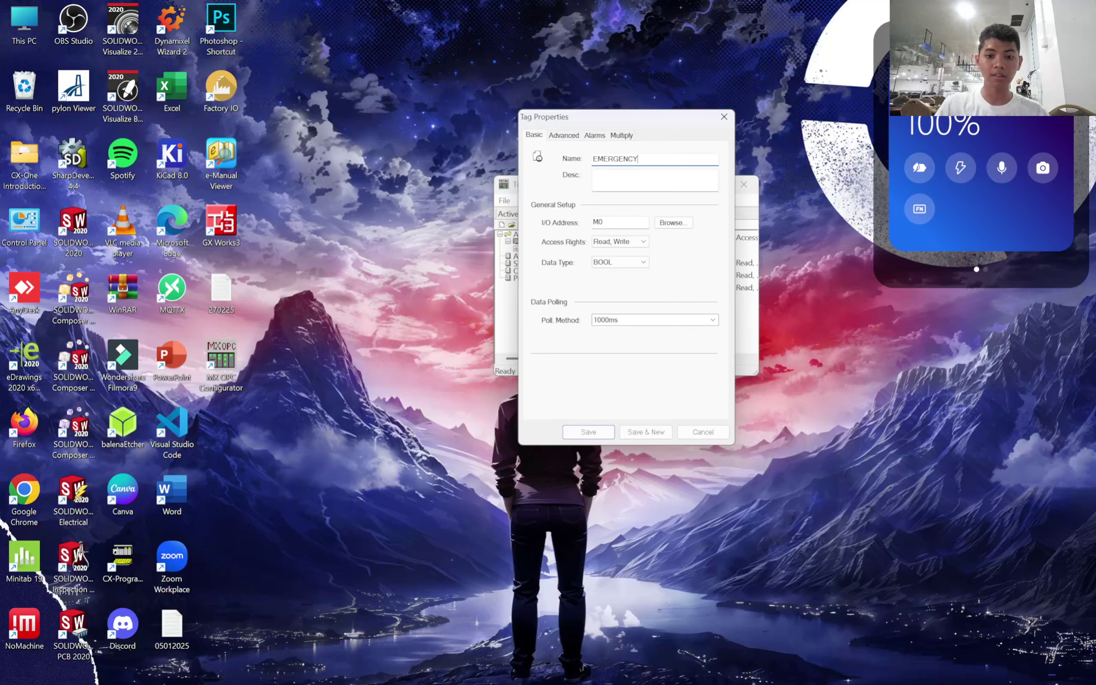
pyautogui.press('Tab')
pyautogui.press('Tab')
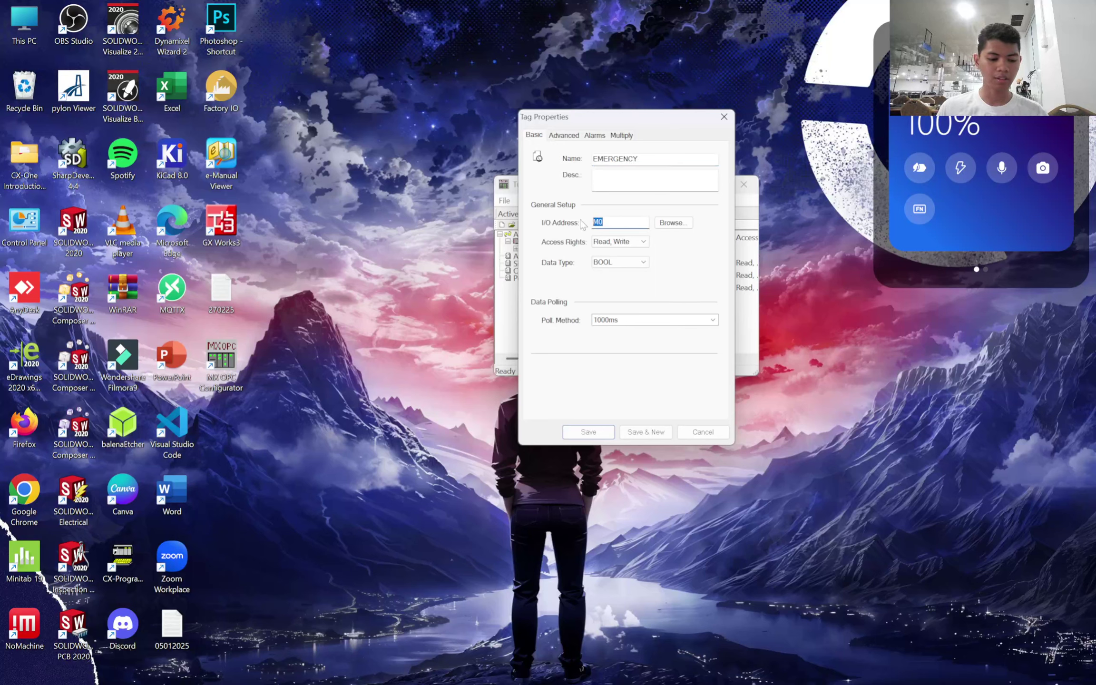
pyautogui.write('X2')
pyautogui.press('Return')
# Add a data tag named INPUT with I/O address X3 to Dev01.
pyautogui.rightClick(614, 308)
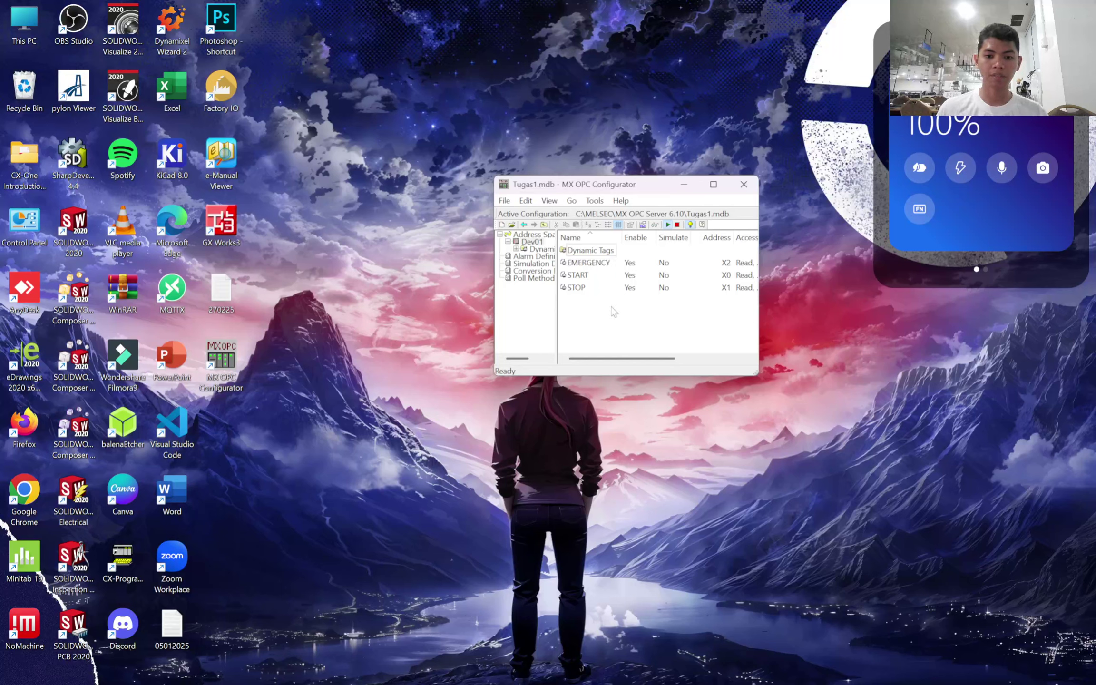
pyautogui.click(664, 332)
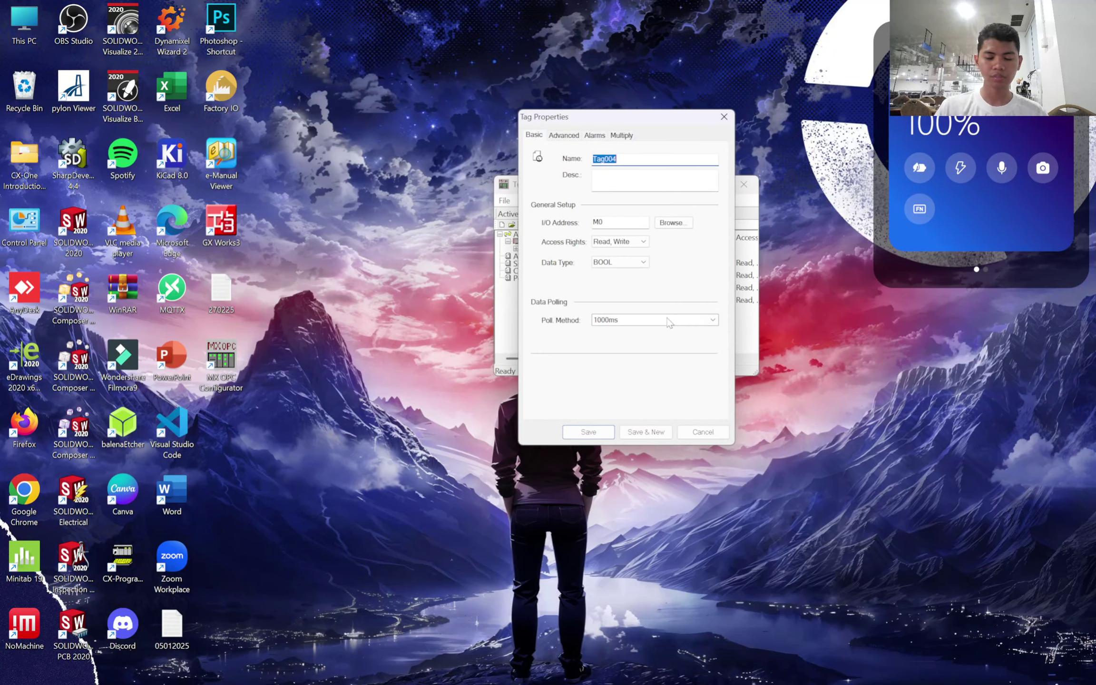
pyautogui.write('INPUT')
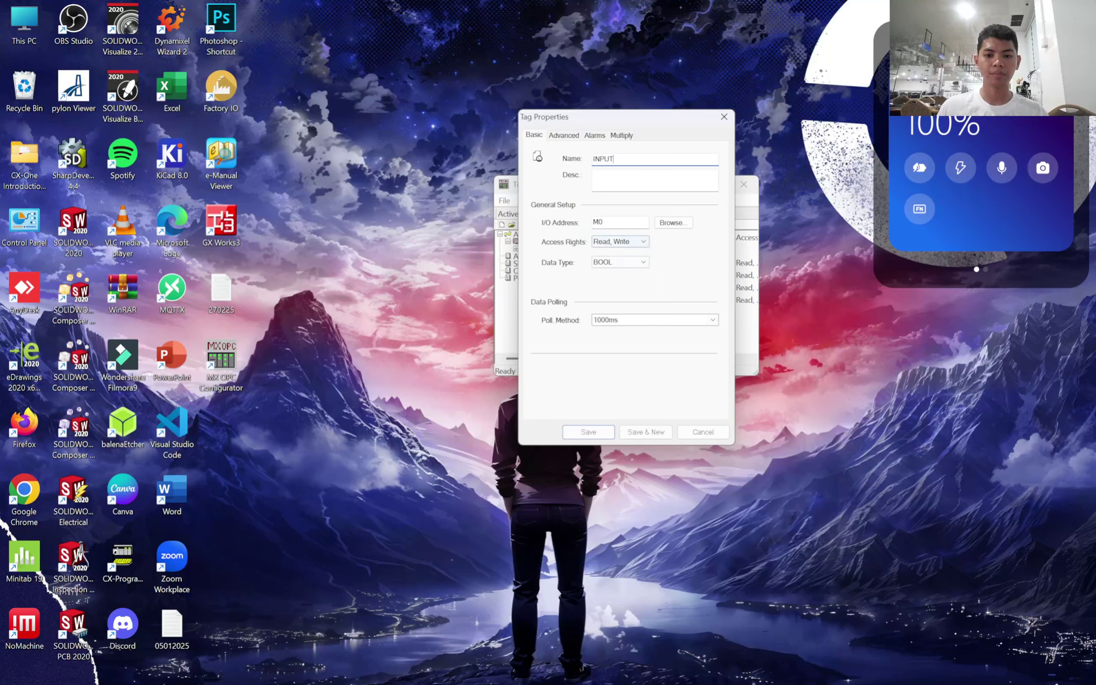
pyautogui.press('Tab')
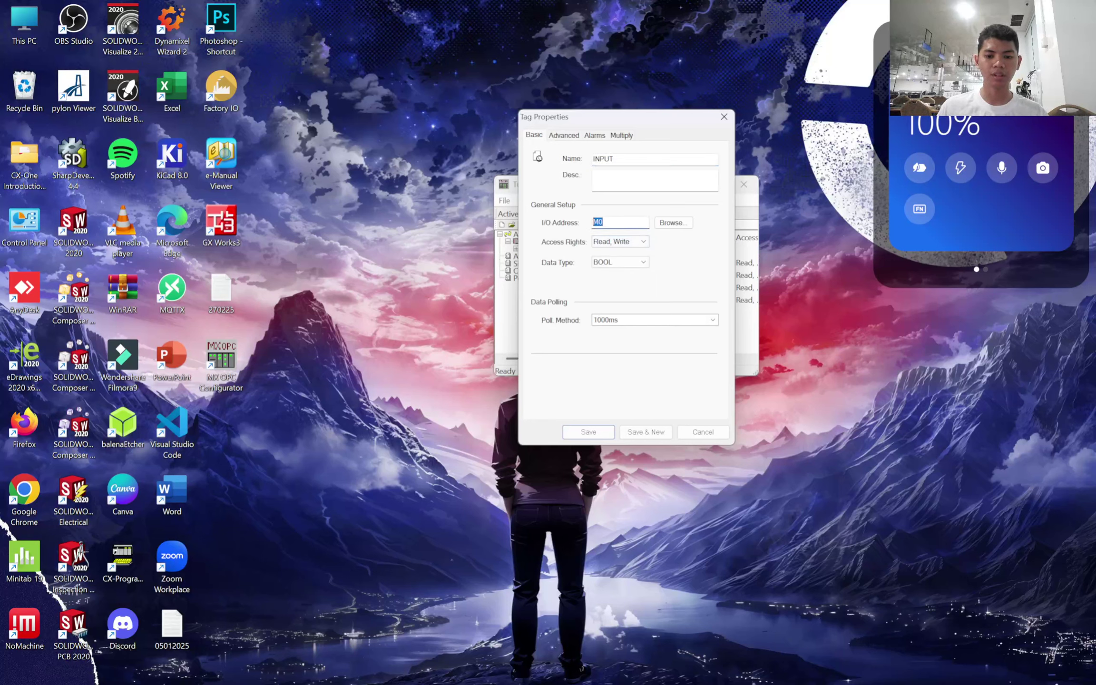
pyautogui.write('X3')
pyautogui.press('Return')
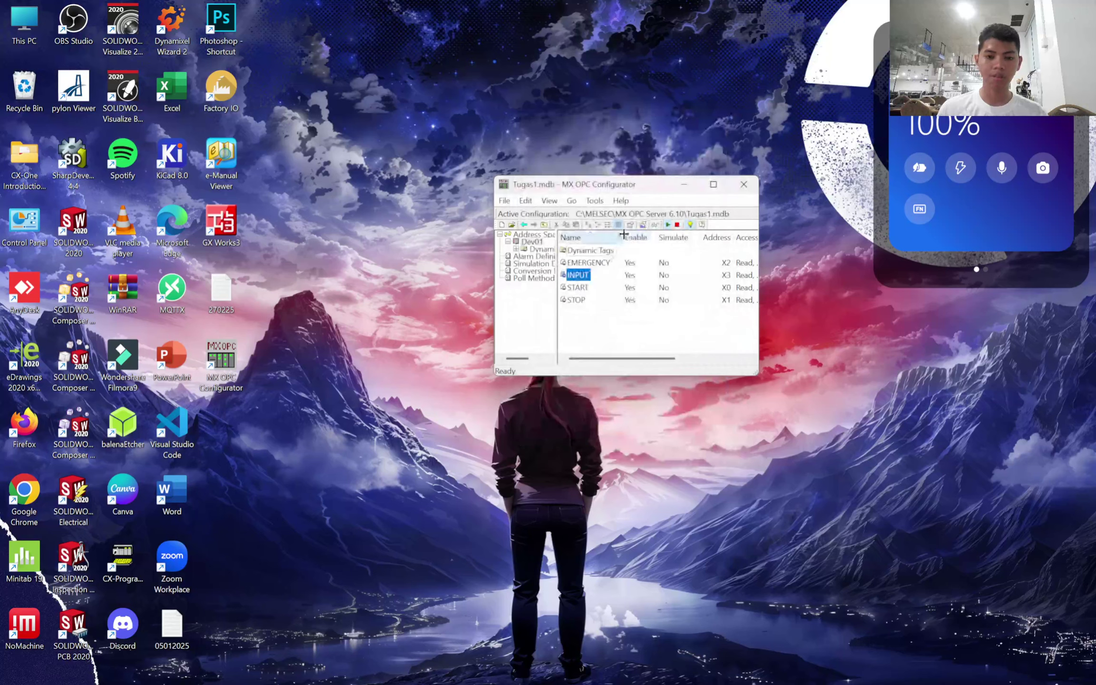
# Add a data tag named OUPUT with I/O address X4 to Dev01.
pyautogui.rightClick(666, 339)
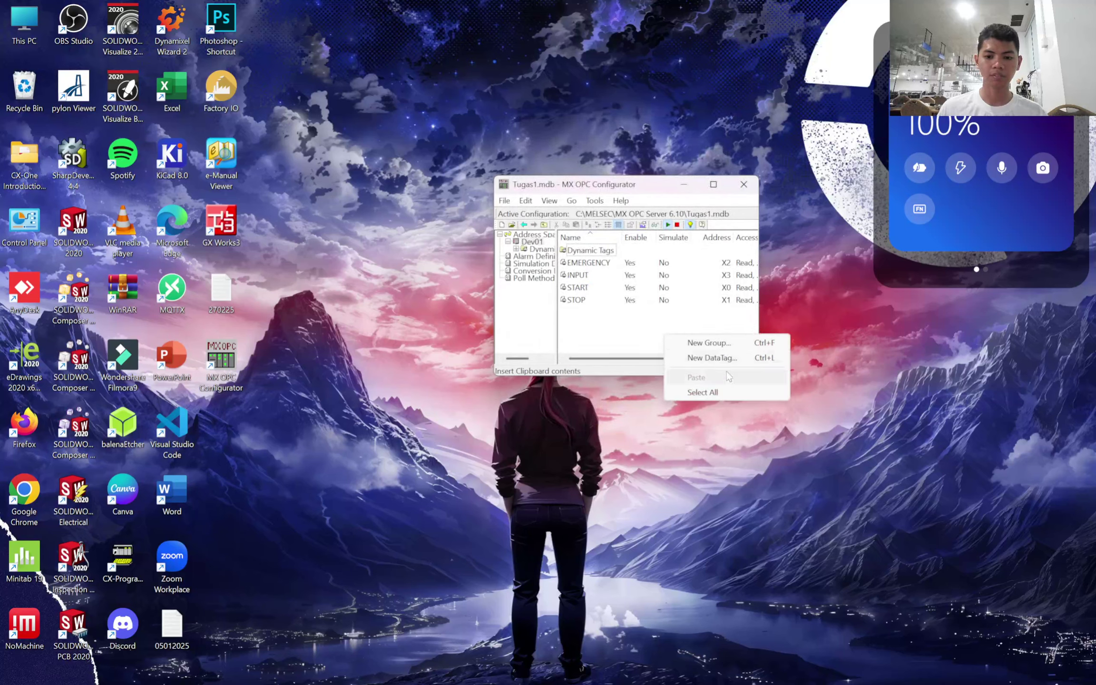
pyautogui.click(738, 357)
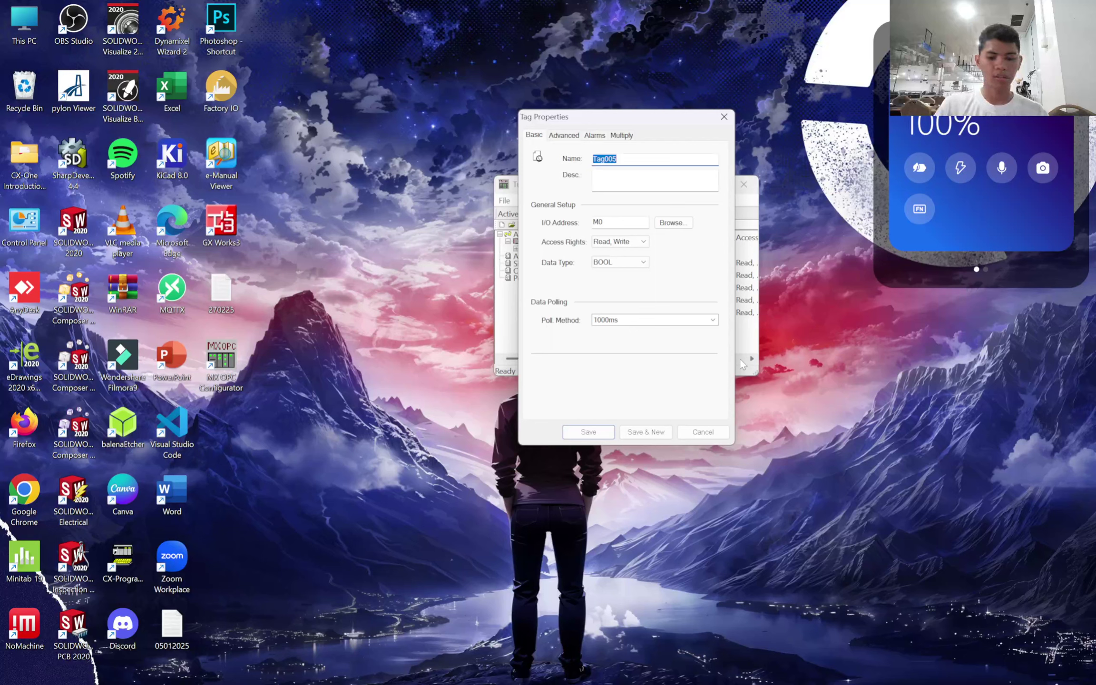
pyautogui.write('OUPUT')
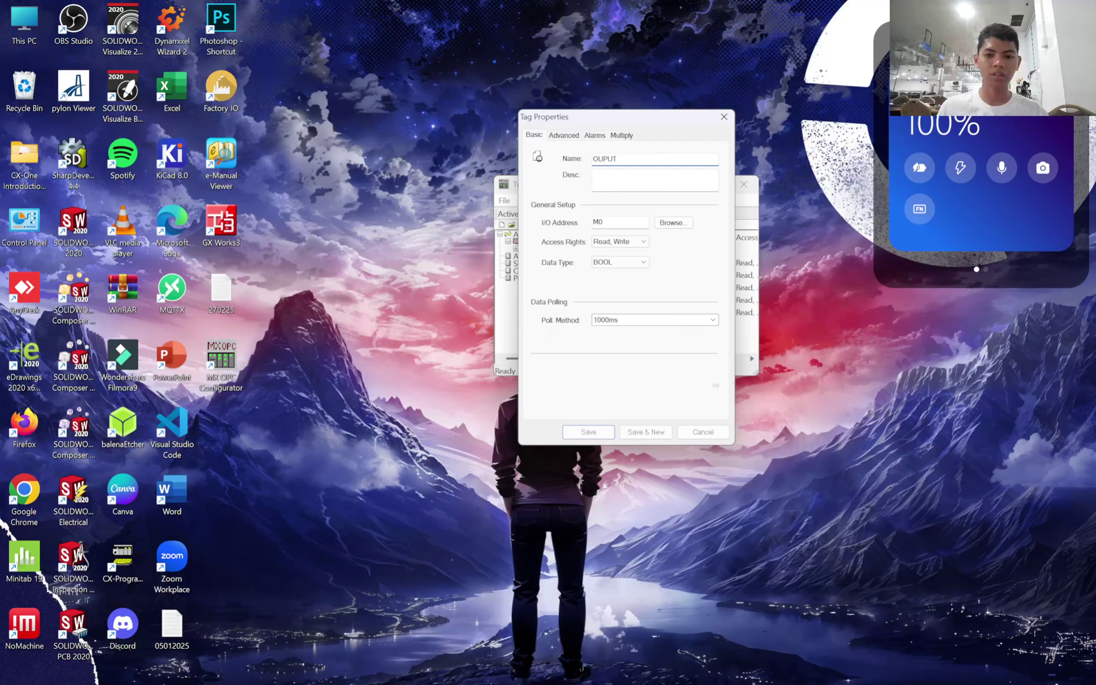
pyautogui.press('Tab')
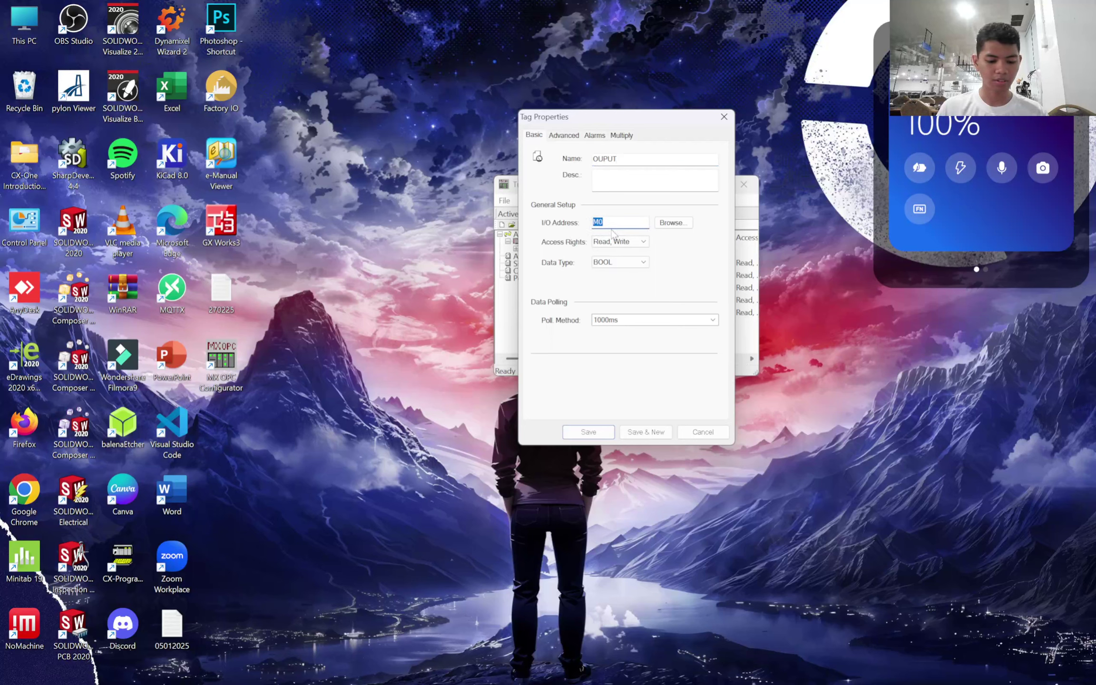
pyautogui.write('X4')
pyautogui.press('Return')
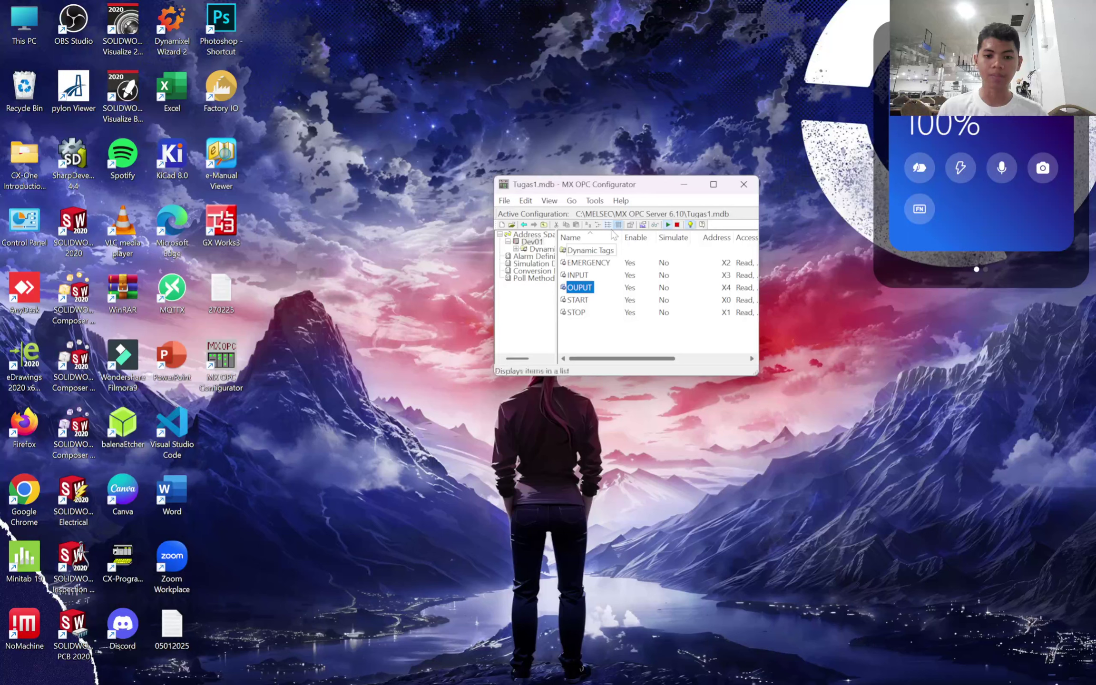
# Add a data tag named CONVEYOR with I/O address Y0 to Dev01.
pyautogui.rightClick(619, 329)
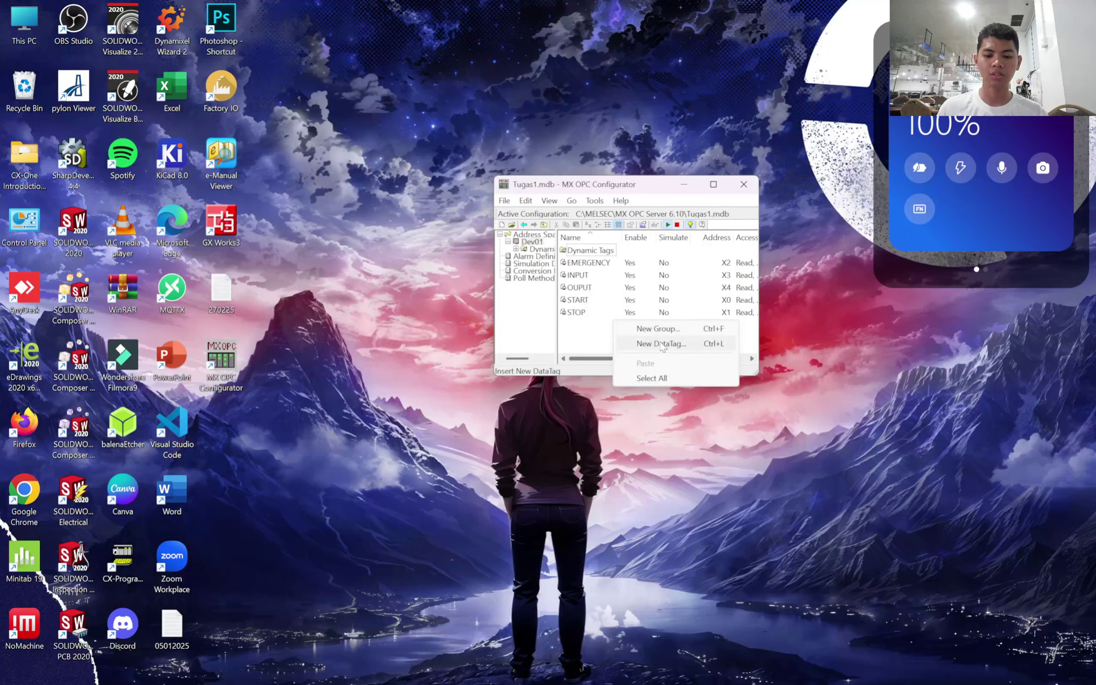
pyautogui.click(661, 345)
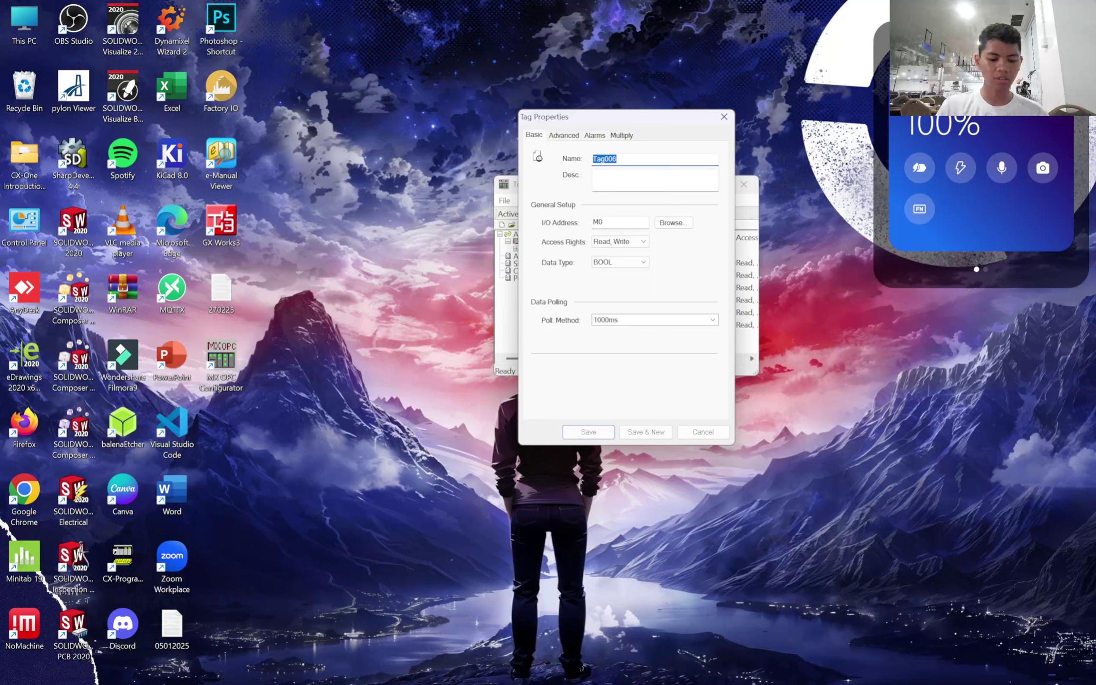
pyautogui.write('CONVEYOR')
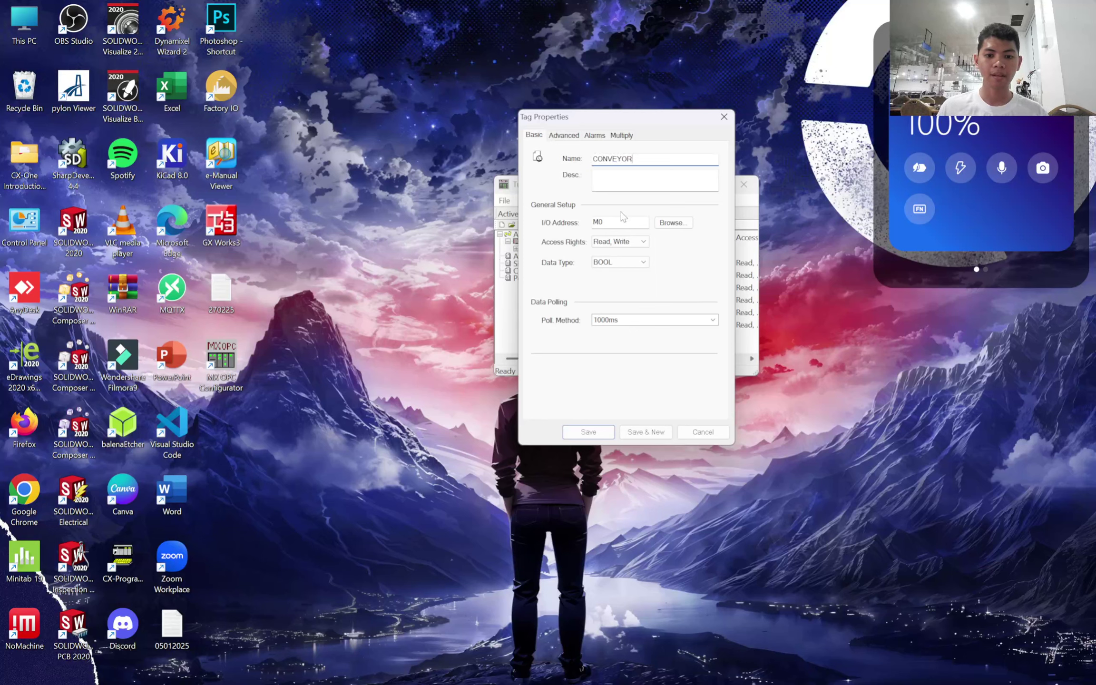
pyautogui.doubleClick(619, 221)
pyautogui.write('Y0')
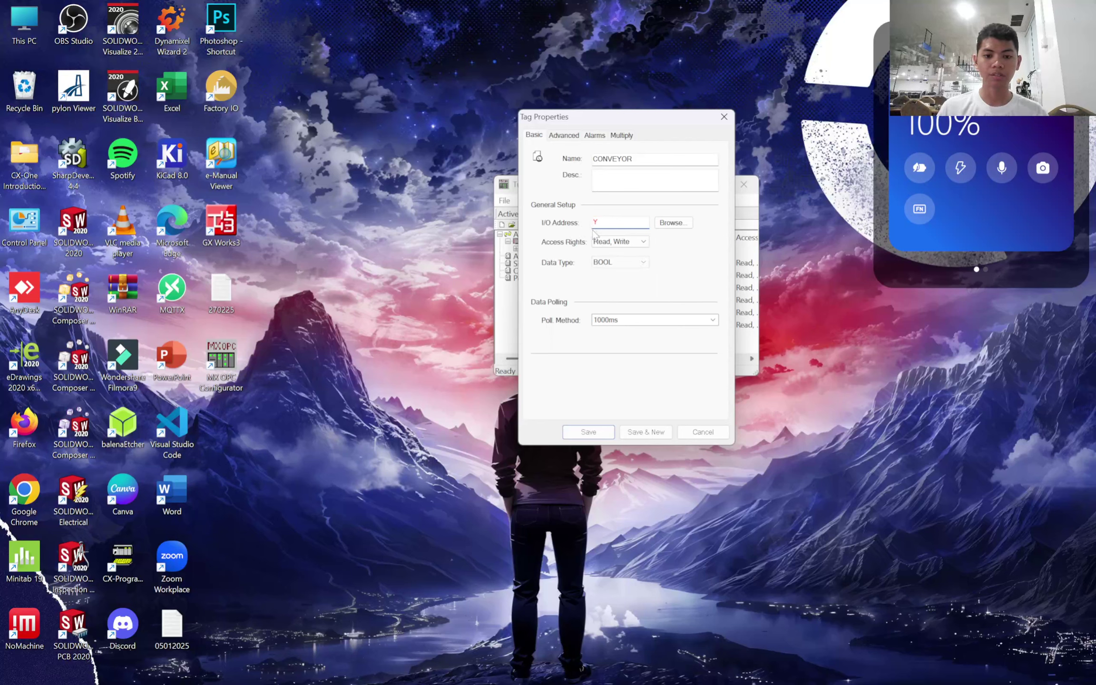
pyautogui.press('Return')
# Add a data tag named EMITTER with I/O address Y1 to Dev01.
pyautogui.rightClick(634, 338)
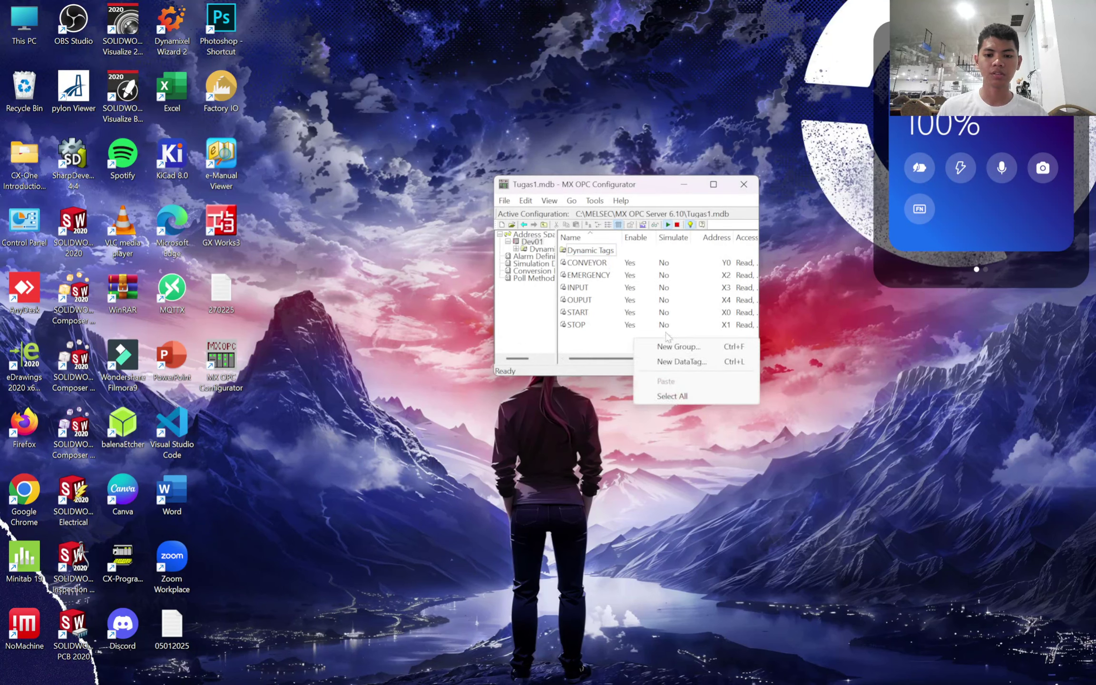
pyautogui.click(659, 361)
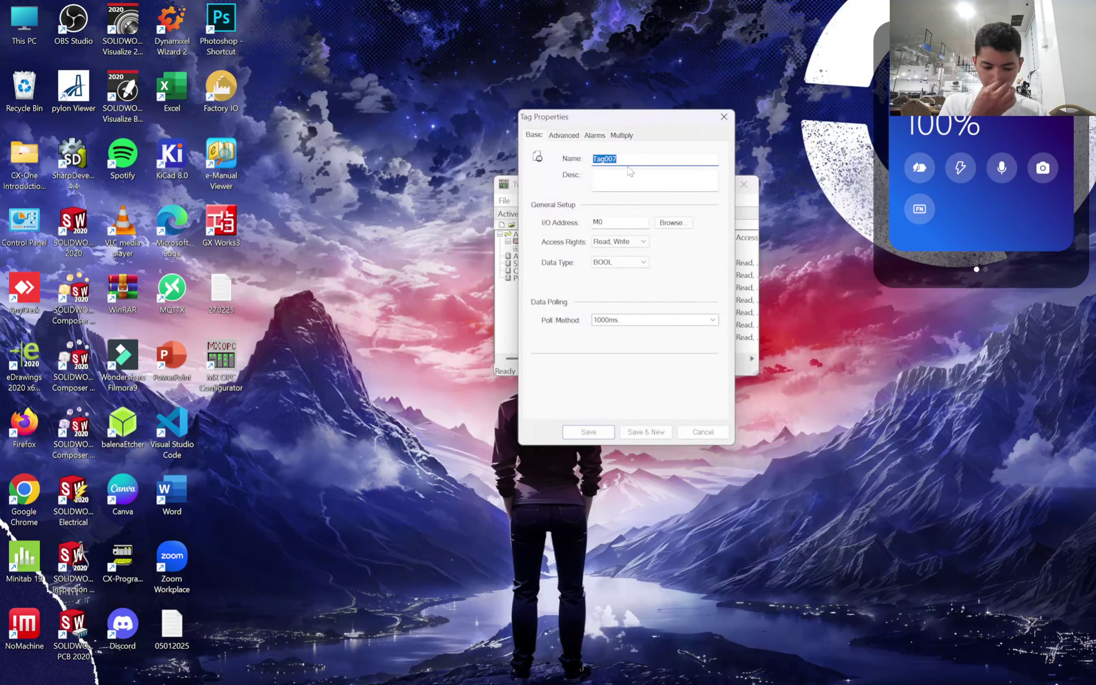
pyautogui.write('EM')
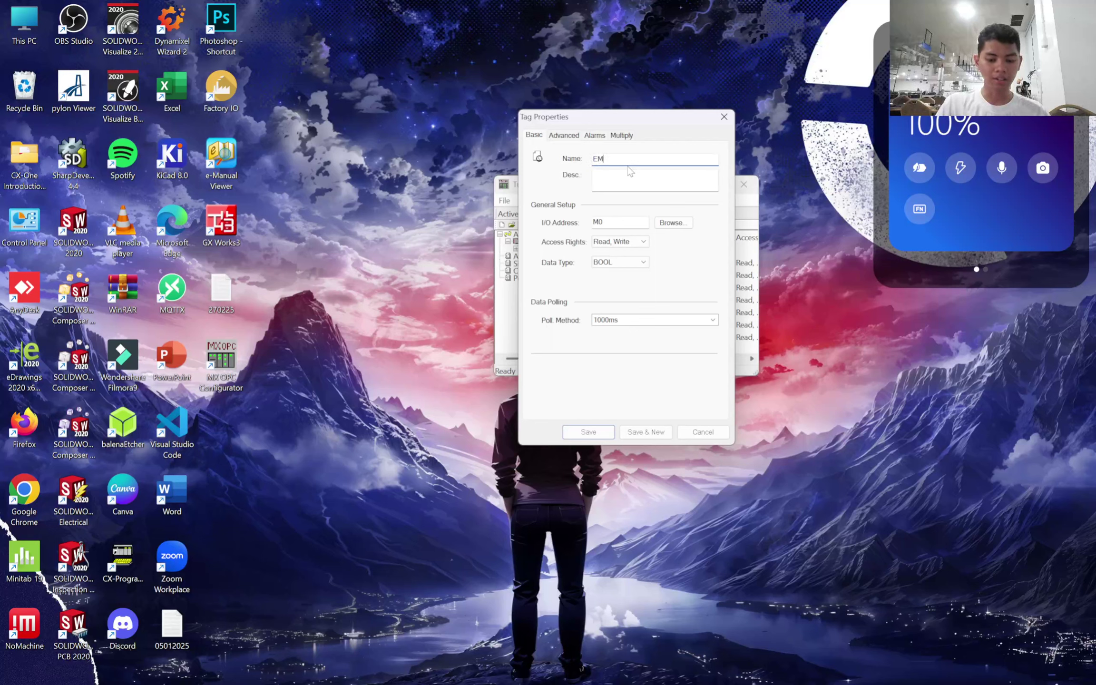
pyautogui.write('ITTER')
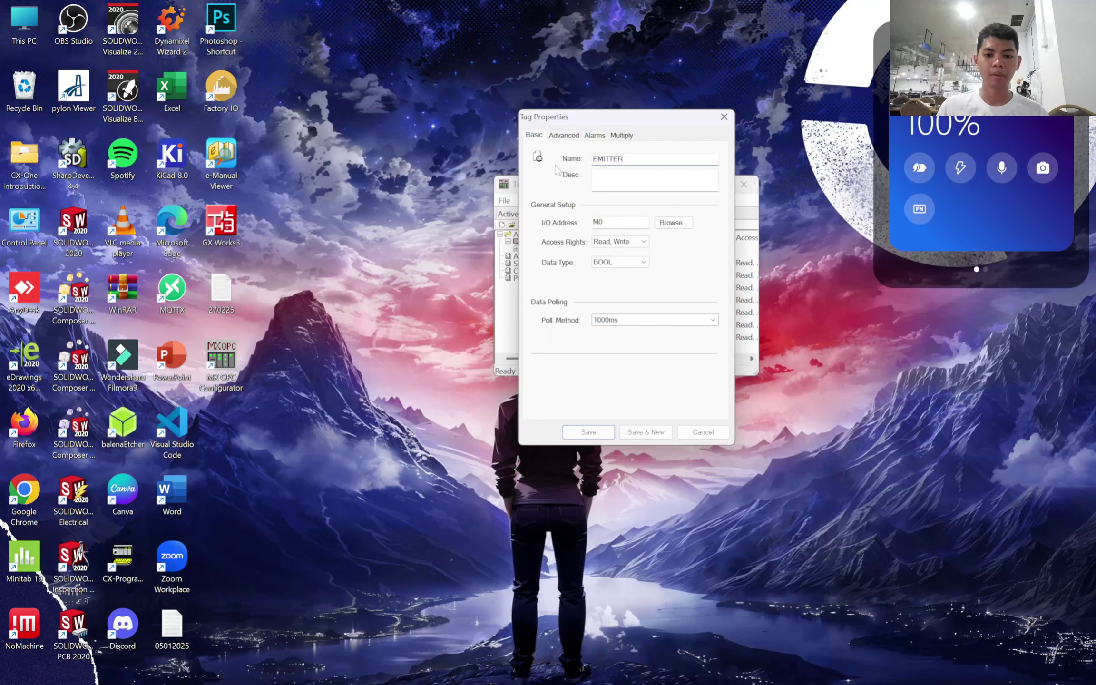
pyautogui.click(603, 222)
pyautogui.hotkey('ctrl', 'a')
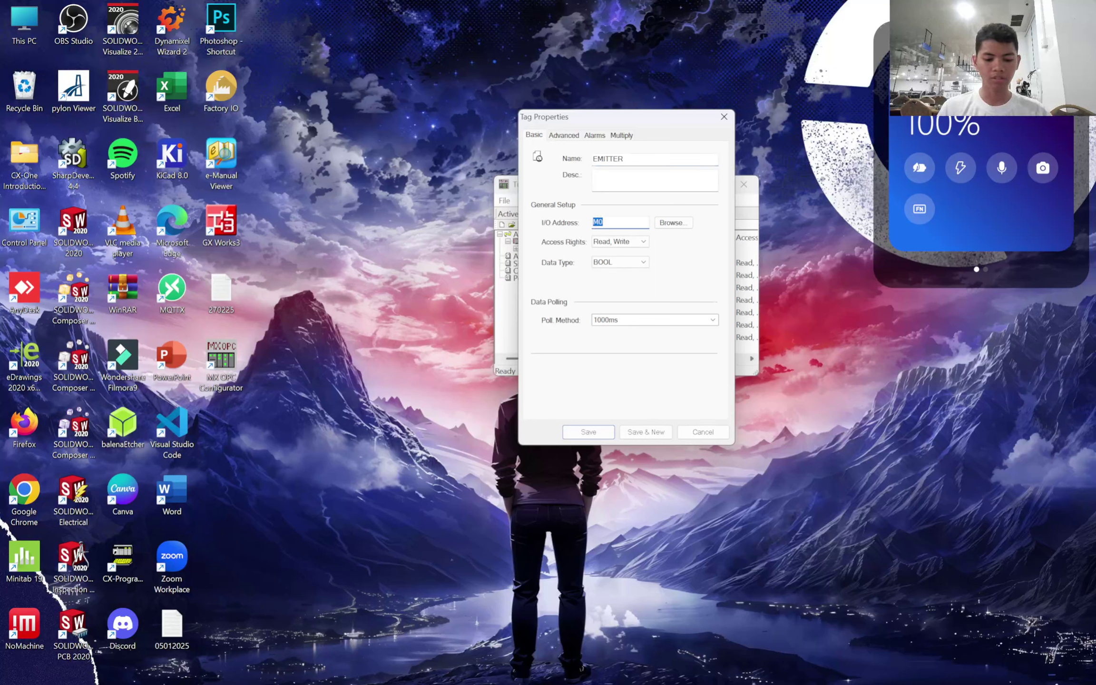
pyautogui.write('I1')
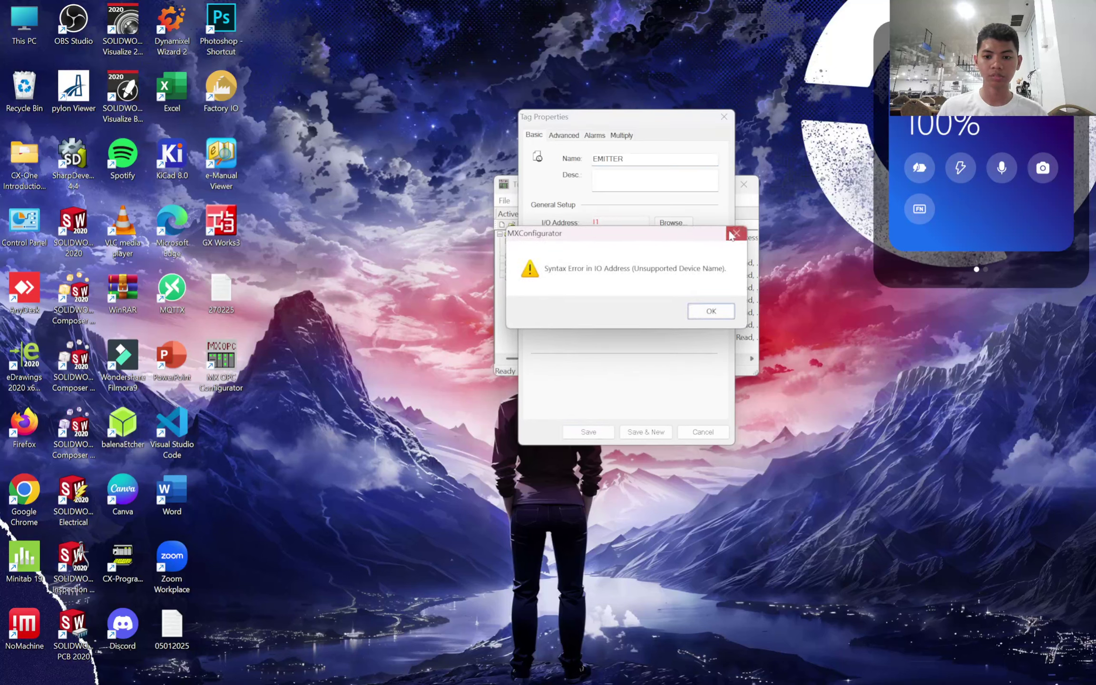
pyautogui.click(736, 233)
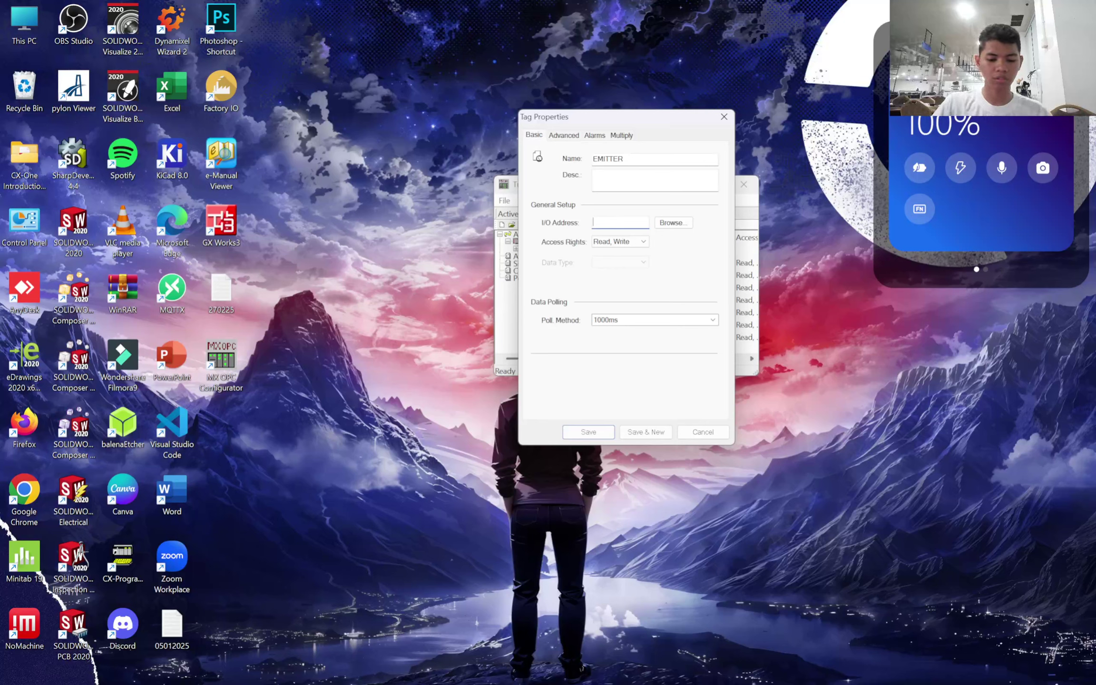
pyautogui.write('Y1')
pyautogui.press('Return')
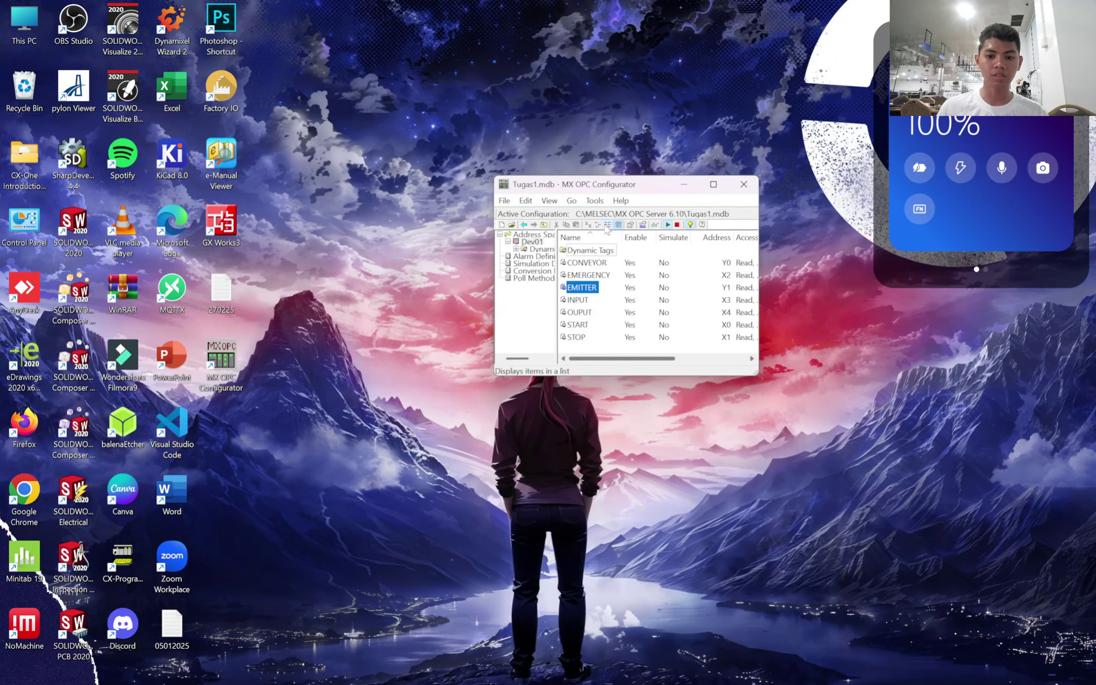
# Add a data tag named REMOVER with I/O address Y2 to Dev01.
pyautogui.rightClick(620, 339)
pyautogui.click(665, 361)
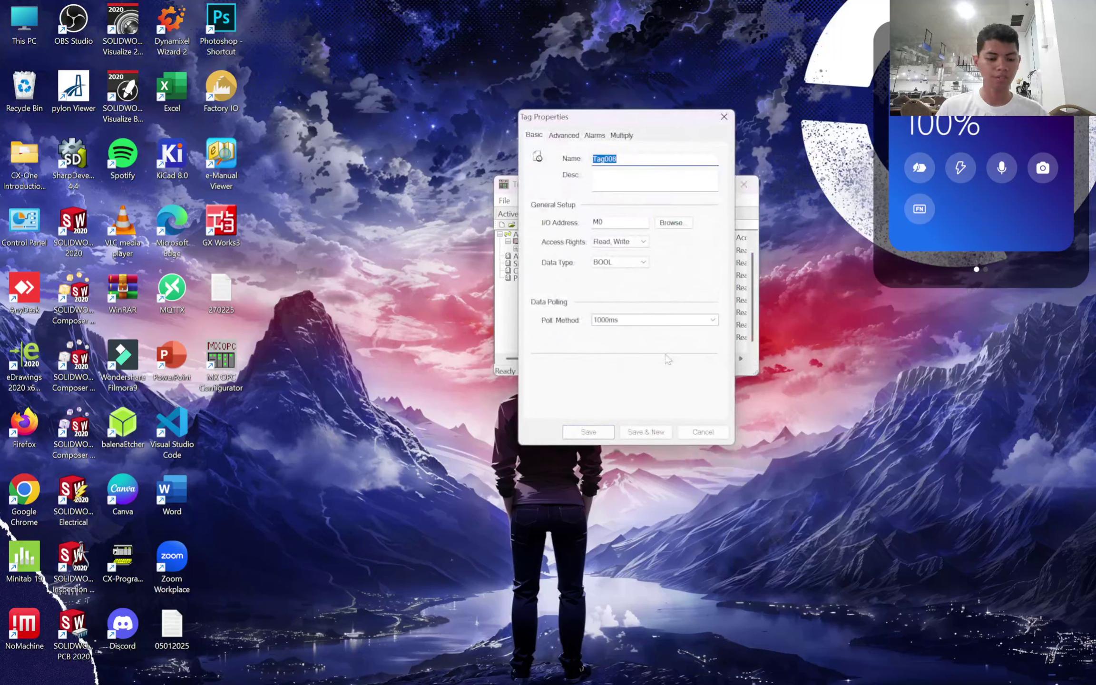
pyautogui.write('REMOVER')
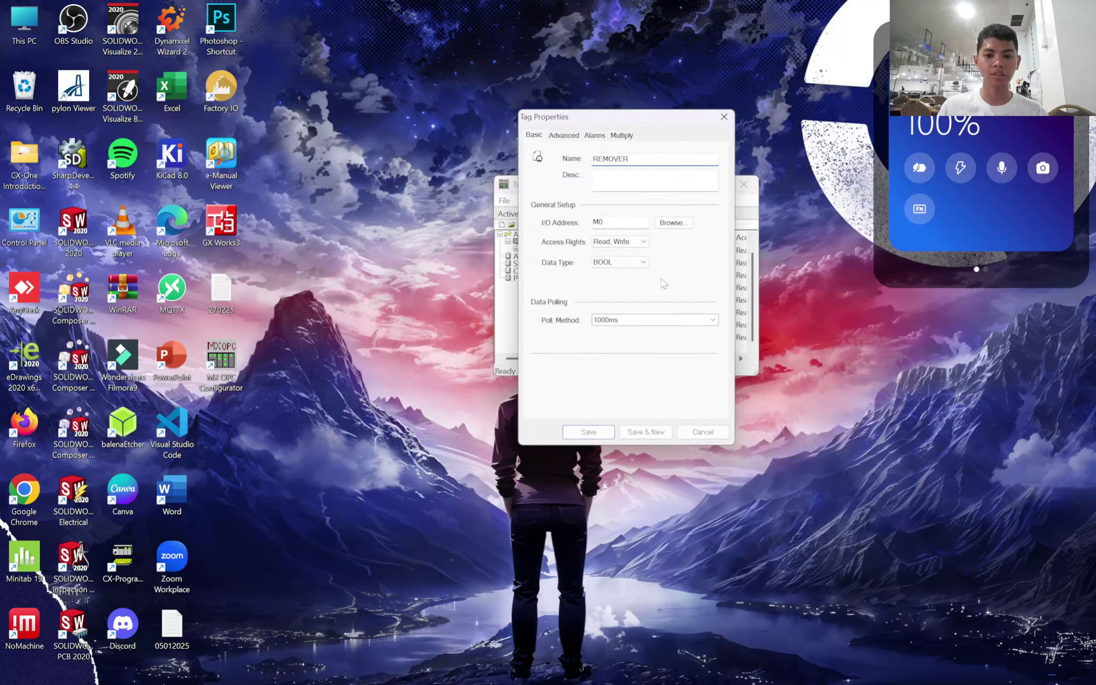
pyautogui.press('Tab')
pyautogui.write('T')
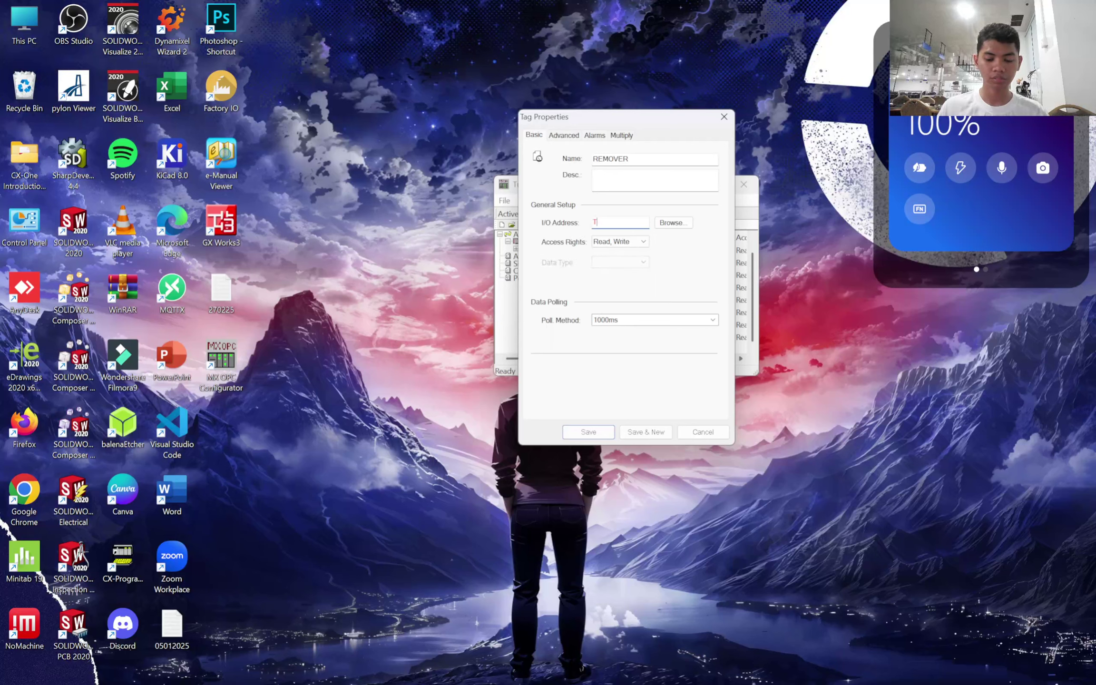
pyautogui.write('2')
pyautogui.press('Return')
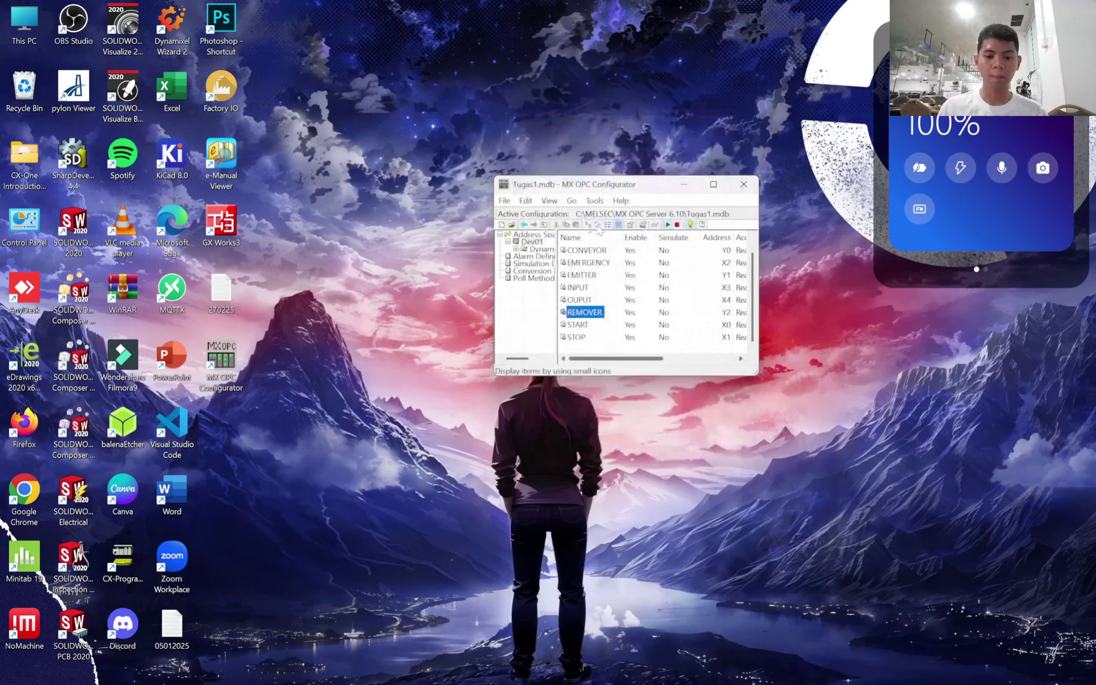
# Add a data tag named GREEN_LAMP with I/O address Y3 to Dev01.
pyautogui.rightClick(600, 349)
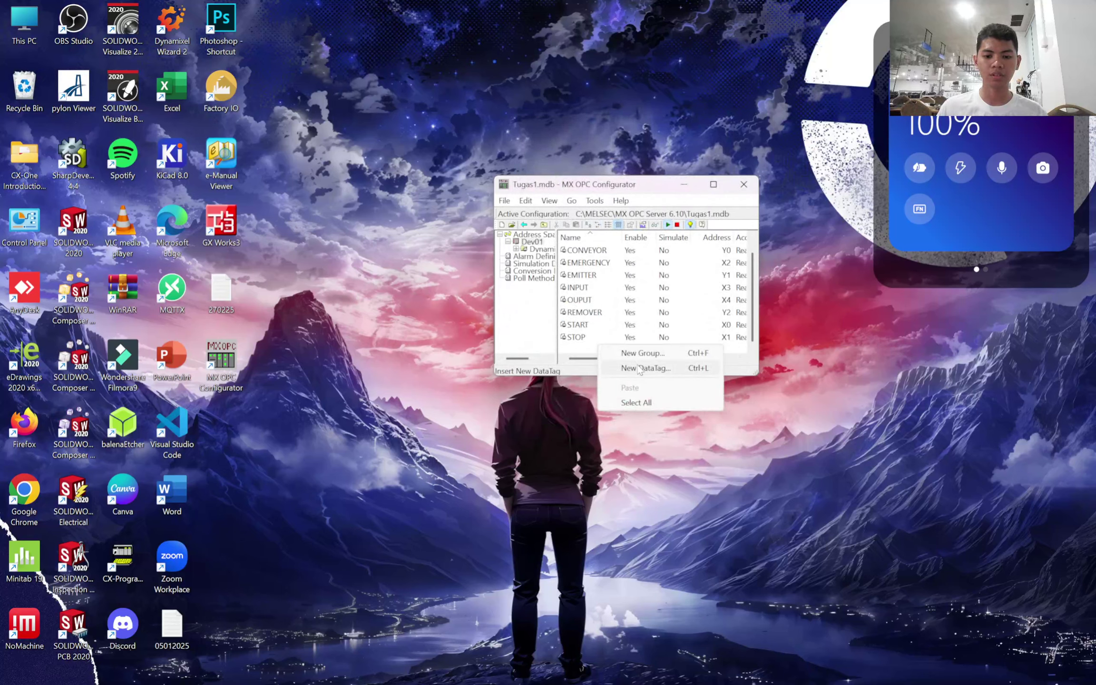
pyautogui.click(637, 367)
pyautogui.write('G')
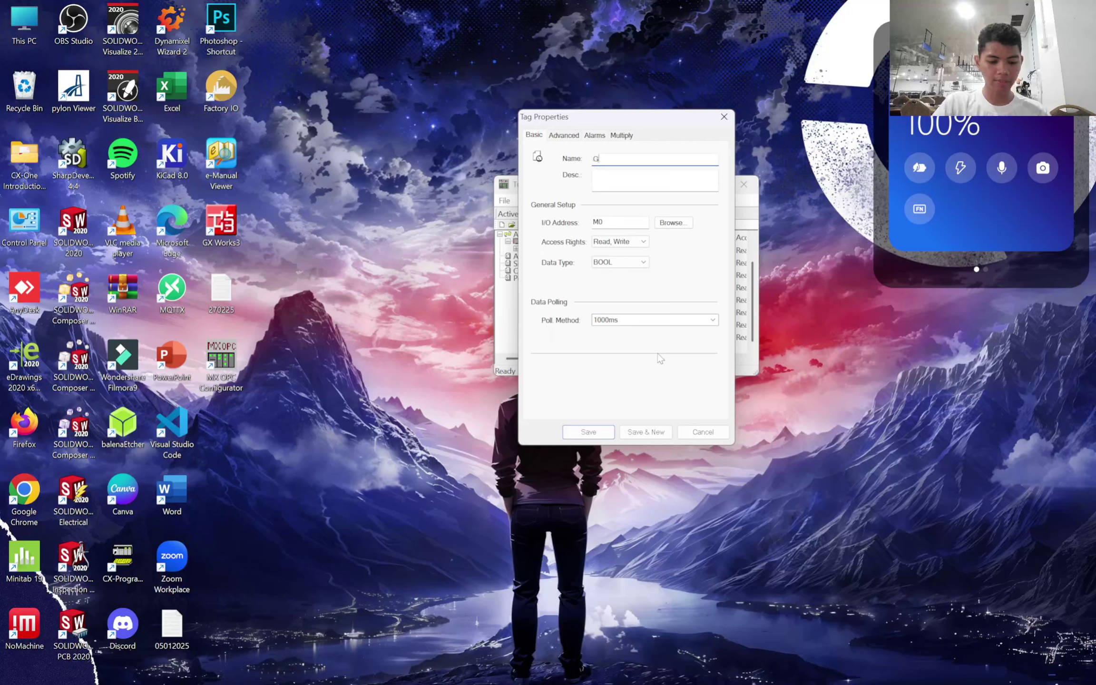
pyautogui.write('REEN_M')
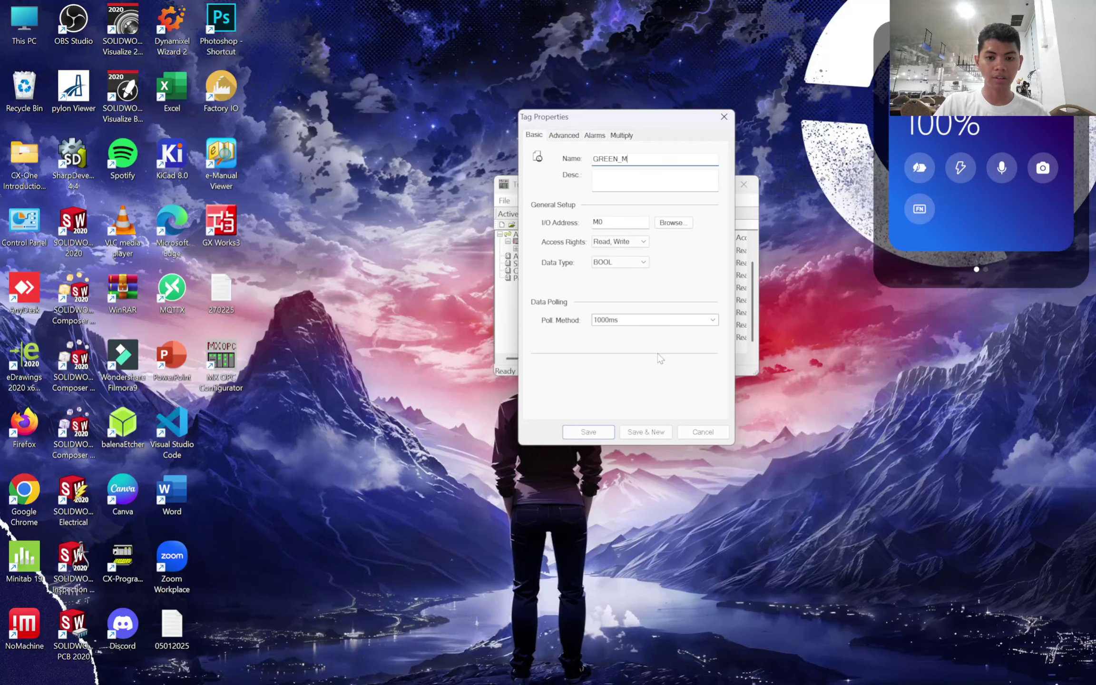
pyautogui.press('BackSpace')
pyautogui.write('LAMP')
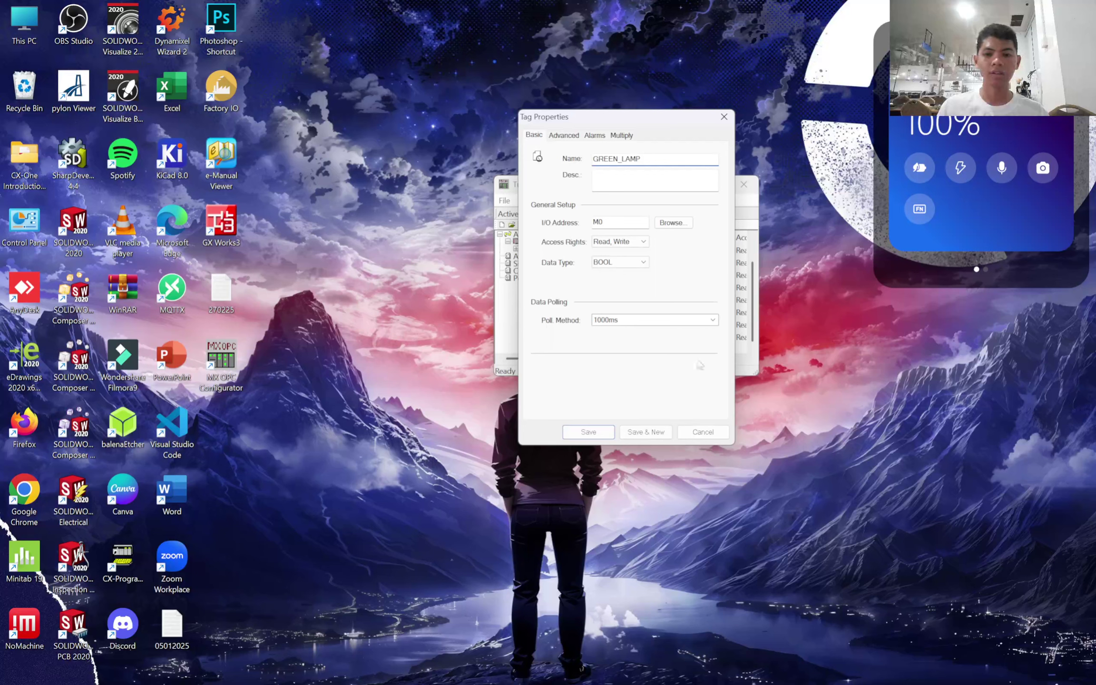
pyautogui.moveTo(603, 222); pyautogui.dragTo(579, 225)
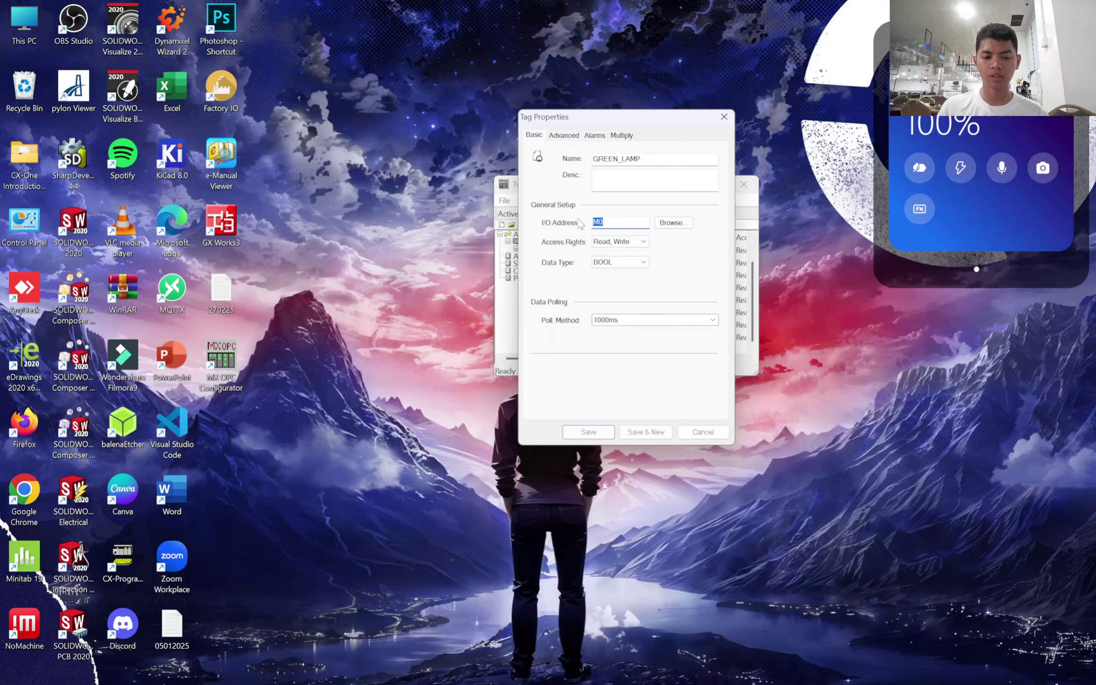
pyautogui.write('Y3')
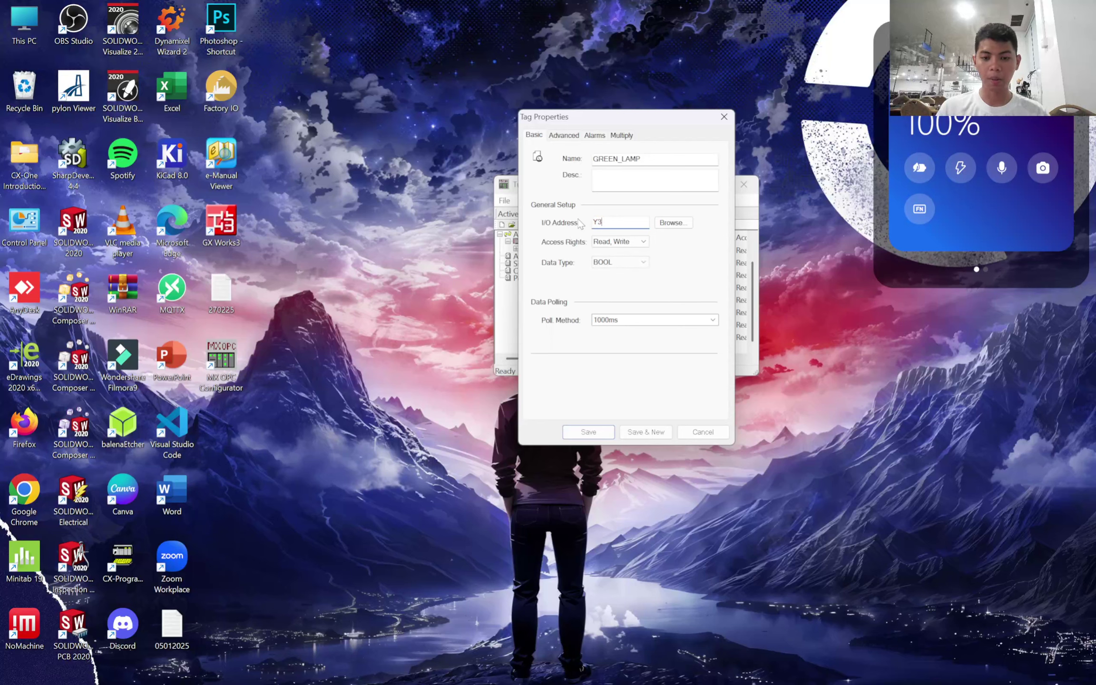
pyautogui.press('Return')
# Add a data tag named YOLLOW_LAMP with I/O address Y4 to Dev01.
pyautogui.rightClick(617, 348)
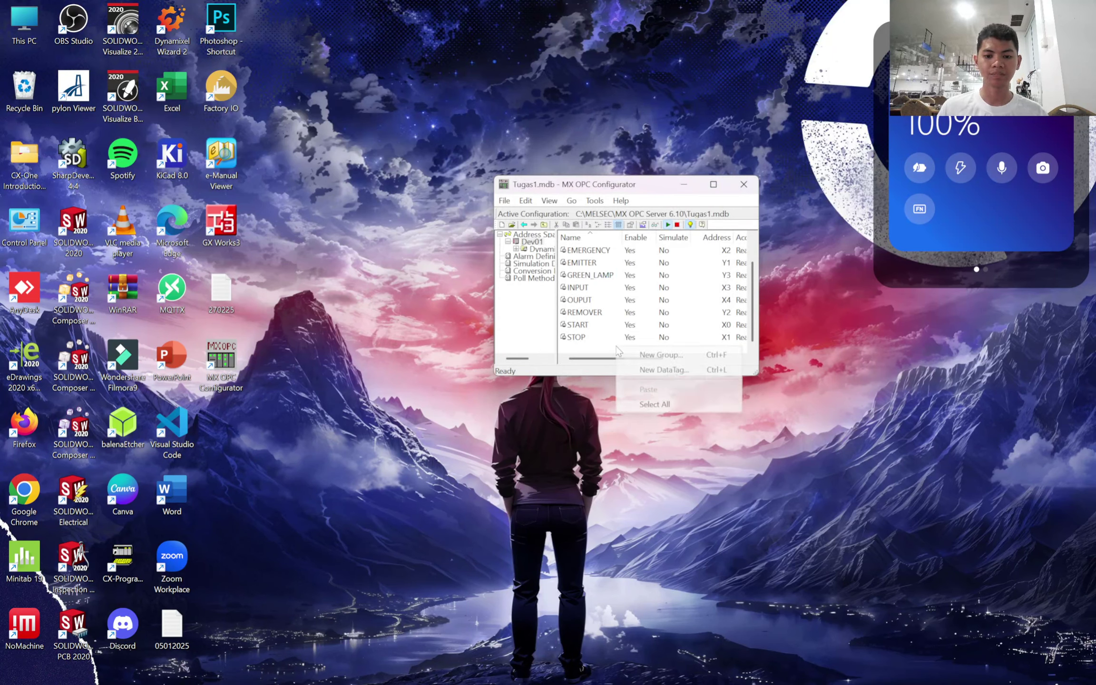
pyautogui.click(661, 370)
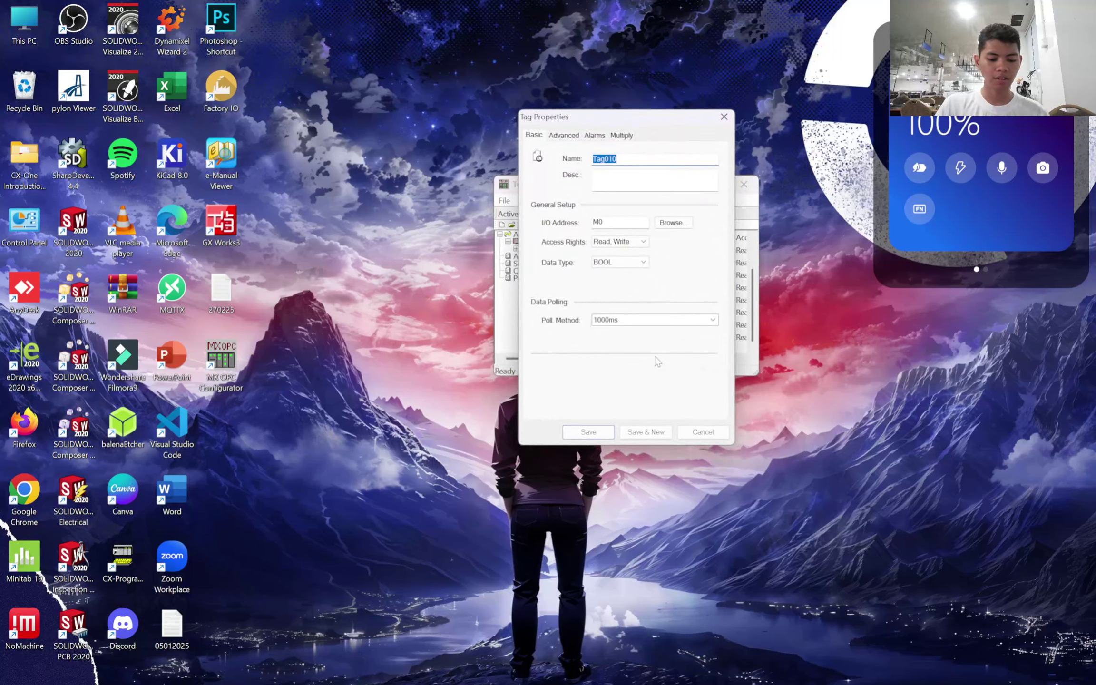
pyautogui.write('YOLLO')
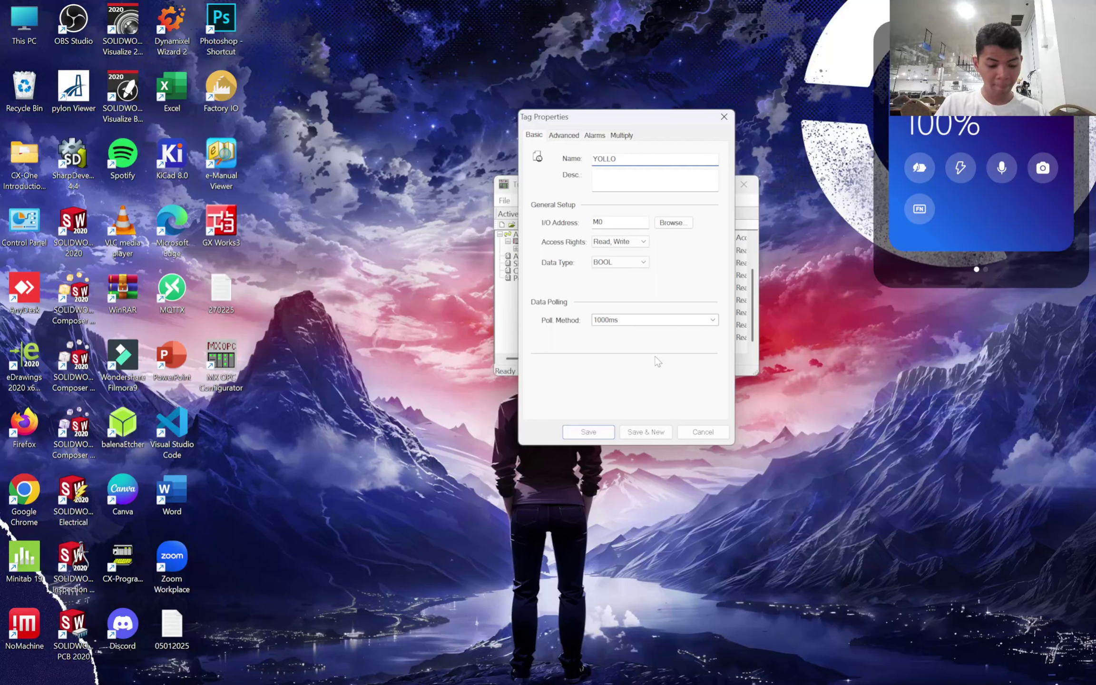
pyautogui.write('W_LA')
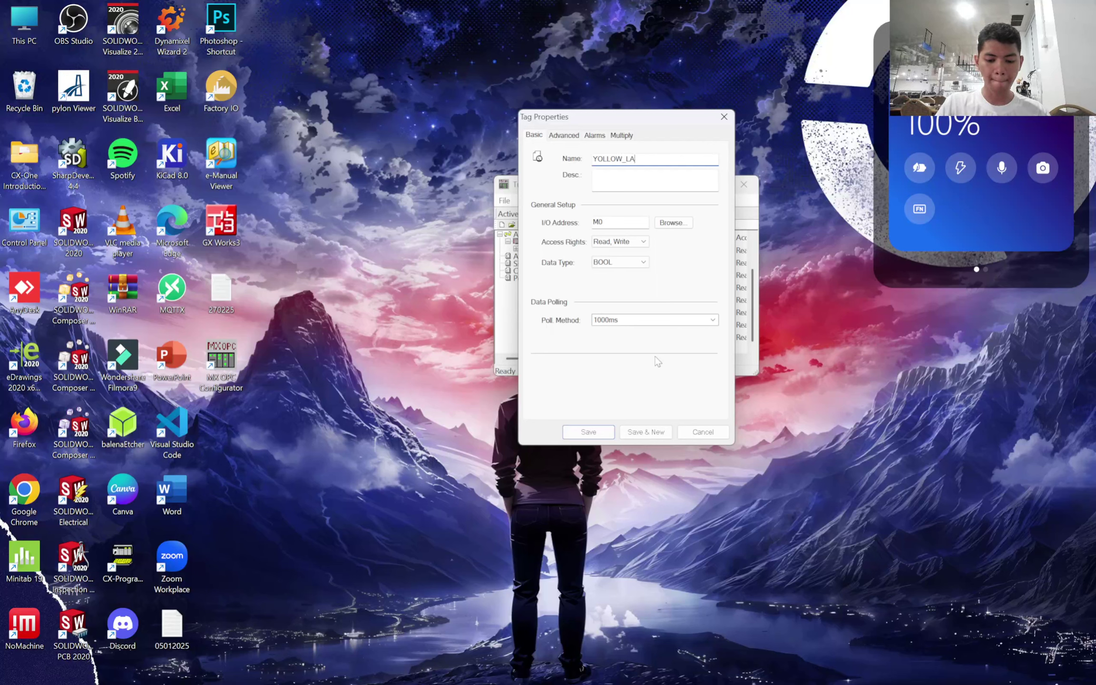
pyautogui.write('MP')
pyautogui.doubleClick(596, 222)
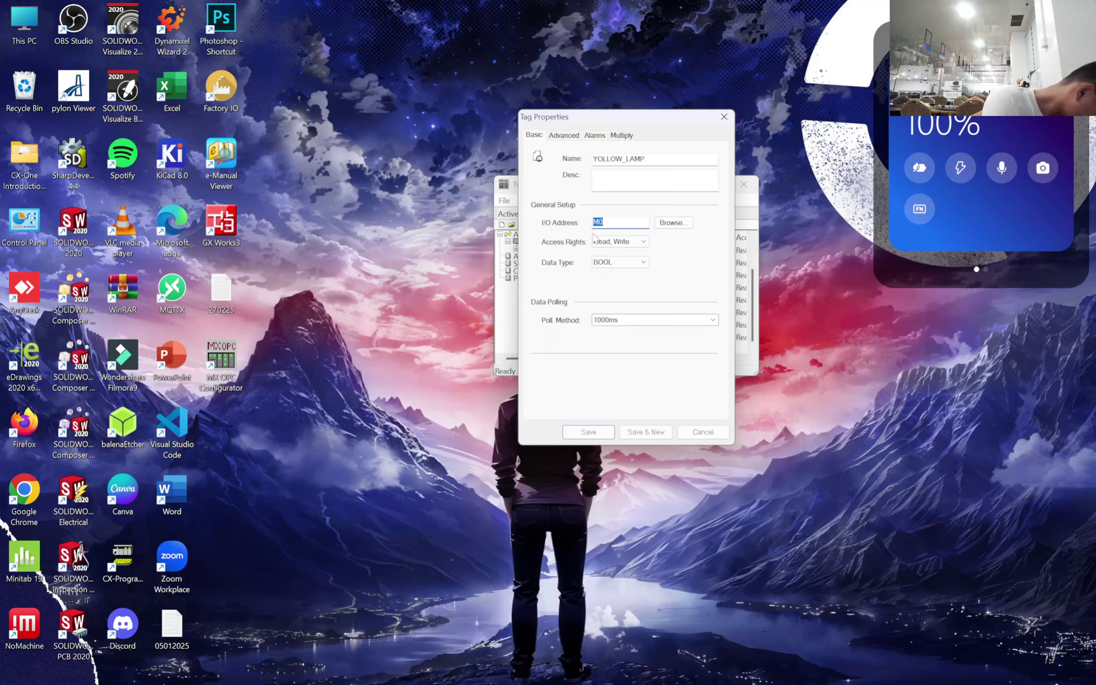
pyautogui.write('Y')
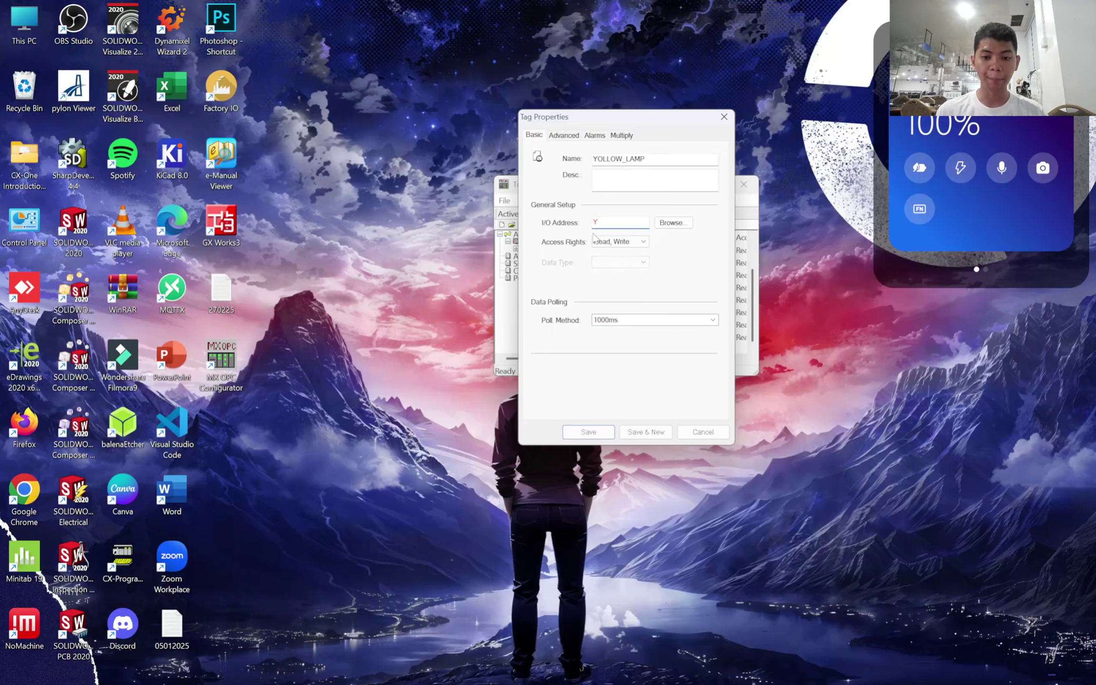
pyautogui.write('4')
pyautogui.press('Return')
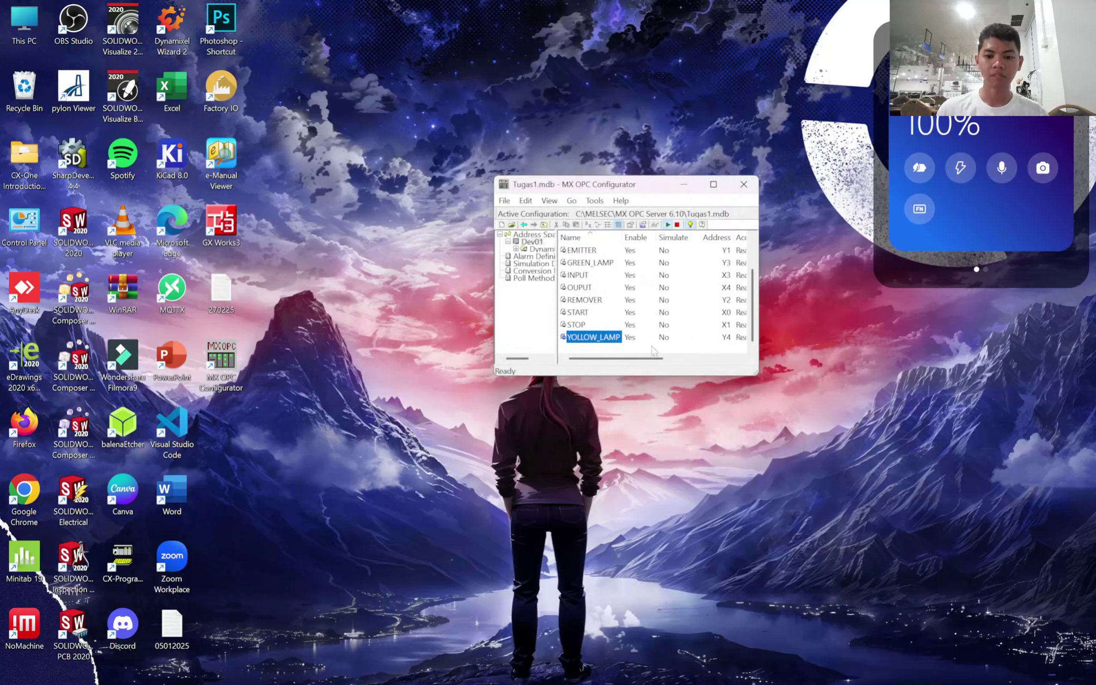
# Add a data tag named RED_LAMP with I/O address Y5 to Dev01.
pyautogui.rightClick(658, 347)
pyautogui.click(700, 368)
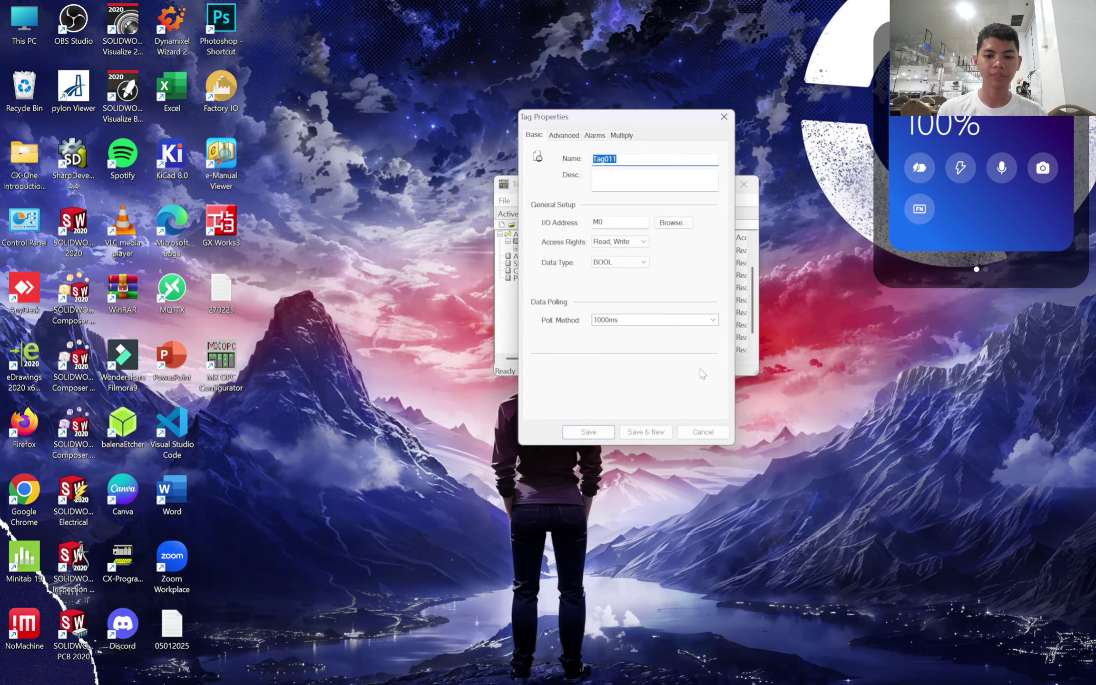
pyautogui.write('RED_L')
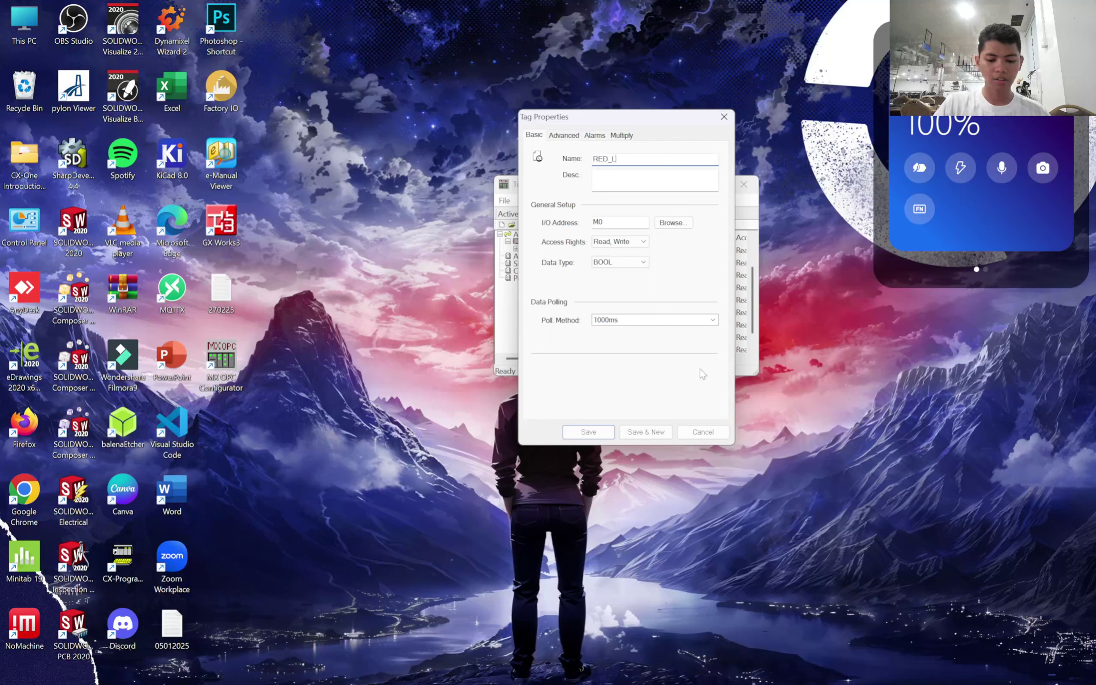
pyautogui.write('AMP')
pyautogui.press('Tab')
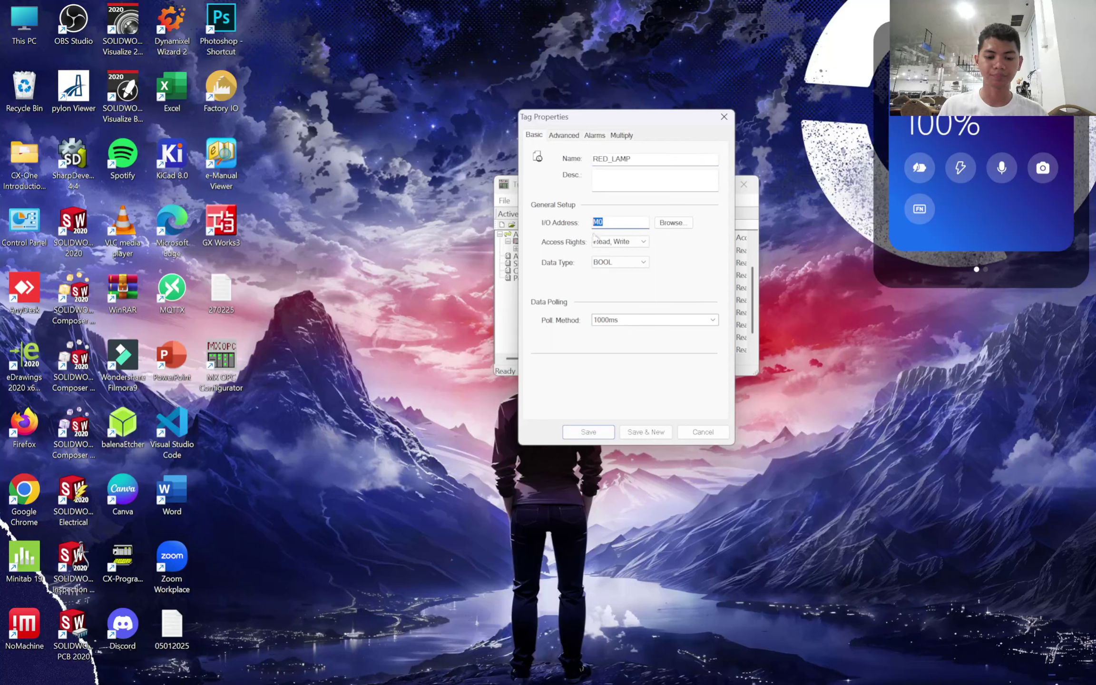
pyautogui.write('Y5')
pyautogui.press('Return')
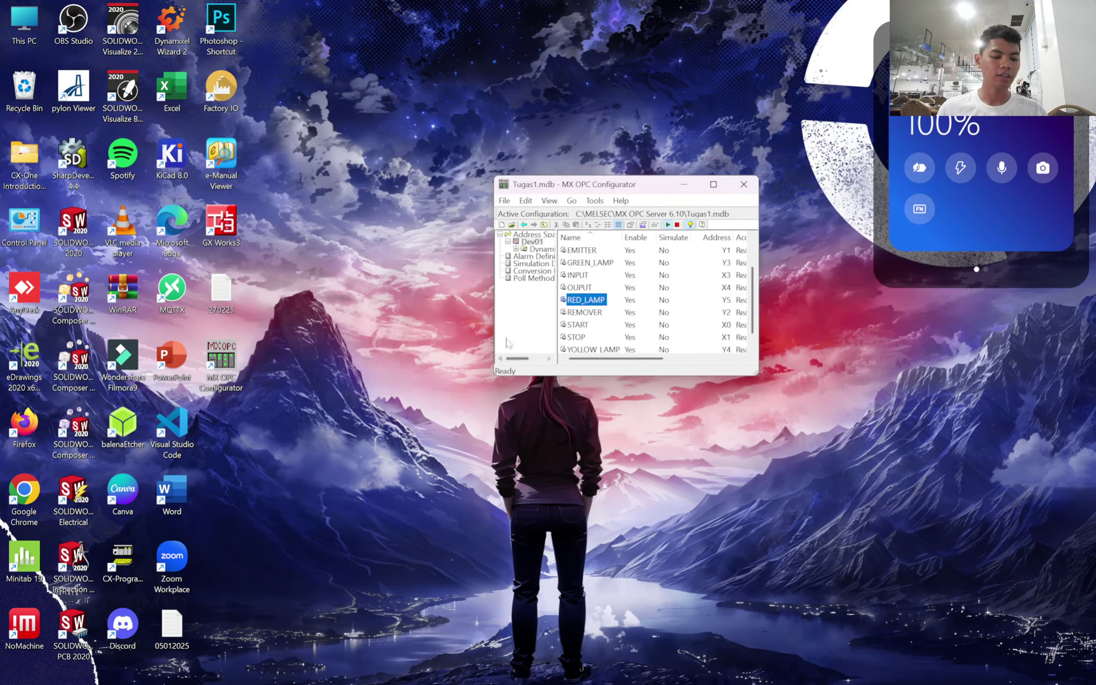
# Switch to Factory I/O and set the scene's driver to OPC Client Data Access.
pyautogui.hotkey('alt', 'Tab')
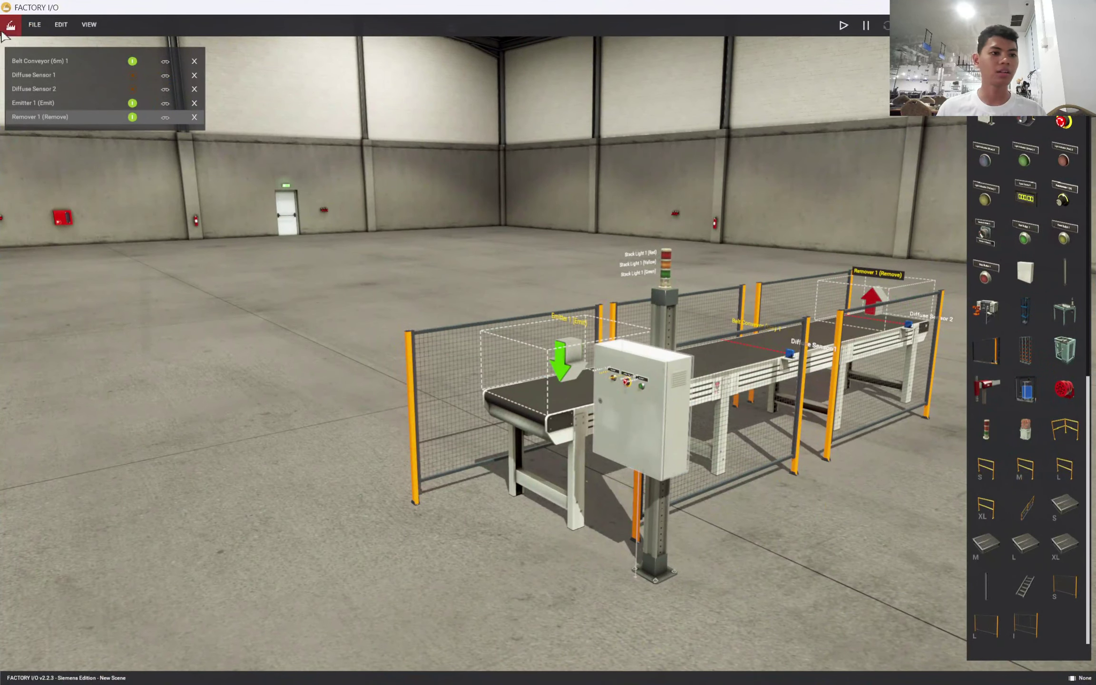
pyautogui.click(35, 24)
pyautogui.press('F4')
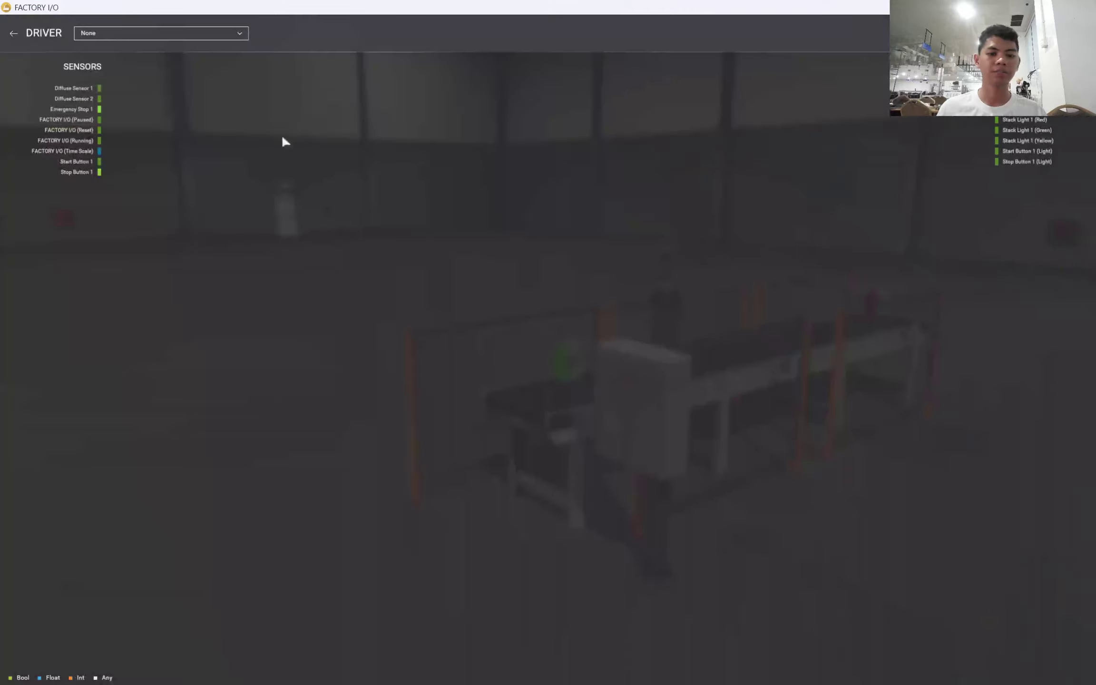
pyautogui.click(208, 33)
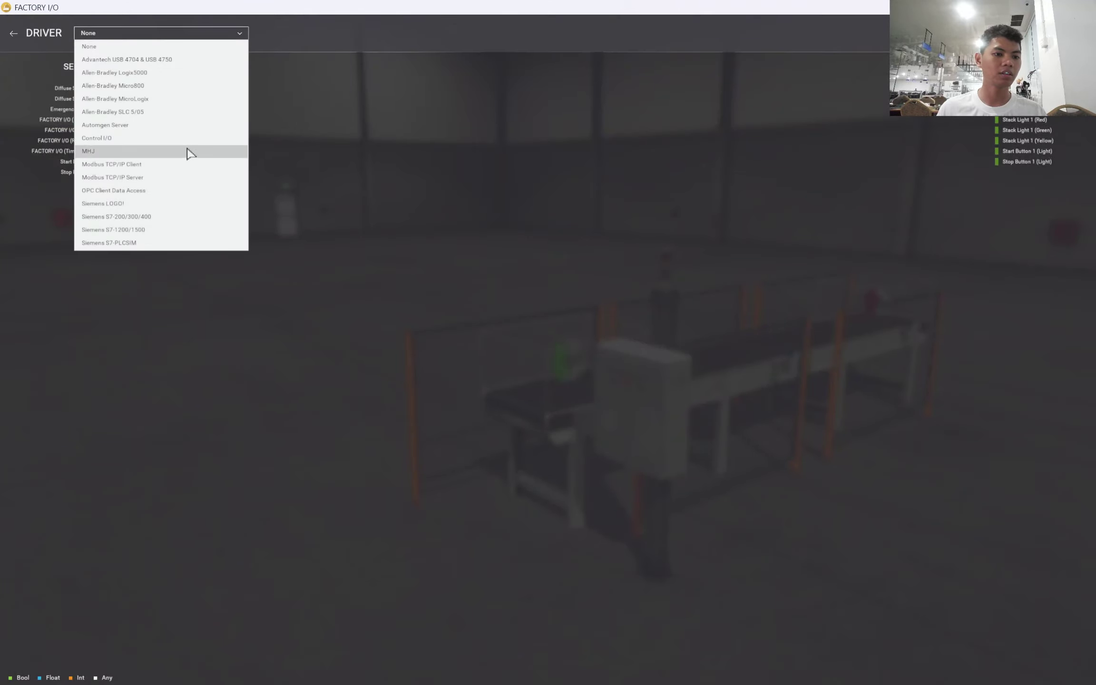
pyautogui.click(175, 190)
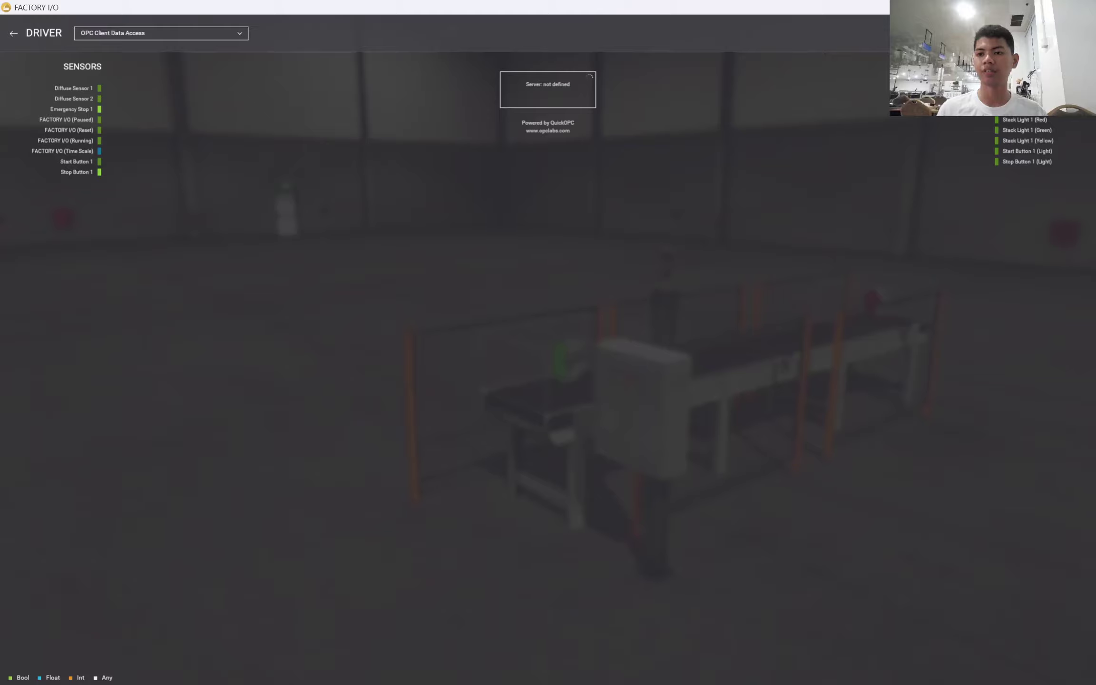
# Configure the driver to use the Mitsubishi.MXOPC.6 OPC server and browse its items.
pyautogui.click(547, 90)
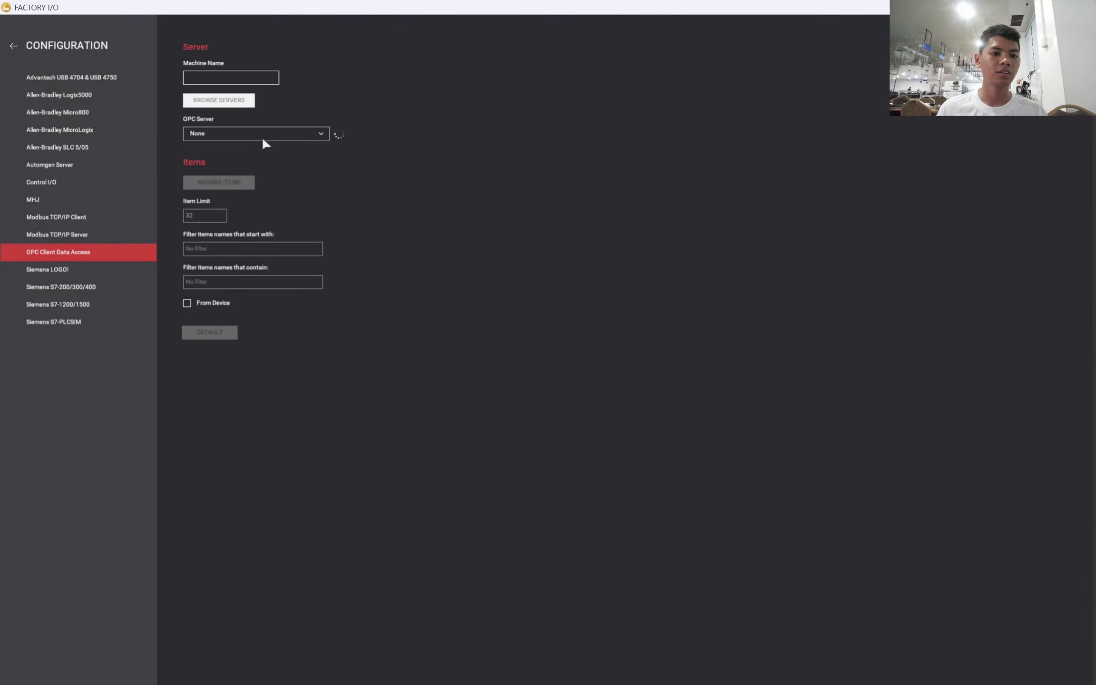
pyautogui.click(262, 135)
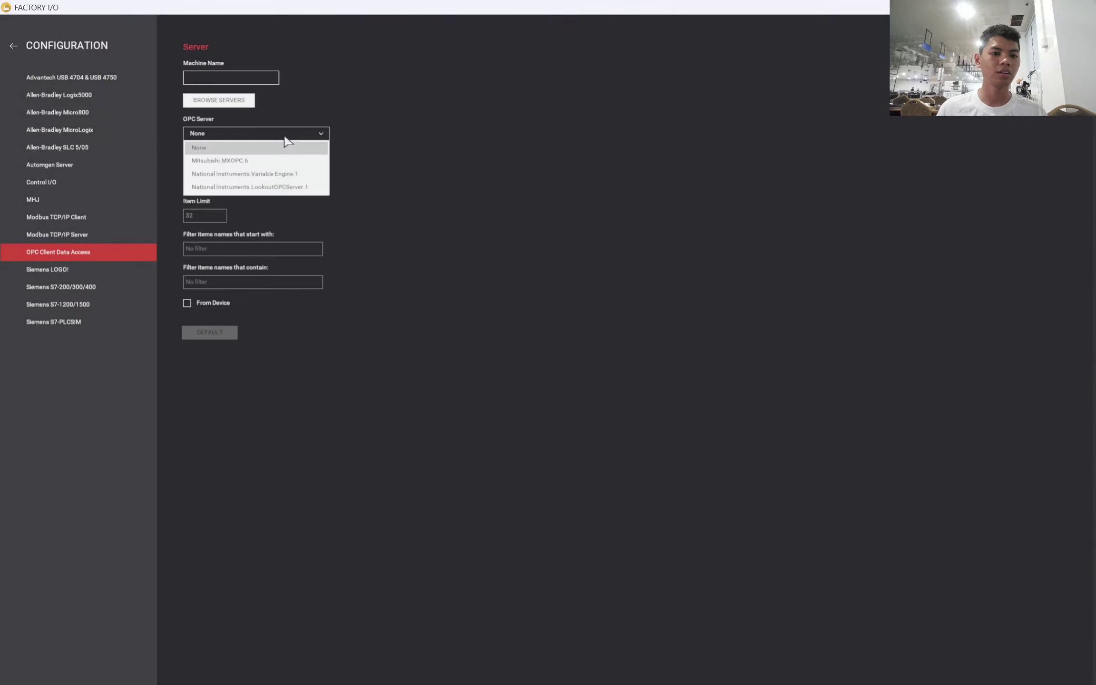
pyautogui.click(274, 161)
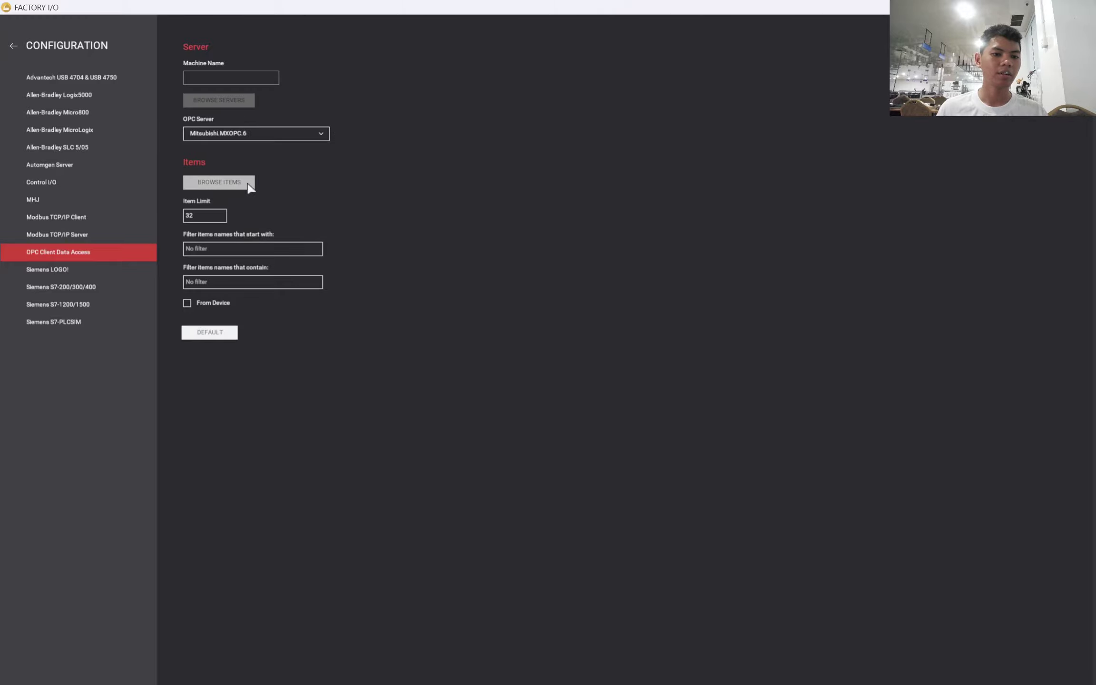
pyautogui.click(244, 185)
pyautogui.click(15, 47)
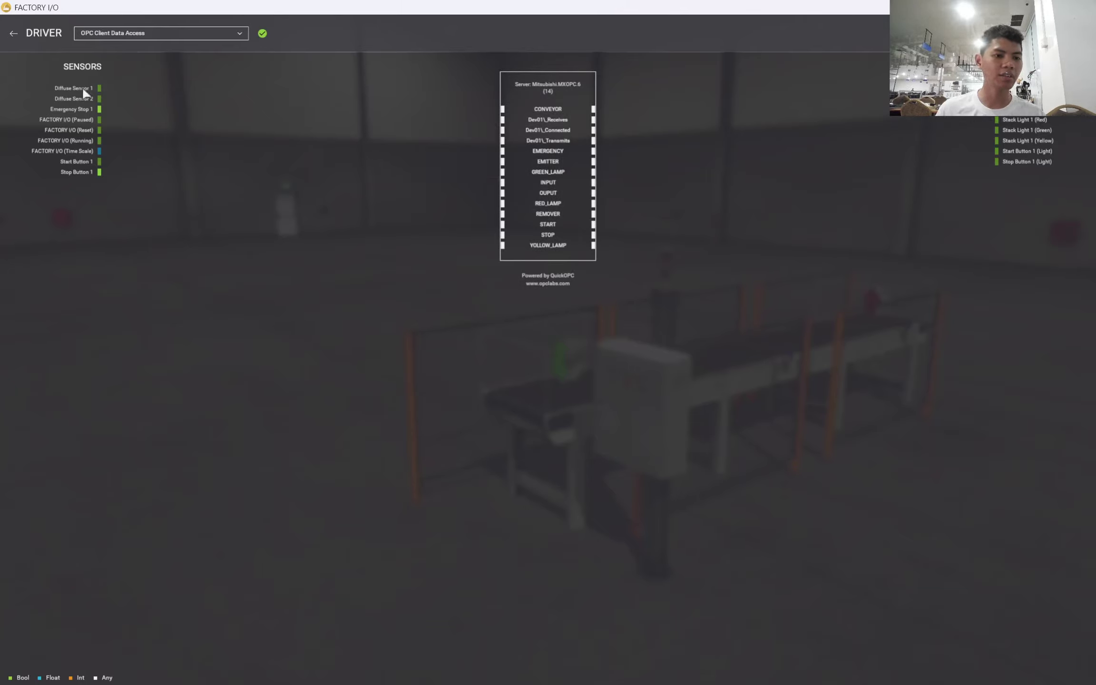
# Map Diffuse Sensor 1 to the INPUT item and Diffuse Sensor 2 to the OUPUT item.
pyautogui.moveTo(96, 89)
pyautogui.mouseDown()
pyautogui.moveTo(339, 106)
pyautogui.moveTo(450, 192)
pyautogui.moveTo(485, 180)
pyautogui.mouseUp()
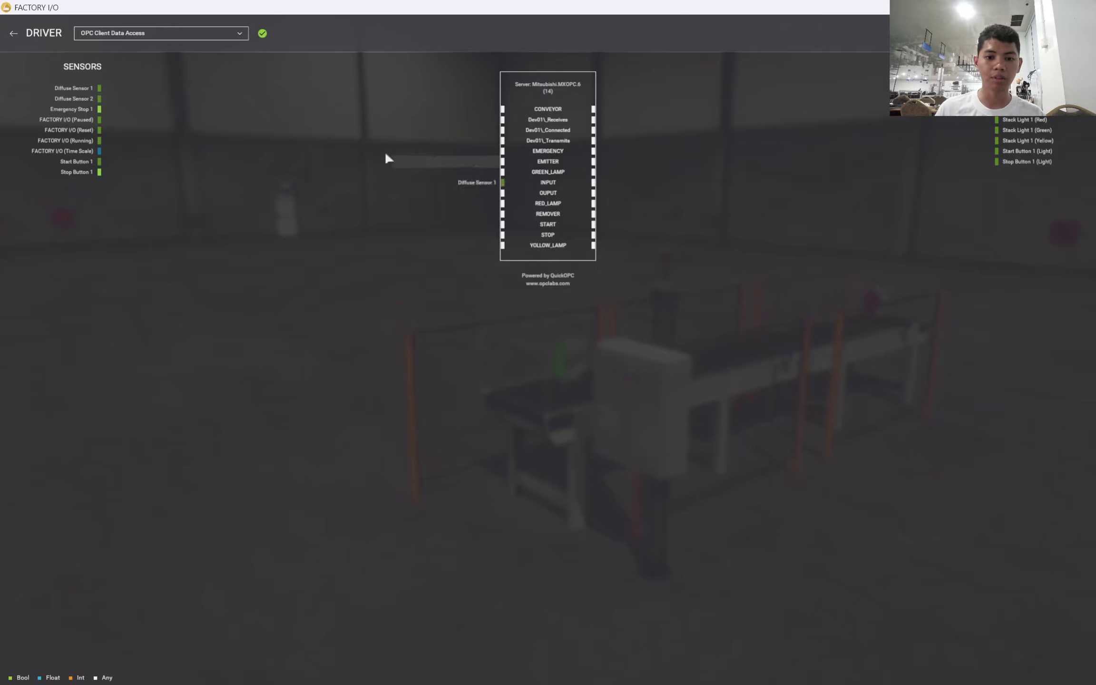
pyautogui.moveTo(97, 88)
pyautogui.mouseDown()
pyautogui.moveTo(449, 208)
pyautogui.moveTo(478, 193)
pyautogui.mouseUp()
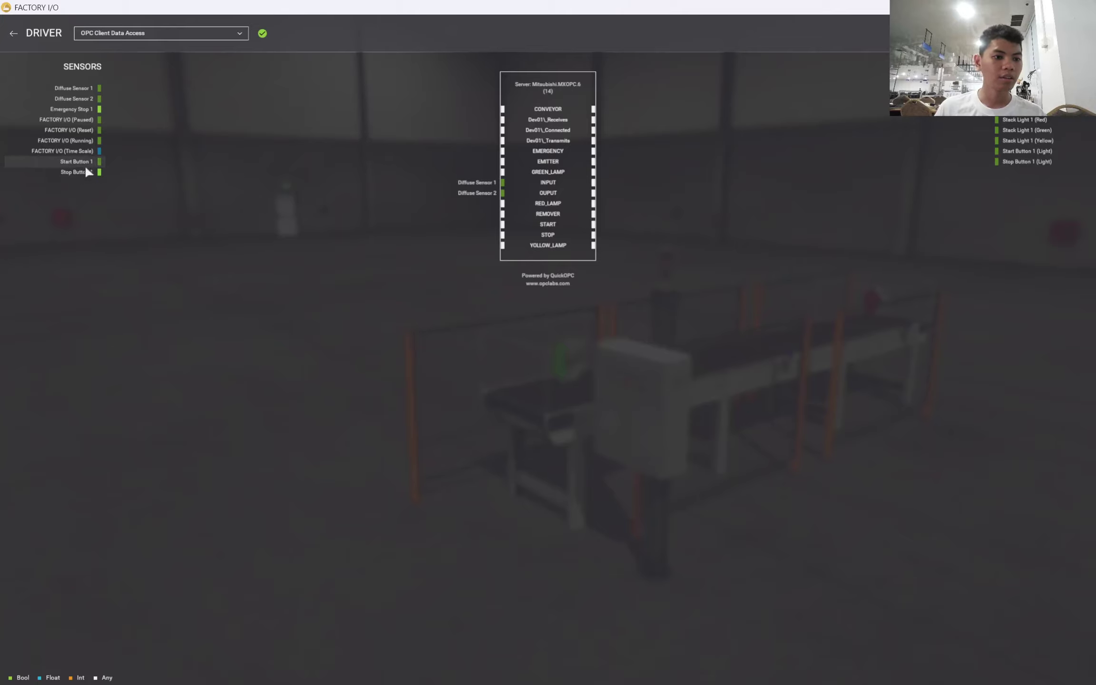